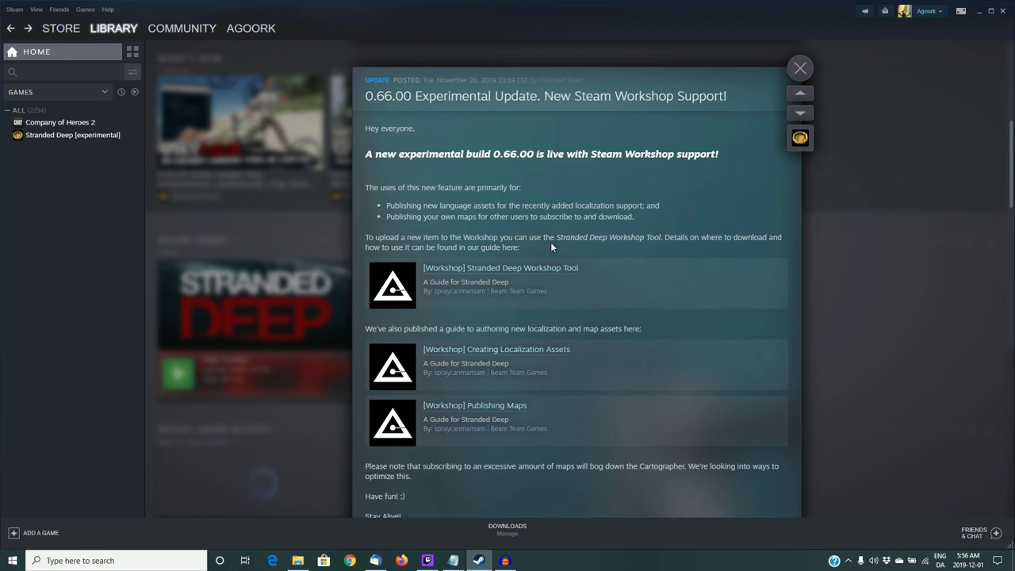
Review the 0.66.00 Experimental Update post and its linked Workshop guides.
{"action": "scroll", "coordinate": [597, 382], "scroll_direction": "down", "scroll_amount": 5}
{"action": "scroll", "coordinate": [591, 341], "scroll_direction": "up", "scroll_amount": 7}
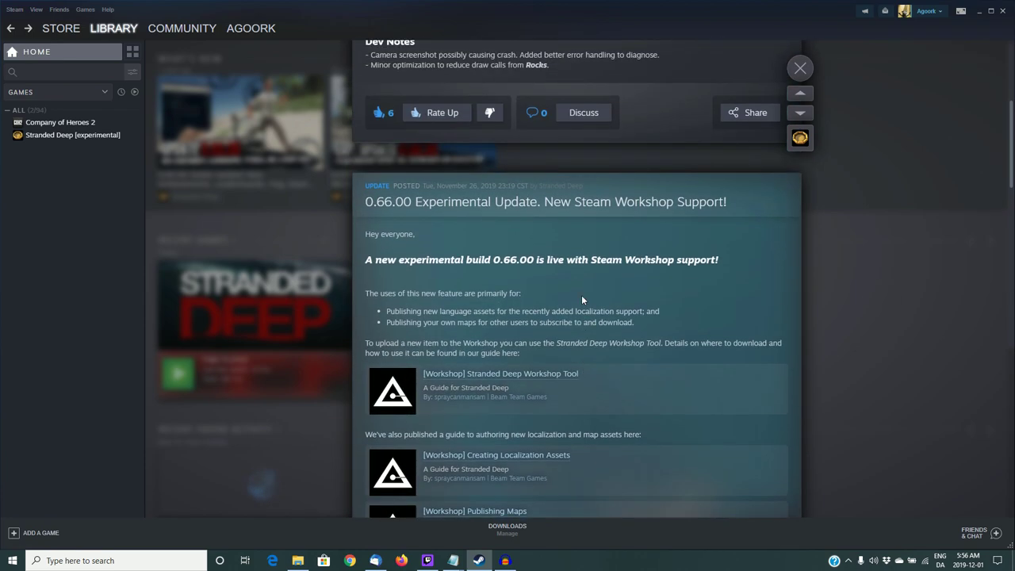
{"action": "scroll", "coordinate": [596, 298], "scroll_direction": "down", "scroll_amount": 2}
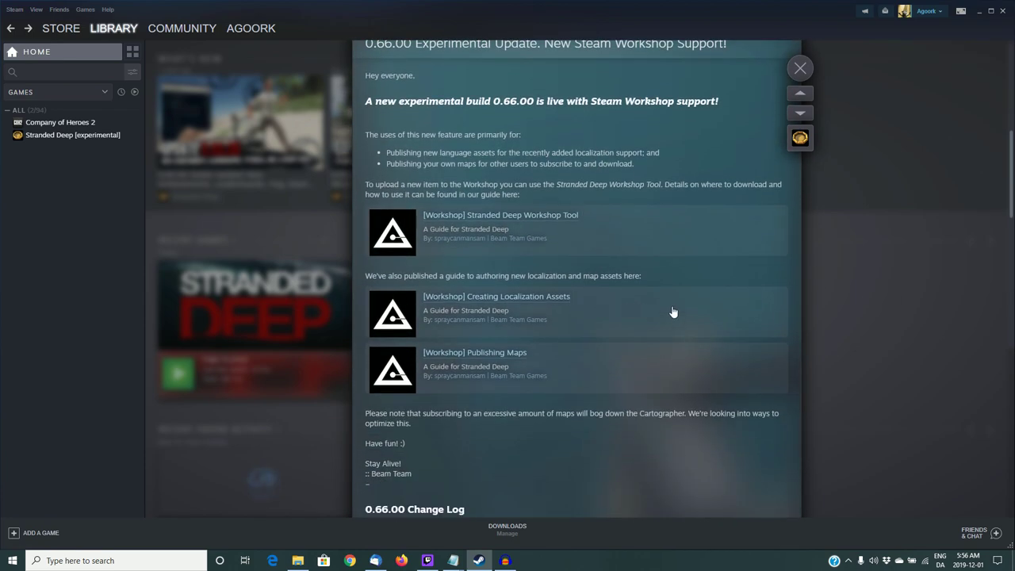
{"action": "scroll", "coordinate": [661, 309], "scroll_direction": "up", "scroll_amount": 1}
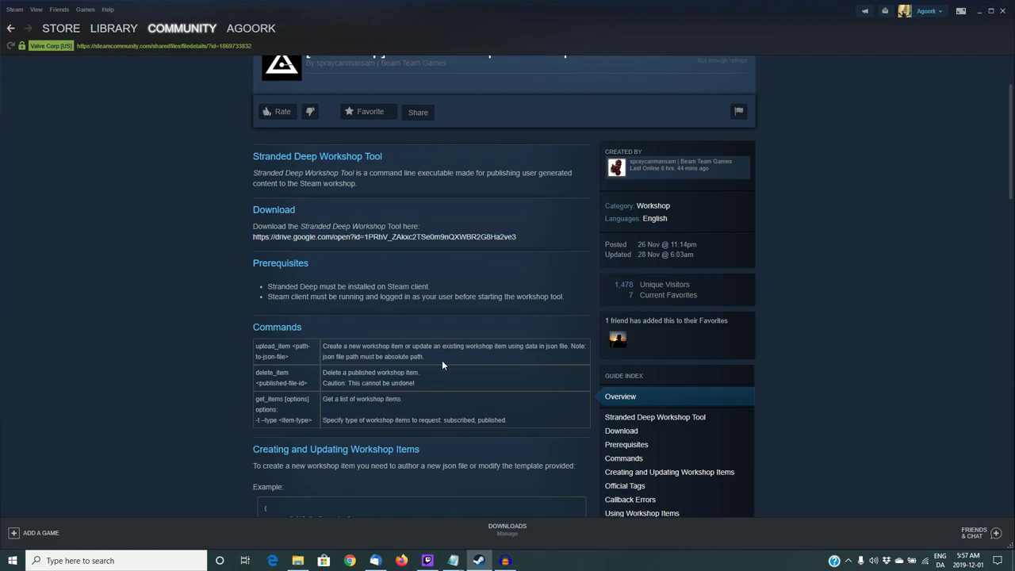
Switch to File Explorer, run the strandeddeep-workshop-tool application from its extracted folder in Downloads, and close it after viewing its command window.
{"action": "left_click", "coordinate": [298, 561]}
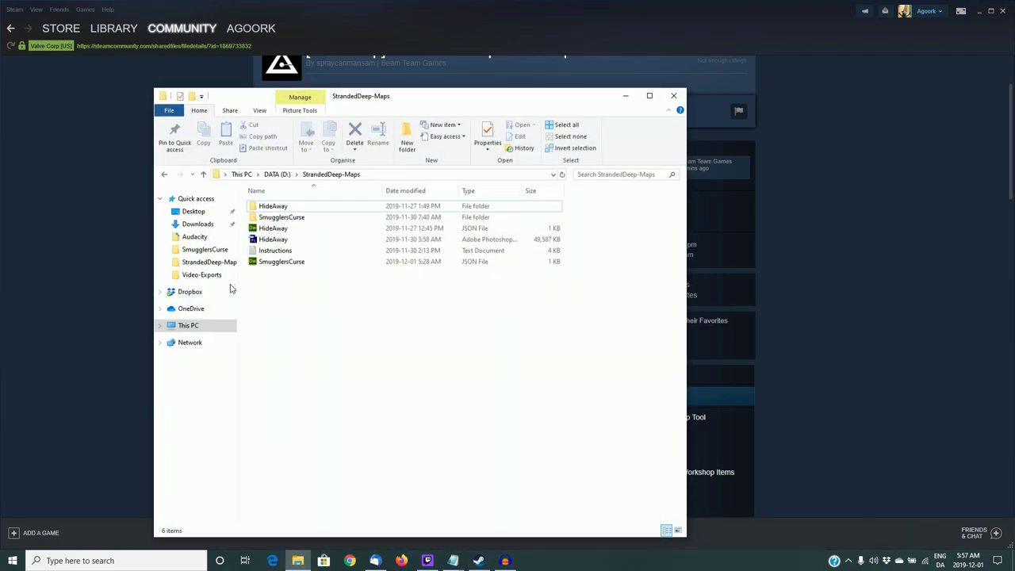
{"action": "left_click", "coordinate": [195, 224]}
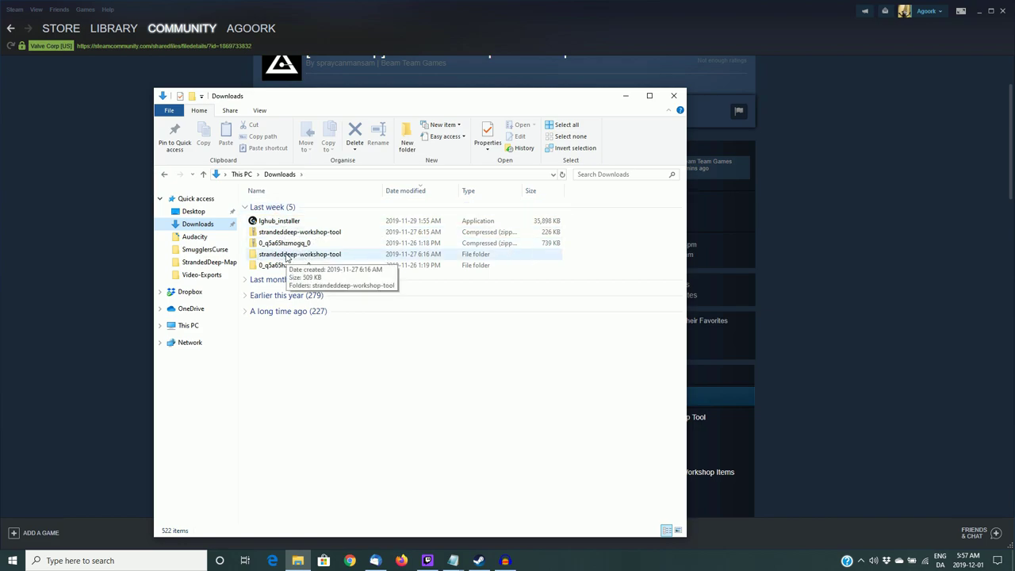
{"action": "double_click", "coordinate": [287, 255]}
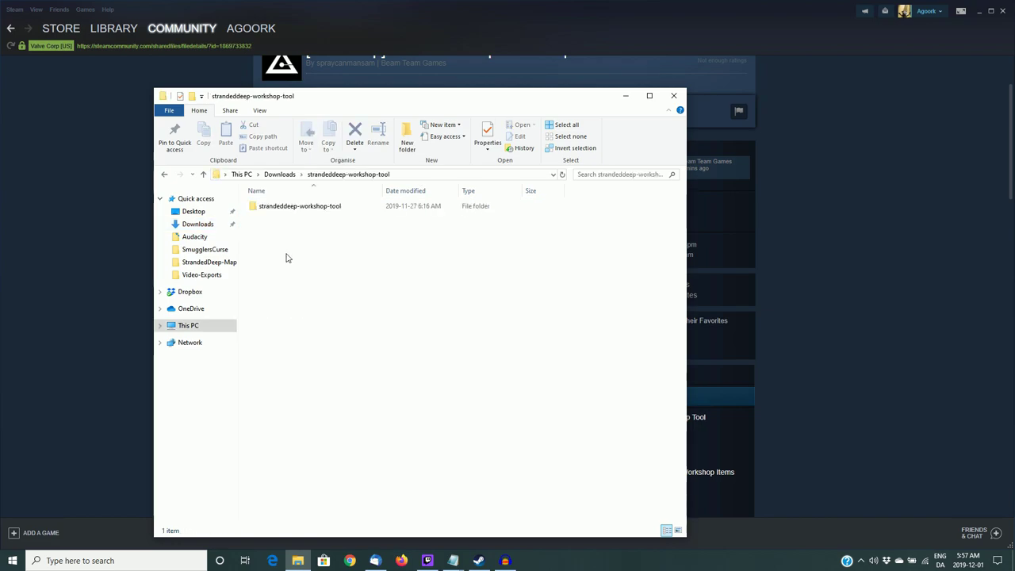
{"action": "double_click", "coordinate": [301, 207]}
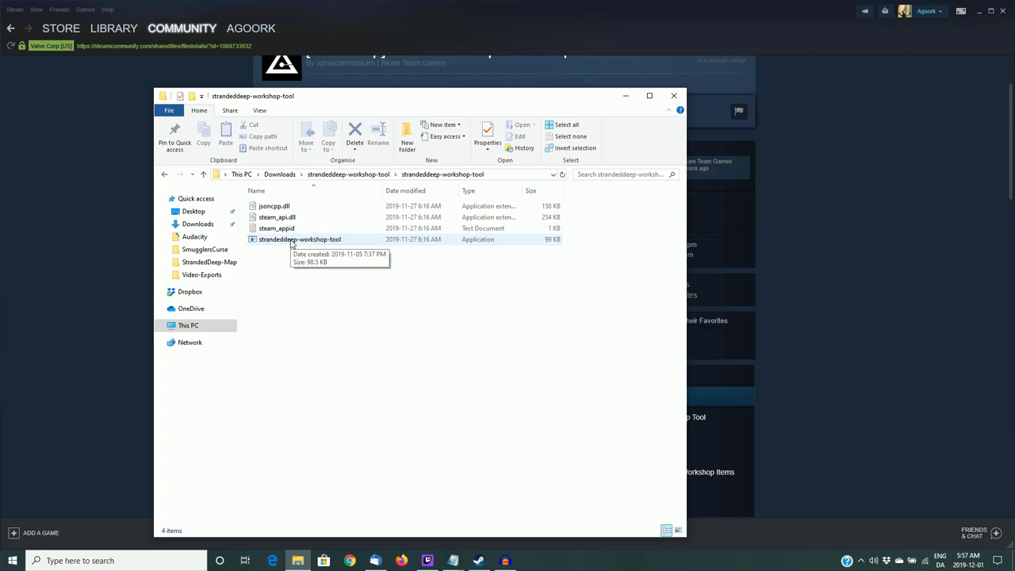
{"action": "double_click", "coordinate": [290, 241]}
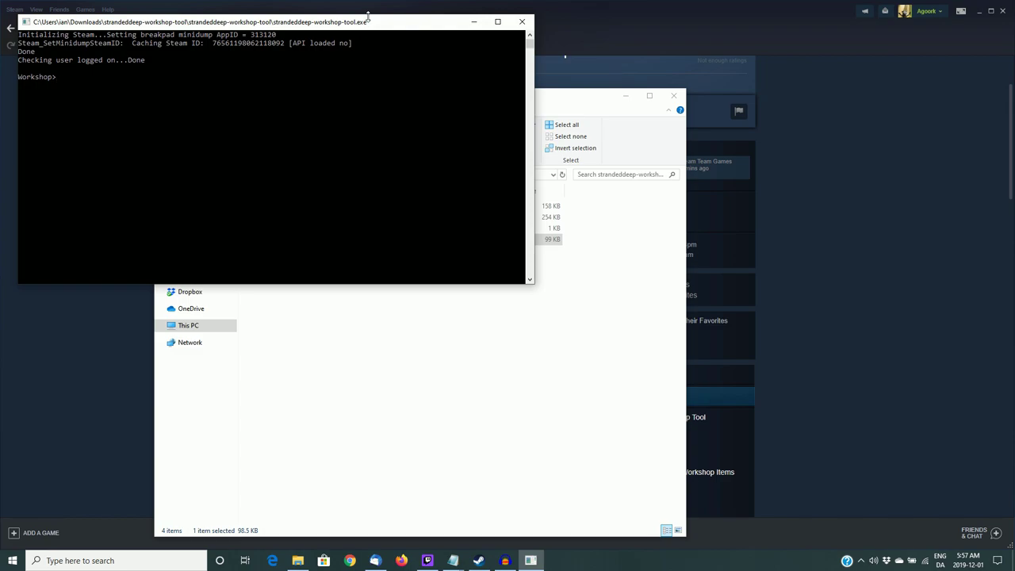
{"action": "left_click_drag", "start_coordinate": [372, 22], "coordinate": [513, 84]}
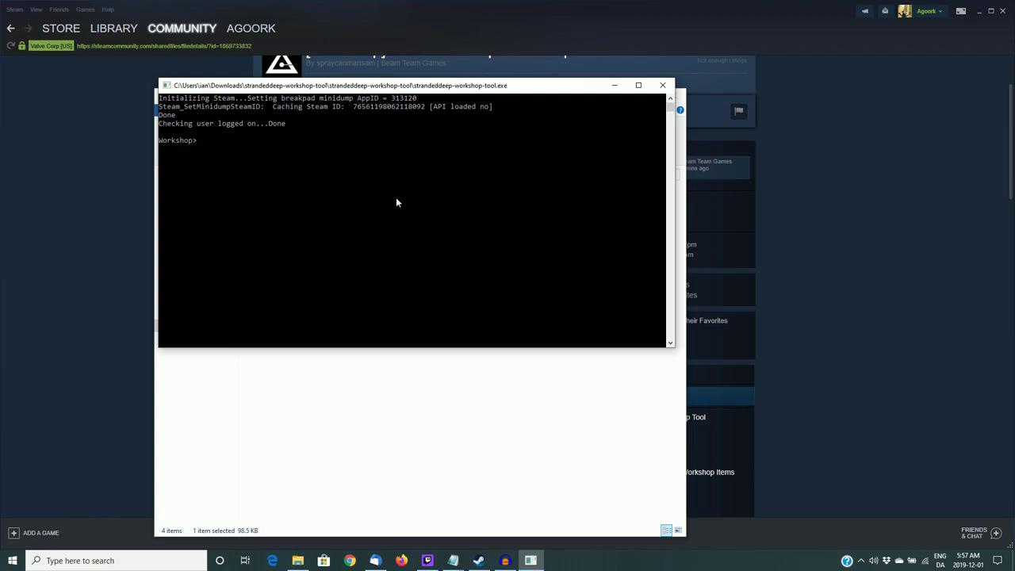
{"action": "left_click", "coordinate": [662, 87]}
{"action": "left_click", "coordinate": [617, 90]}
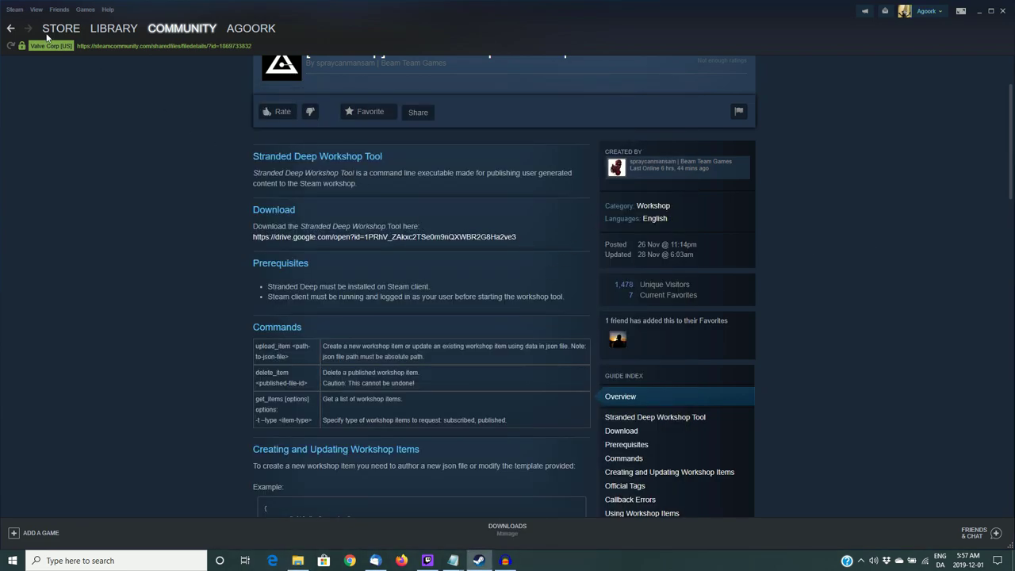
Return to the update post and read the [Workshop] Publishing Maps guide, including the folder structure, example json and multiple-map section.
{"action": "left_click", "coordinate": [15, 28]}
{"action": "left_click", "coordinate": [449, 169]}
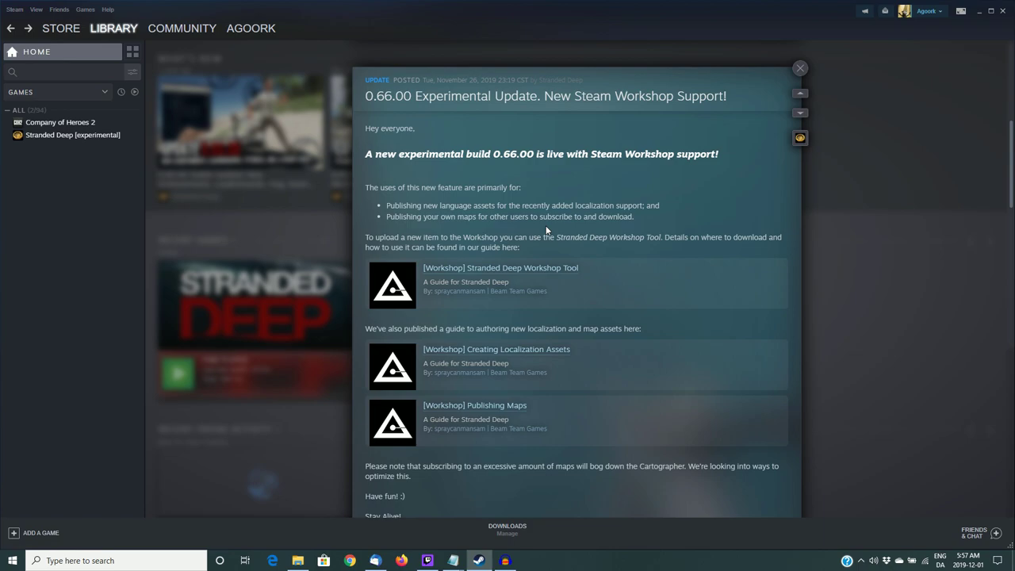
{"action": "scroll", "coordinate": [647, 284], "scroll_direction": "down", "scroll_amount": 1}
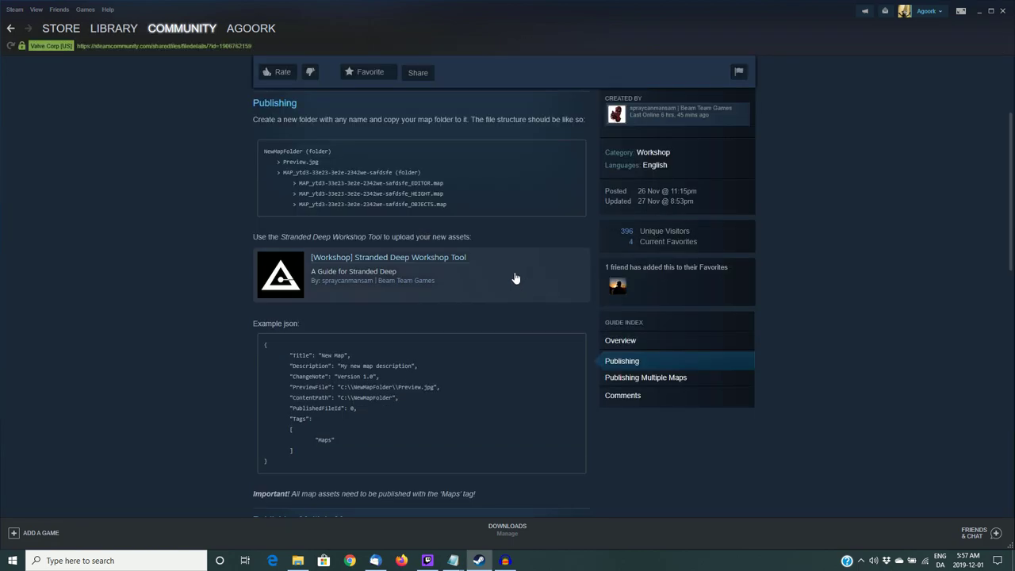
{"action": "scroll", "coordinate": [513, 277], "scroll_direction": "up", "scroll_amount": 2}
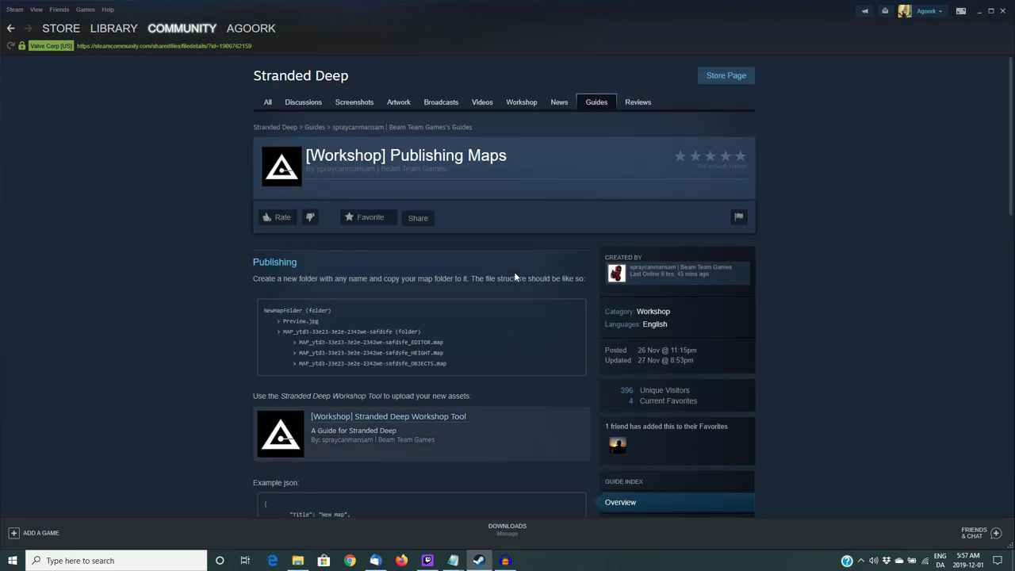
{"action": "scroll", "coordinate": [514, 278], "scroll_direction": "down", "scroll_amount": 4}
{"action": "scroll", "coordinate": [515, 278], "scroll_direction": "down", "scroll_amount": 3}
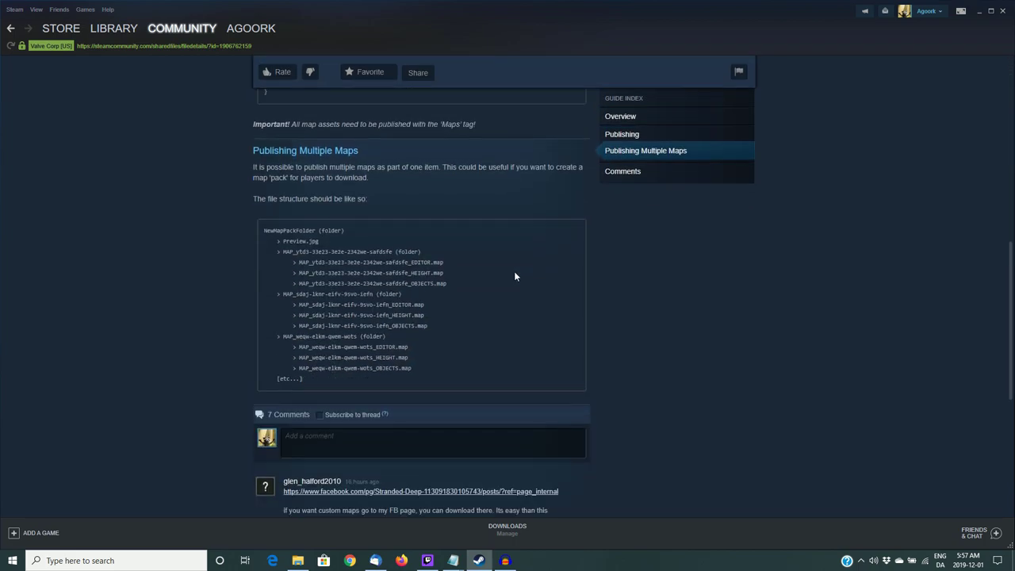
{"action": "scroll", "coordinate": [514, 275], "scroll_direction": "down", "scroll_amount": 4}
{"action": "scroll", "coordinate": [513, 275], "scroll_direction": "up", "scroll_amount": 8}
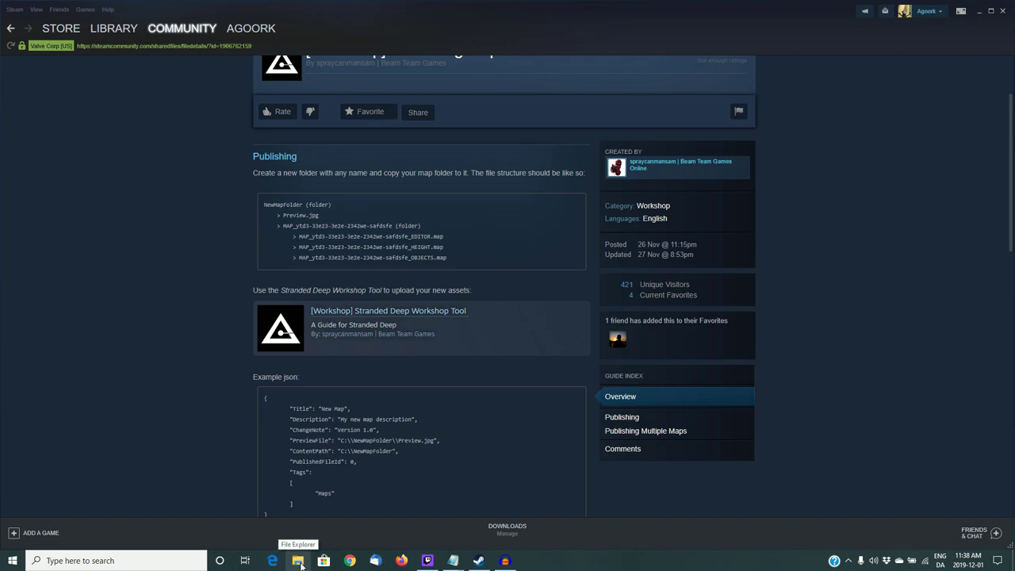
Switch to File Explorer and open the StrandedDeep-Maps folder on the DATA (D:) drive.
{"action": "left_click", "coordinate": [299, 561]}
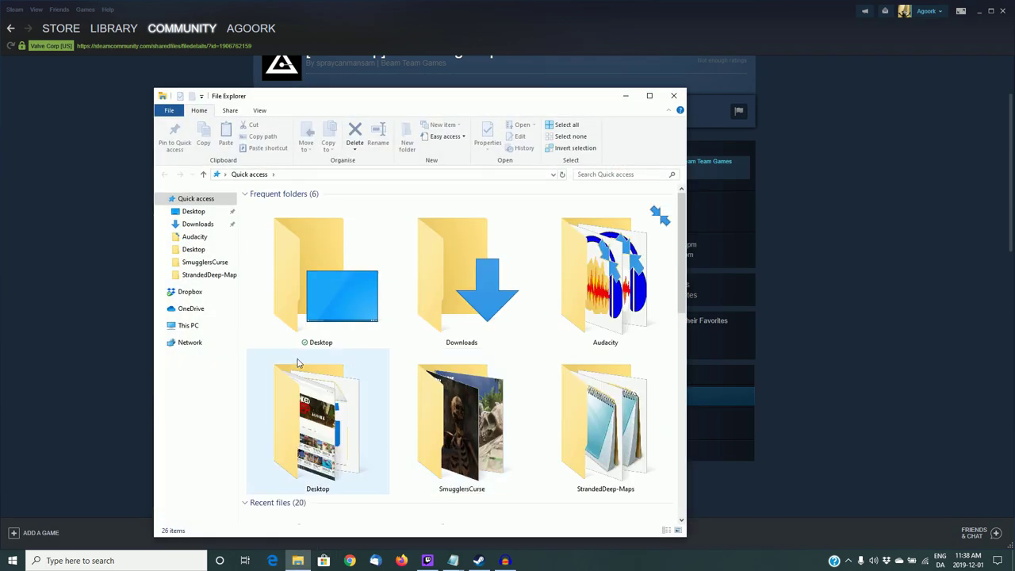
{"action": "left_click", "coordinate": [188, 325]}
{"action": "double_click", "coordinate": [459, 353]}
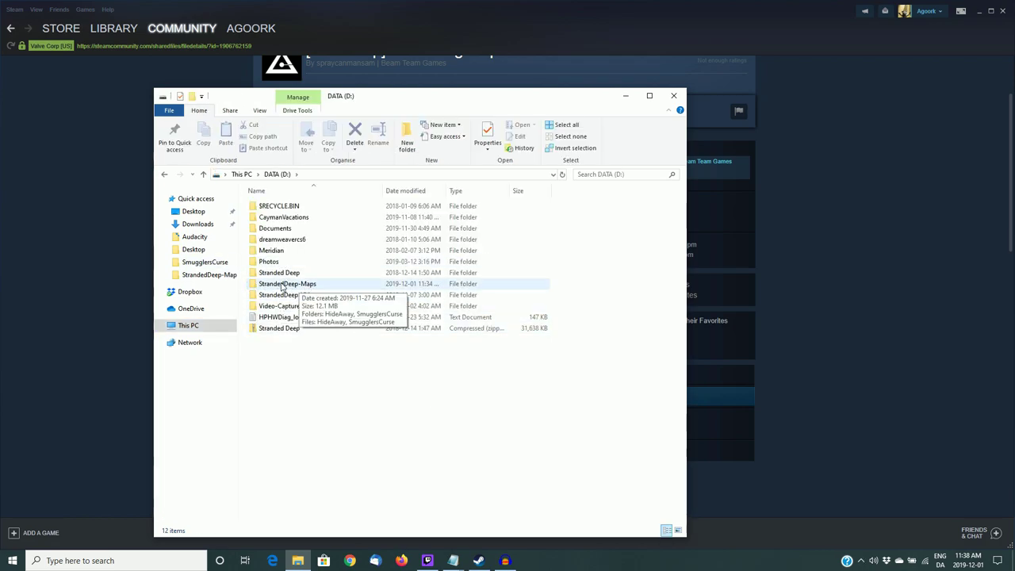
{"action": "double_click", "coordinate": [283, 286]}
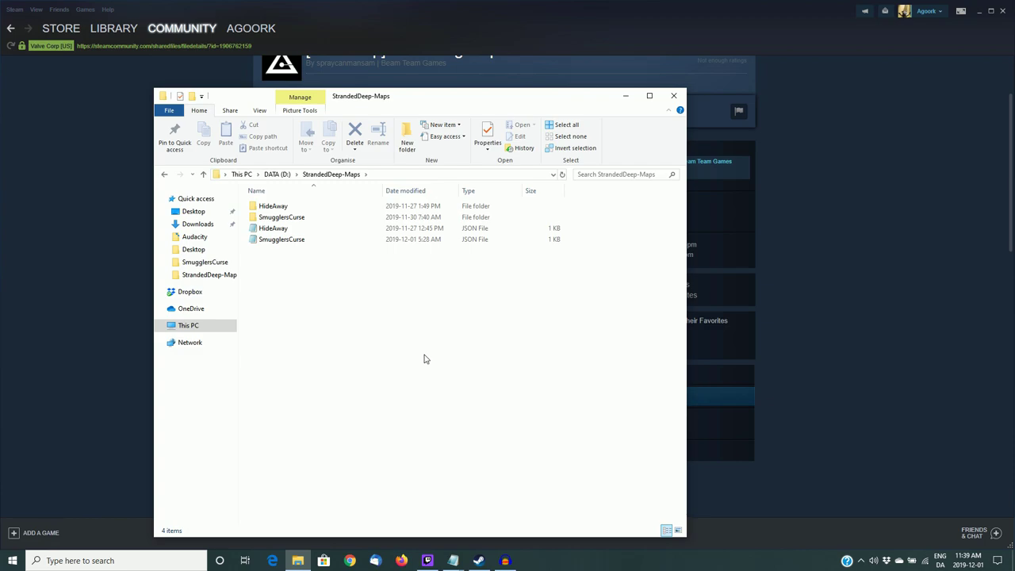
Create a folder named SmugglersCurse2 inside StrandedDeep-Maps and look inside it before returning to StrandedDeep-Maps.
{"action": "right_click", "coordinate": [387, 305]}
{"action": "mouse_move", "coordinate": [460, 448]}
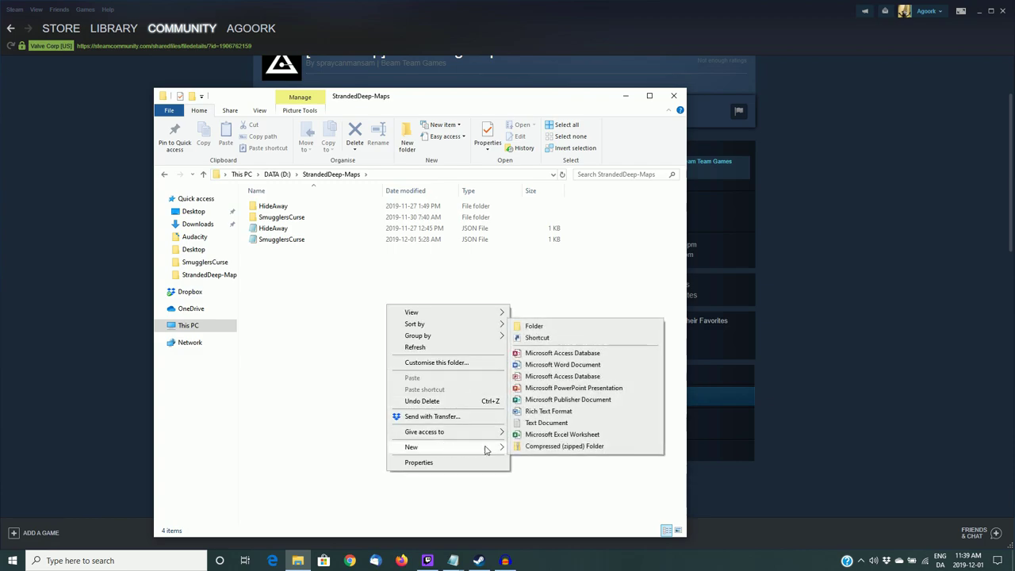
{"action": "left_click", "coordinate": [534, 326]}
{"action": "type", "text": "S"}
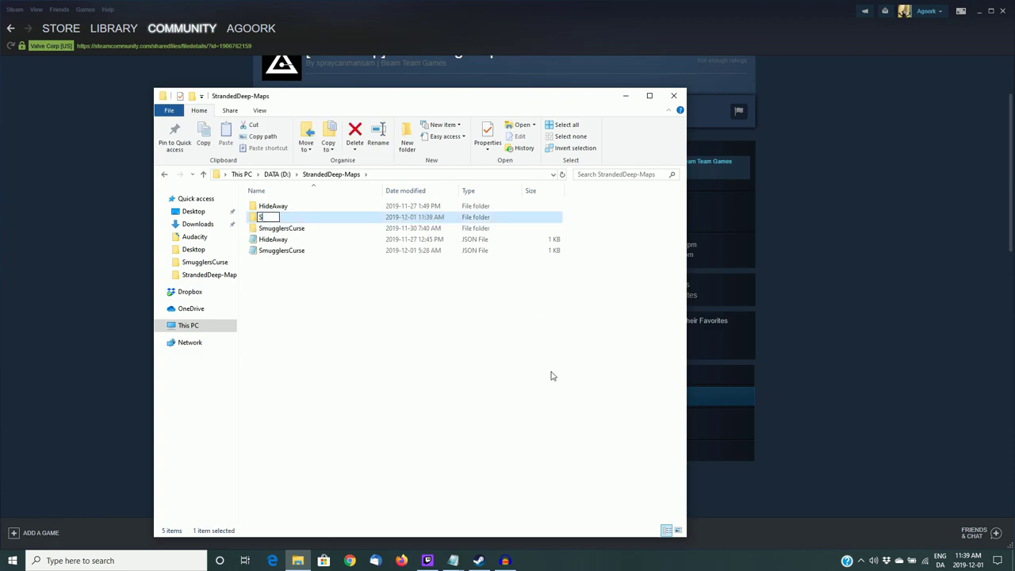
{"action": "type", "text": "mugglersCurse2"}
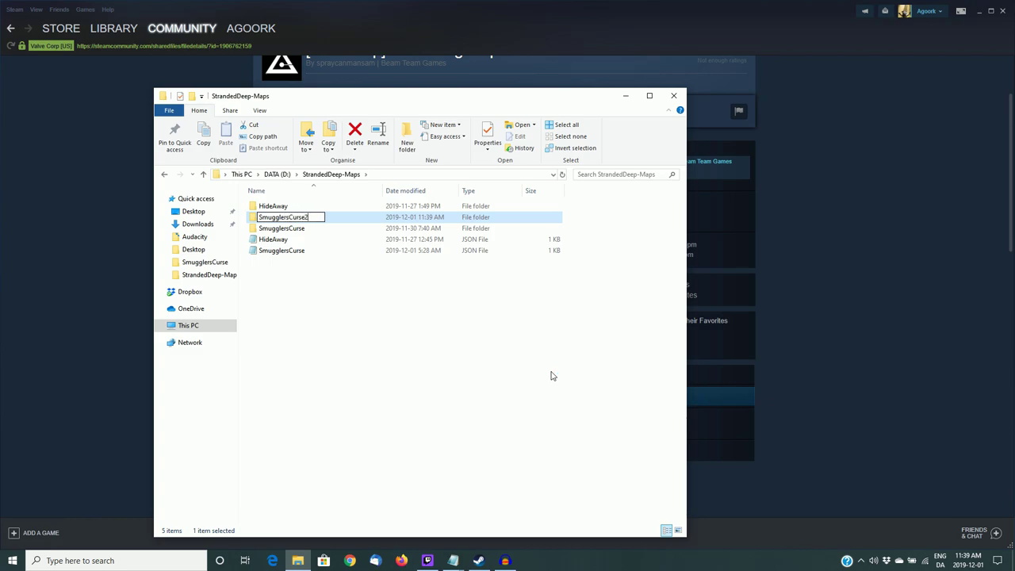
{"action": "left_click", "coordinate": [475, 376]}
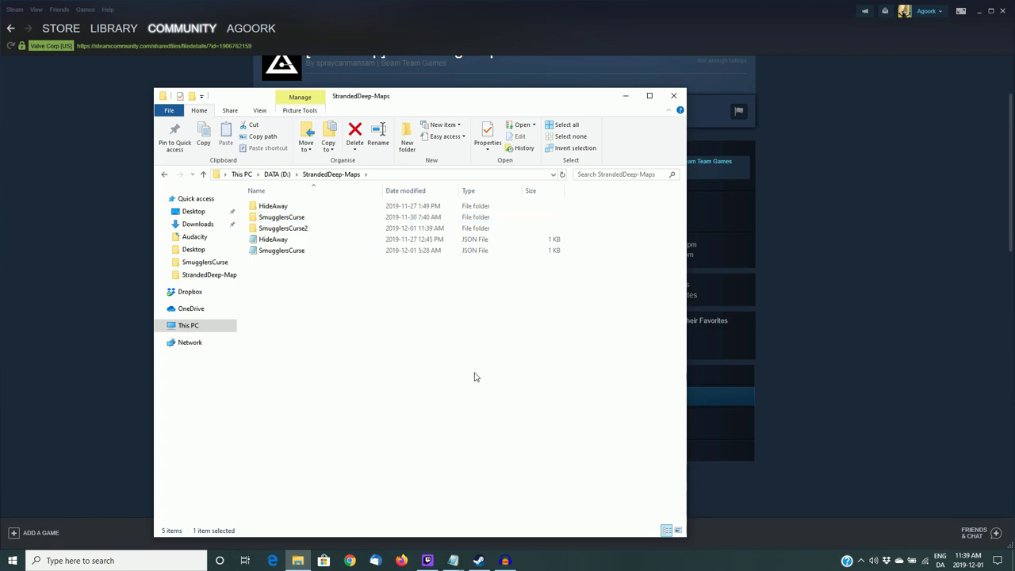
{"action": "double_click", "coordinate": [284, 229]}
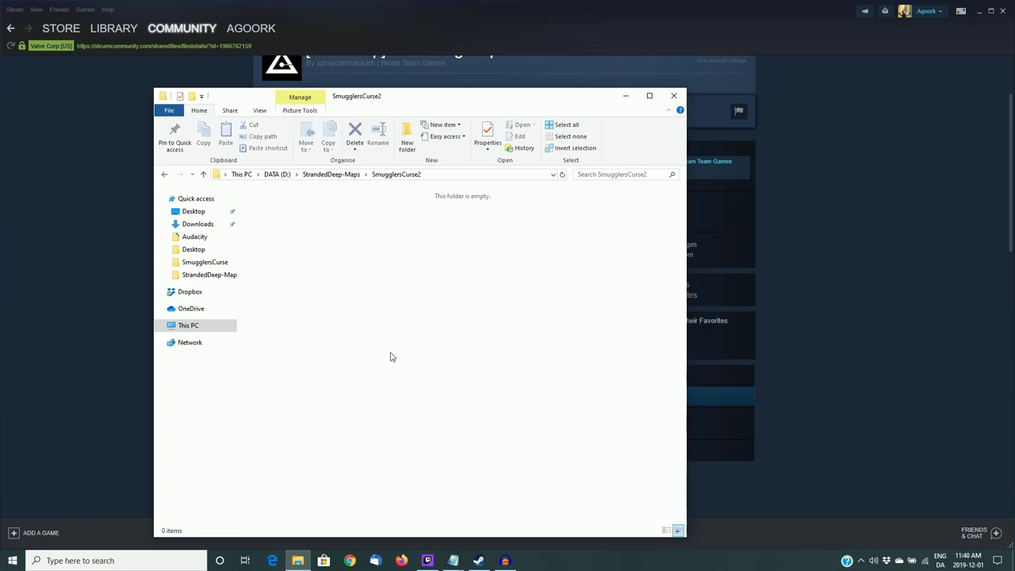
{"action": "left_click", "coordinate": [203, 173]}
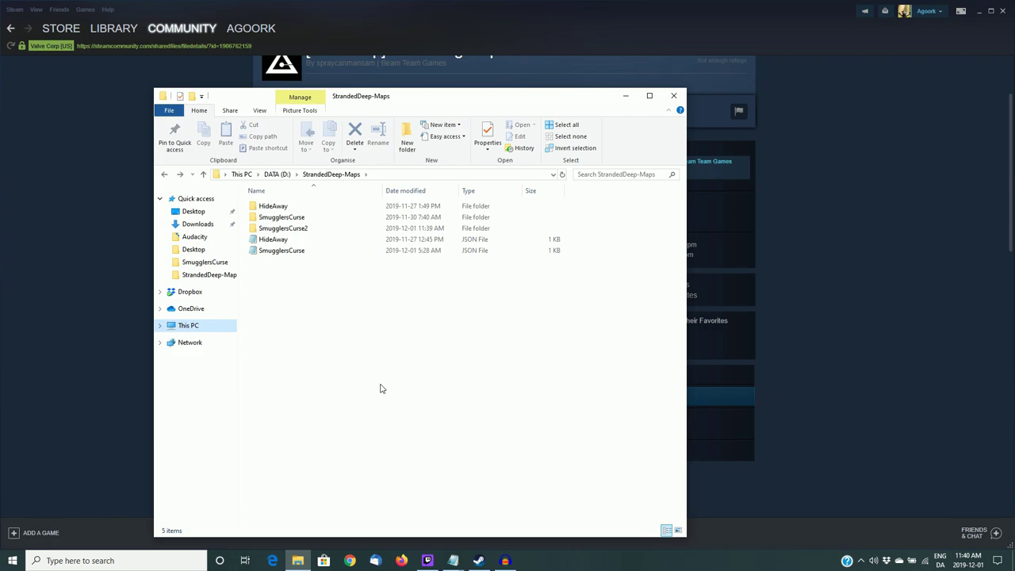
Go to the game's map storage at Documents > Stranded Deep > Data > Experimental > Editor > Maps.
{"action": "left_click", "coordinate": [189, 328]}
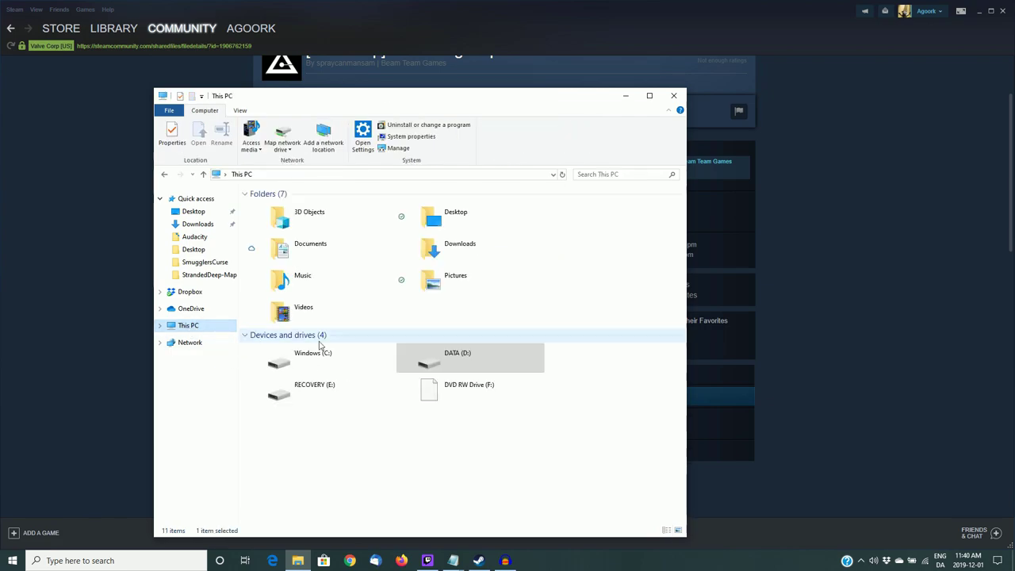
{"action": "double_click", "coordinate": [308, 247]}
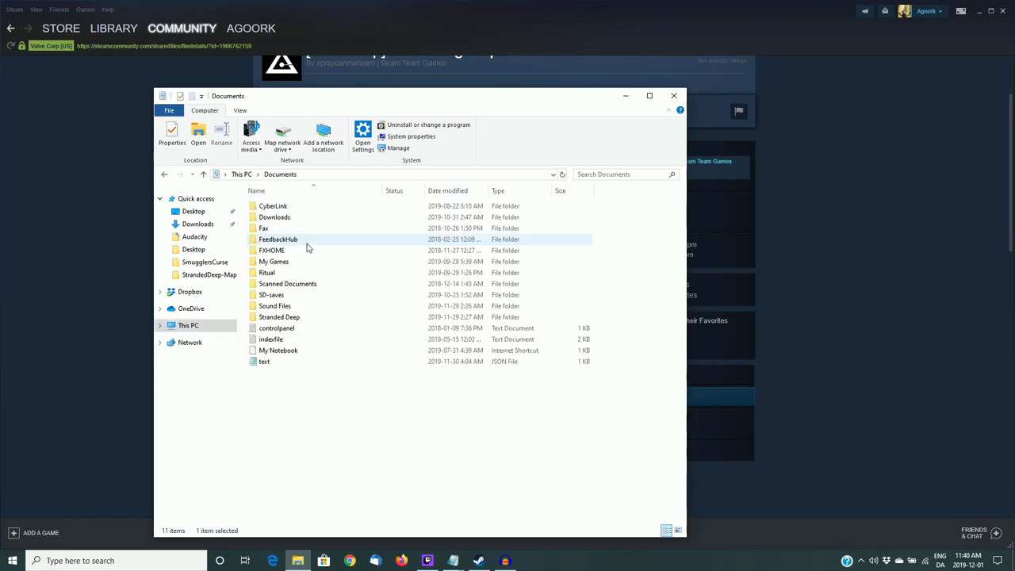
{"action": "double_click", "coordinate": [278, 318]}
{"action": "double_click", "coordinate": [264, 206]}
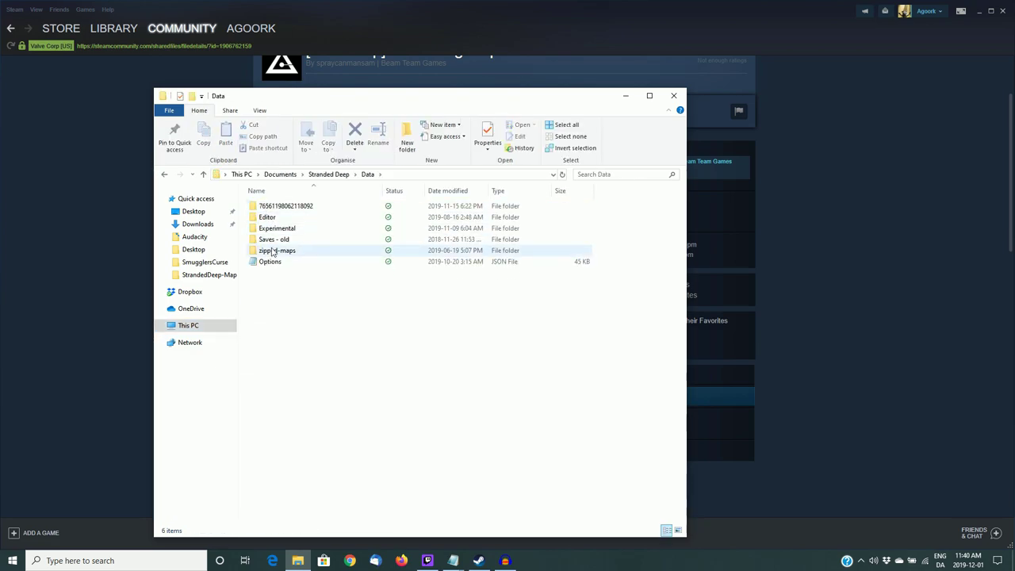
{"action": "double_click", "coordinate": [267, 227]}
{"action": "double_click", "coordinate": [267, 218]}
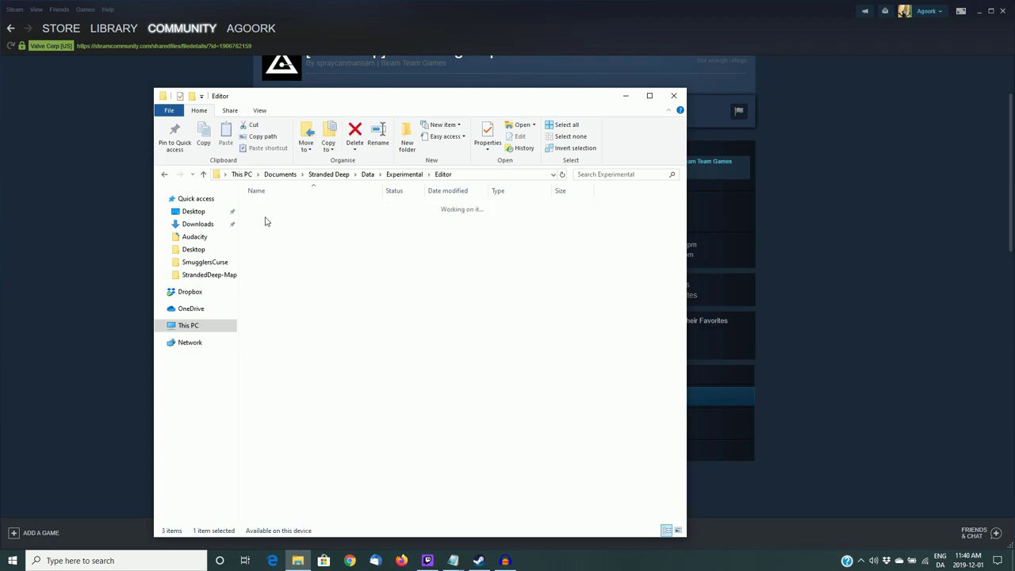
{"action": "double_click", "coordinate": [267, 218]}
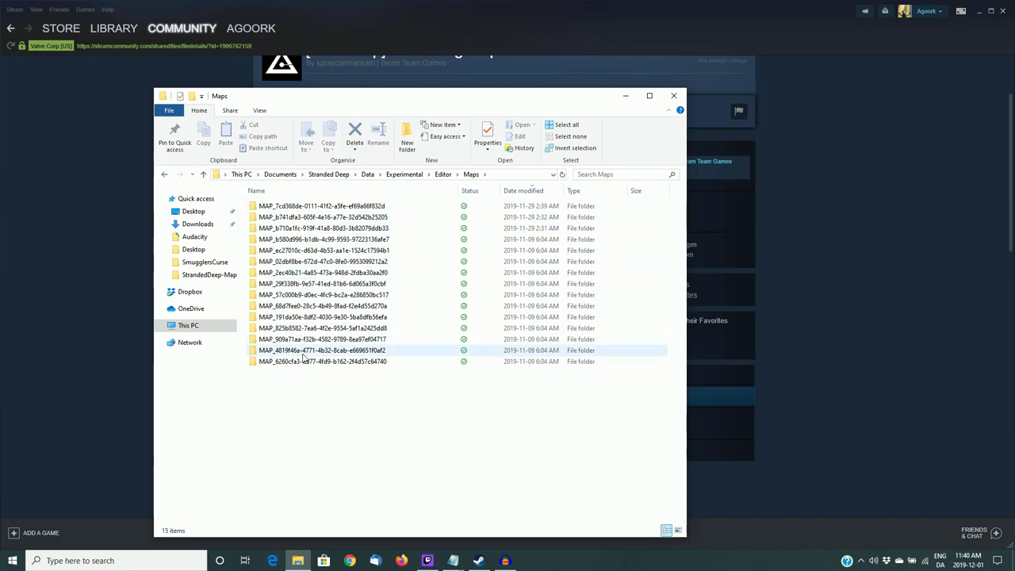
Check the files inside the MAP_b741dfa3-605f-4e16-a77e-32d542b25205 folder and copy that whole folder.
{"action": "double_click", "coordinate": [300, 219]}
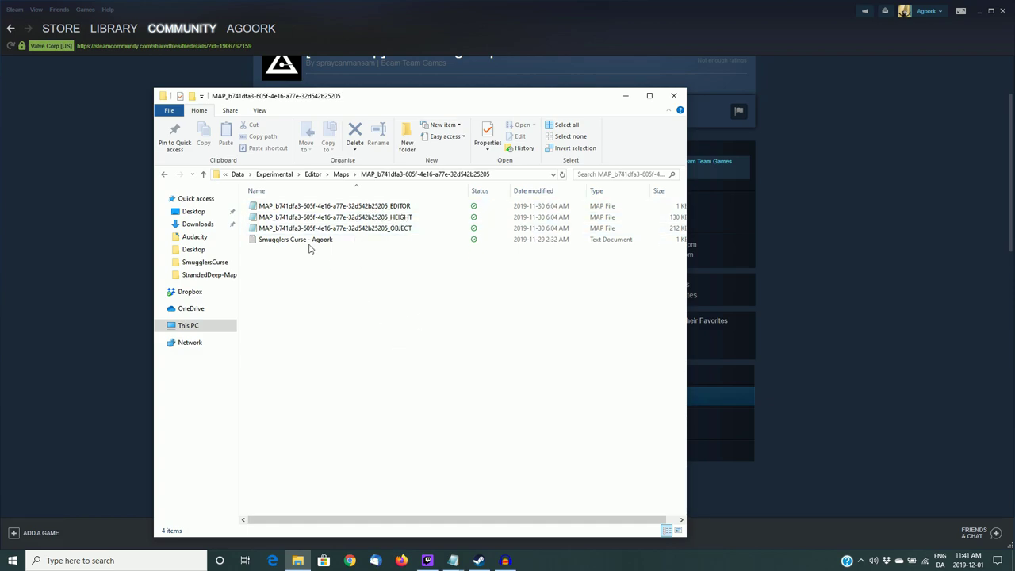
{"action": "left_click", "coordinate": [204, 174]}
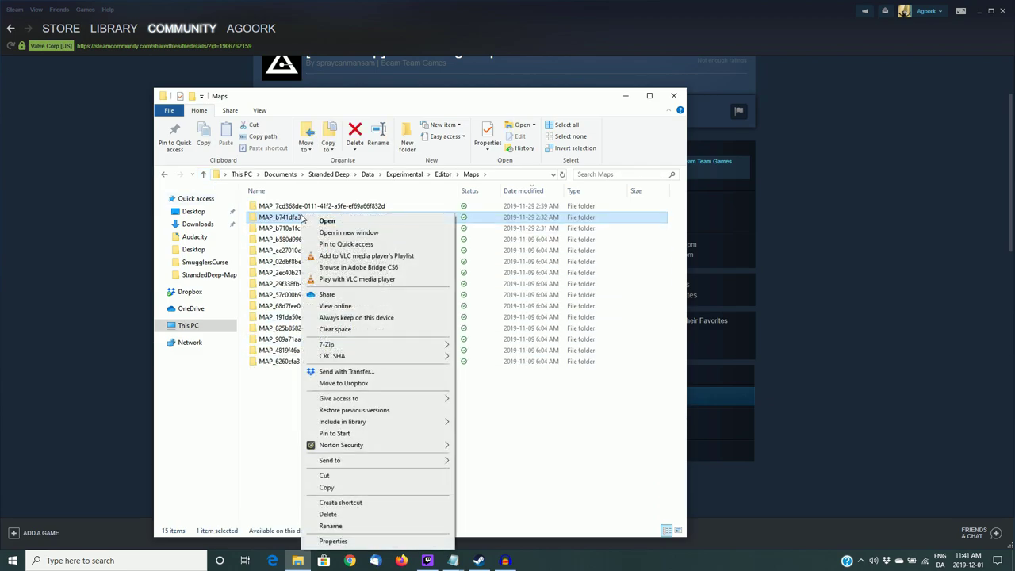
{"action": "left_click", "coordinate": [328, 487]}
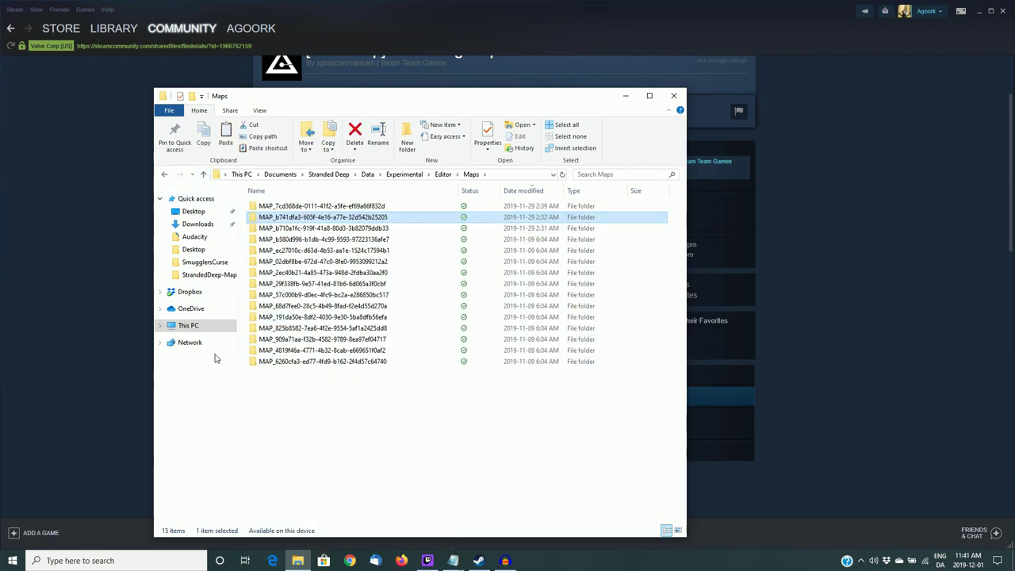
Paste the copied map folder into the SmugglersCurse2 folder inside StrandedDeep-Maps.
{"action": "left_click", "coordinate": [207, 275]}
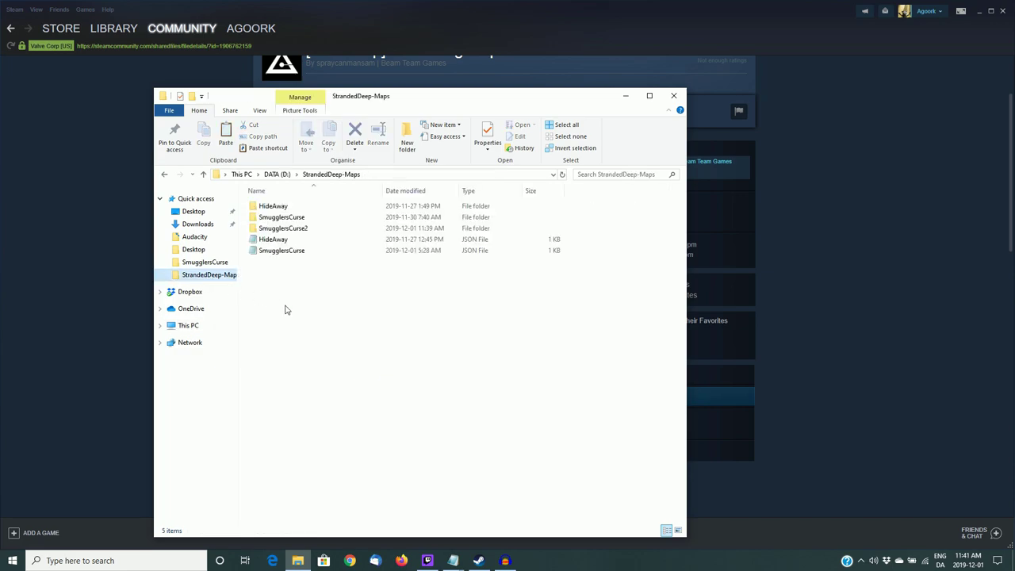
{"action": "double_click", "coordinate": [277, 229]}
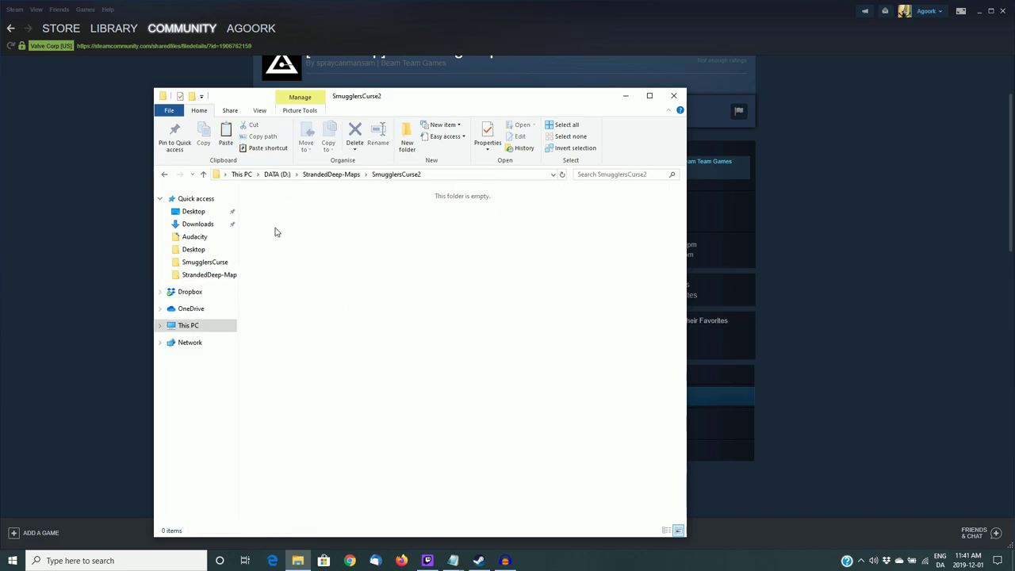
{"action": "right_click", "coordinate": [374, 263]}
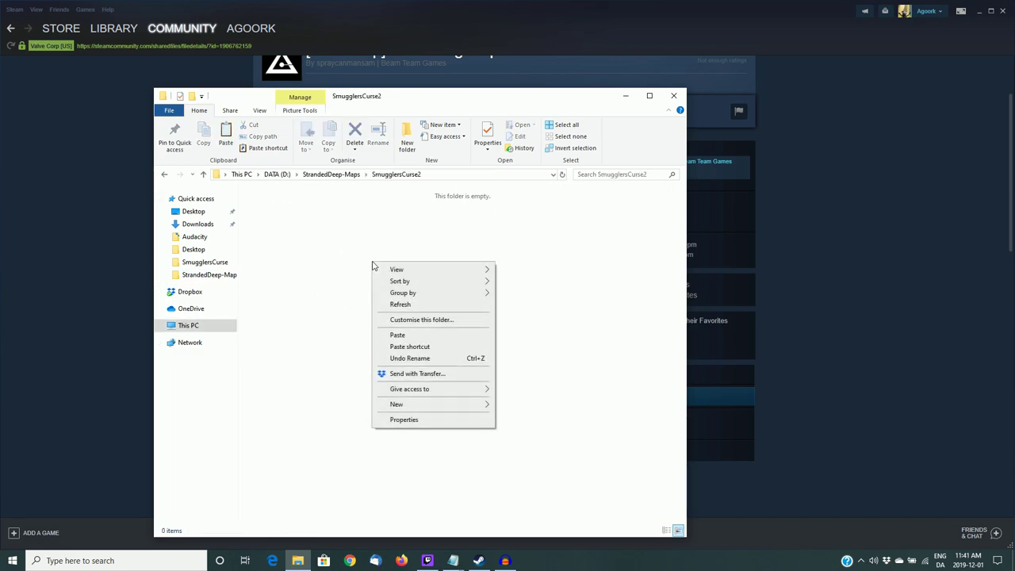
{"action": "left_click", "coordinate": [407, 336]}
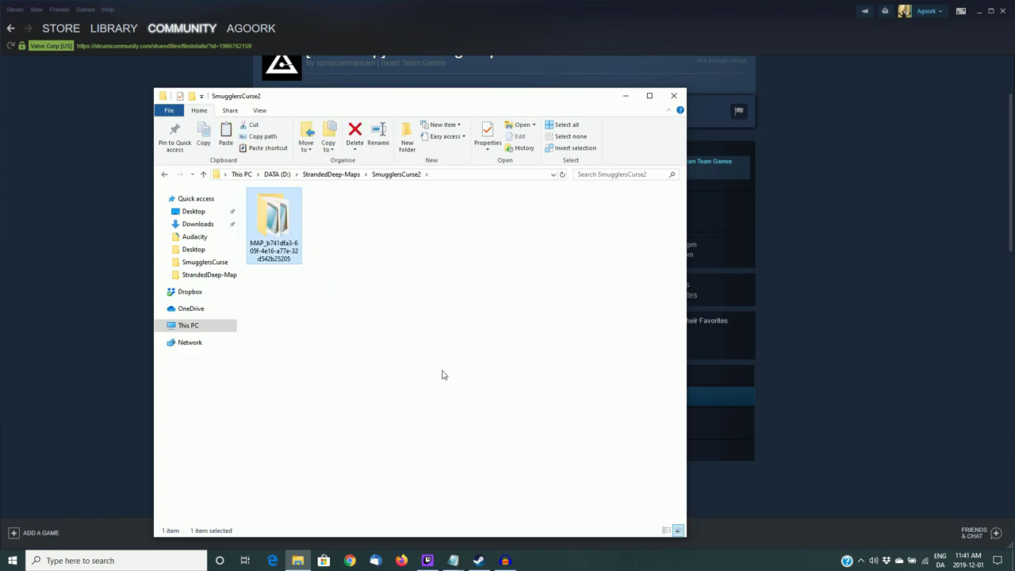
{"action": "left_click", "coordinate": [443, 375]}
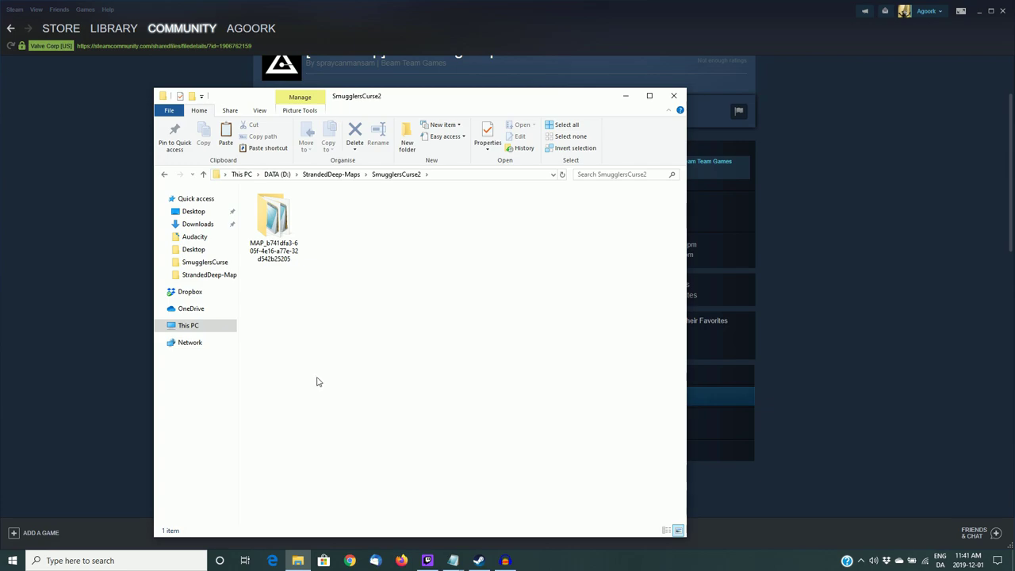
Copy the Preview image from the SmugglersCurse folder into the SmugglersCurse2 folder.
{"action": "left_click", "coordinate": [200, 263]}
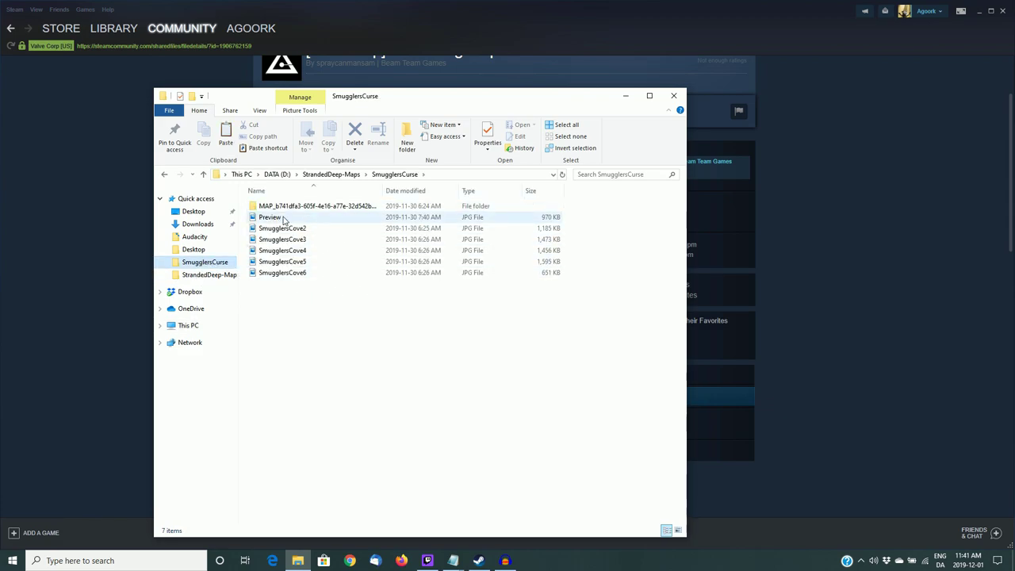
{"action": "right_click", "coordinate": [274, 216]}
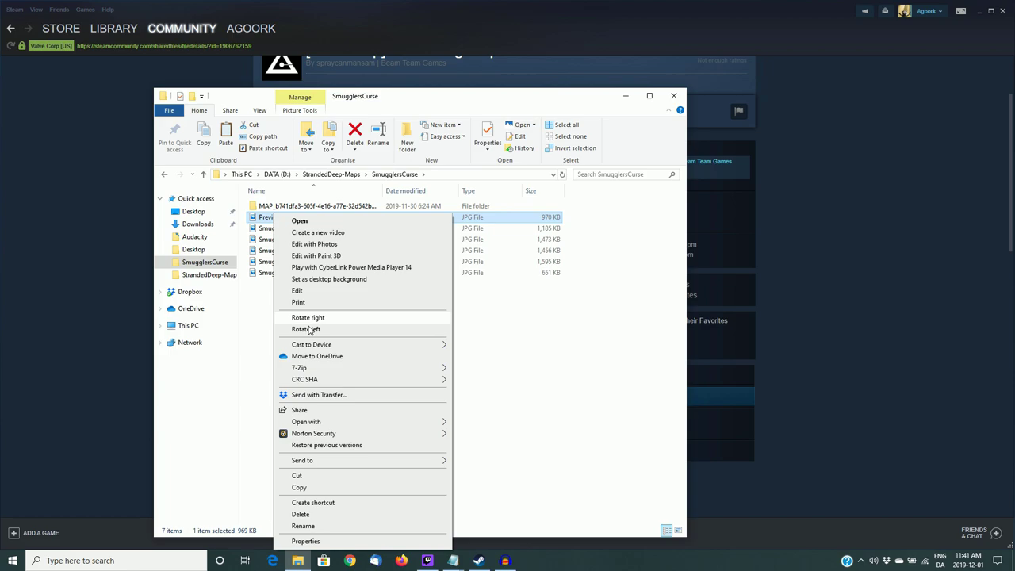
{"action": "left_click", "coordinate": [307, 488]}
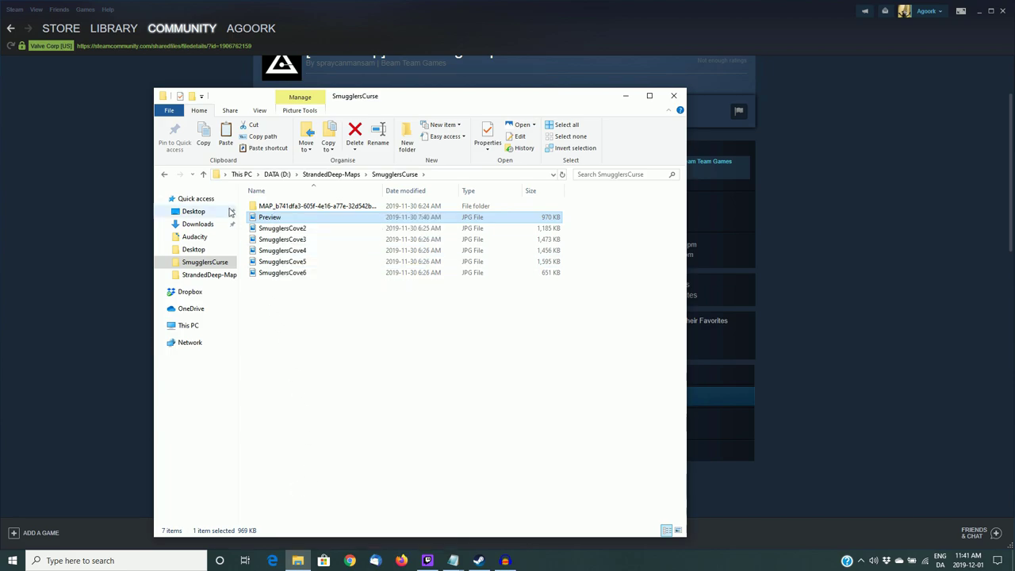
{"action": "left_click", "coordinate": [164, 175]}
{"action": "right_click", "coordinate": [367, 354]}
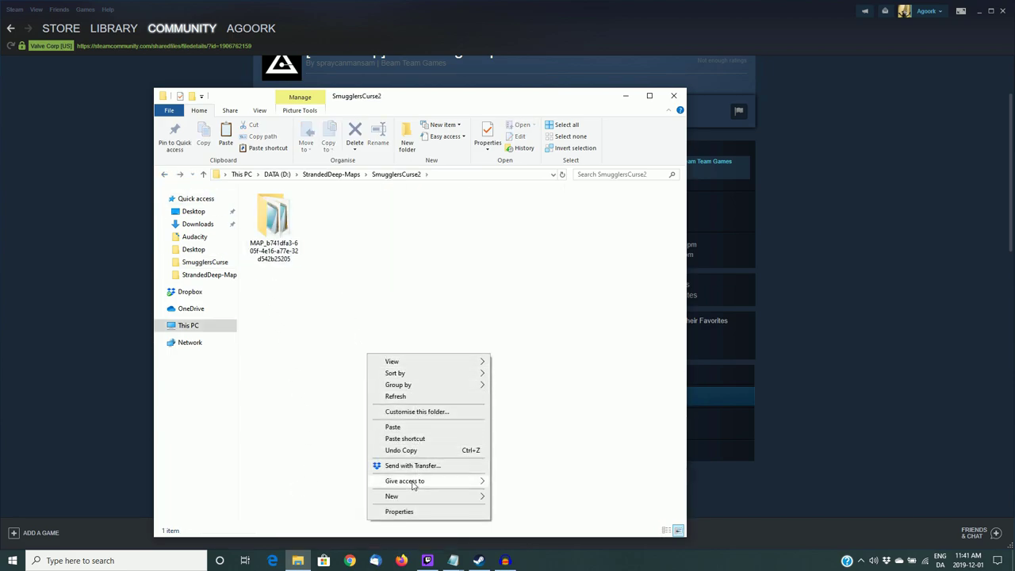
{"action": "left_click", "coordinate": [392, 427]}
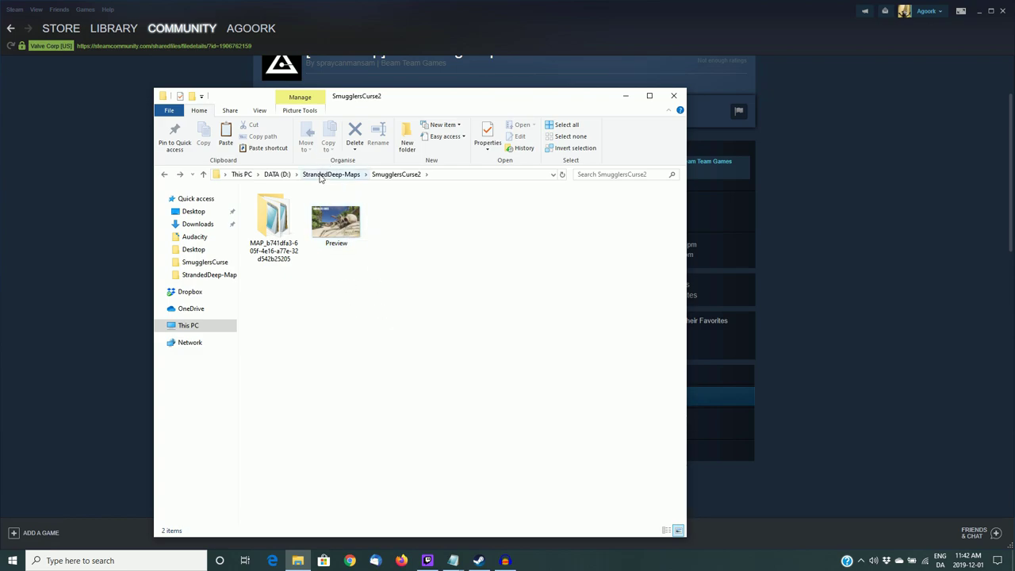
Copy the example json block from the Publishing section of the Steam guide into the untitled Notepad document.
{"action": "key", "text": "alt+Tab"}
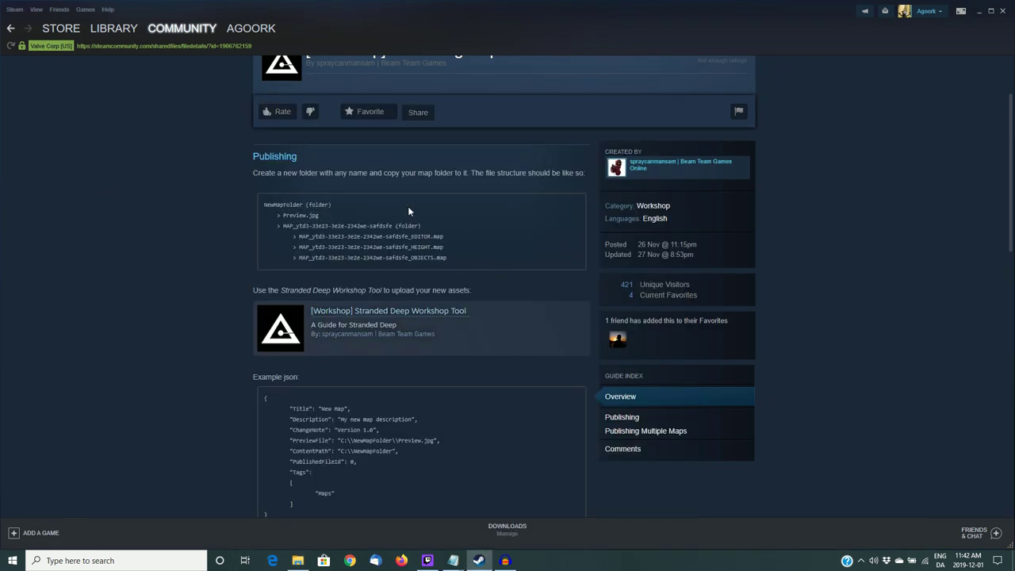
{"action": "scroll", "coordinate": [408, 206], "scroll_direction": "down", "scroll_amount": 3}
{"action": "scroll", "coordinate": [407, 208], "scroll_direction": "down", "scroll_amount": 2}
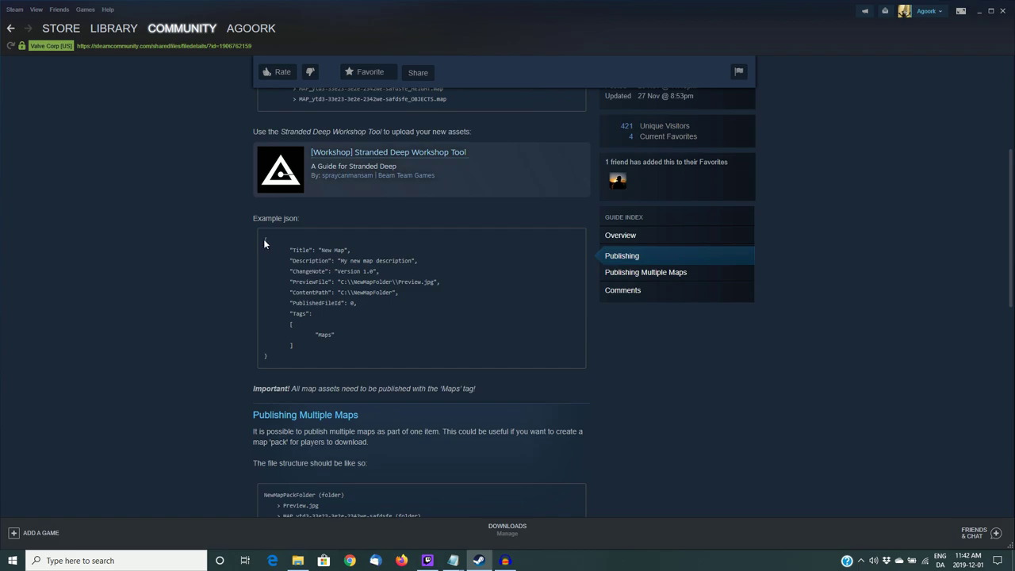
{"action": "left_click_drag", "start_coordinate": [264, 242], "coordinate": [303, 368]}
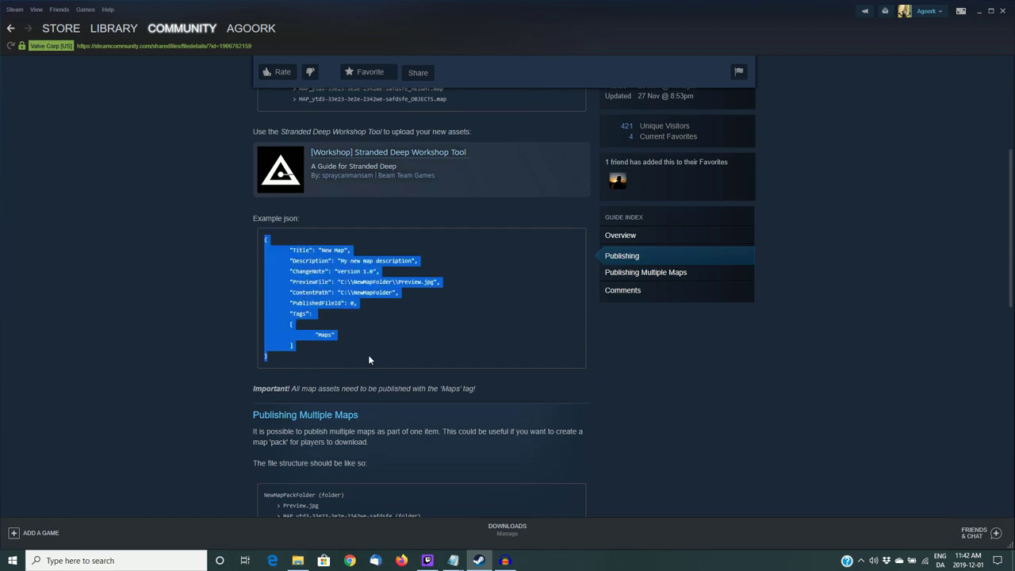
{"action": "left_click", "coordinate": [452, 560]}
{"action": "left_click", "coordinate": [418, 514]}
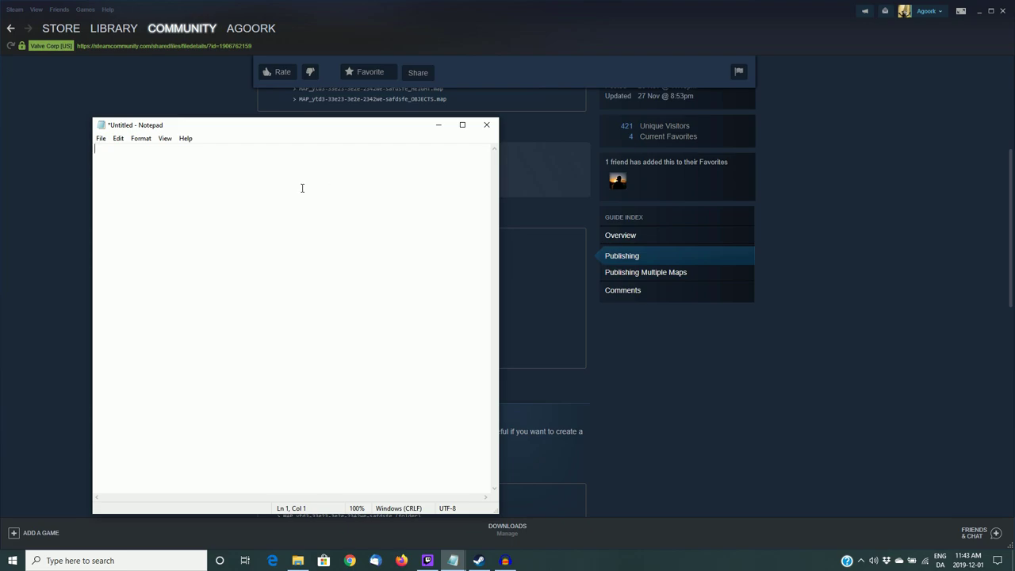
{"action": "key", "text": "ctrl+v"}
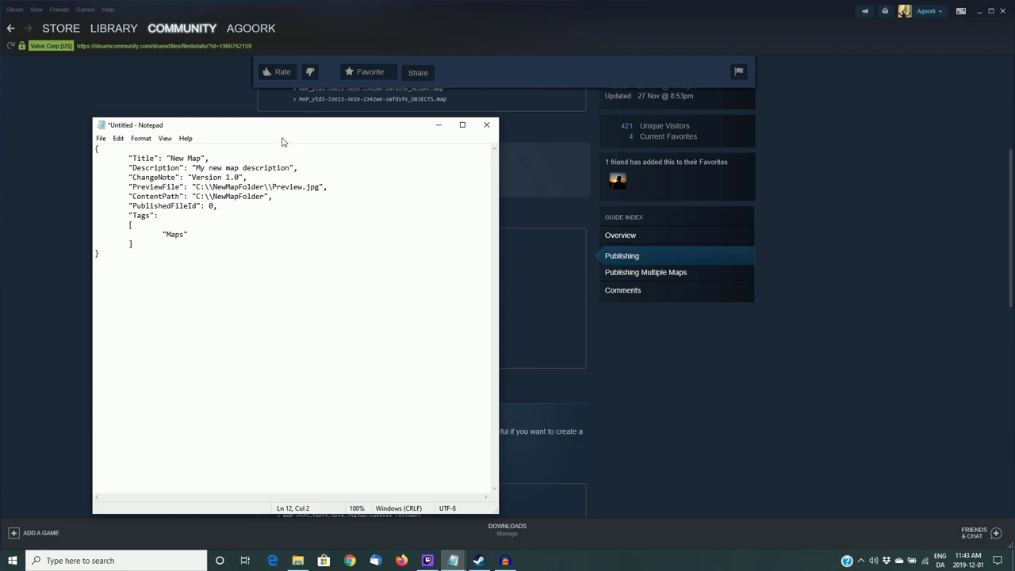
Bring up the SmugglersCurse Notepad document and place it beside the untitled one holding the example json.
{"action": "left_click_drag", "start_coordinate": [276, 128], "coordinate": [429, 121]}
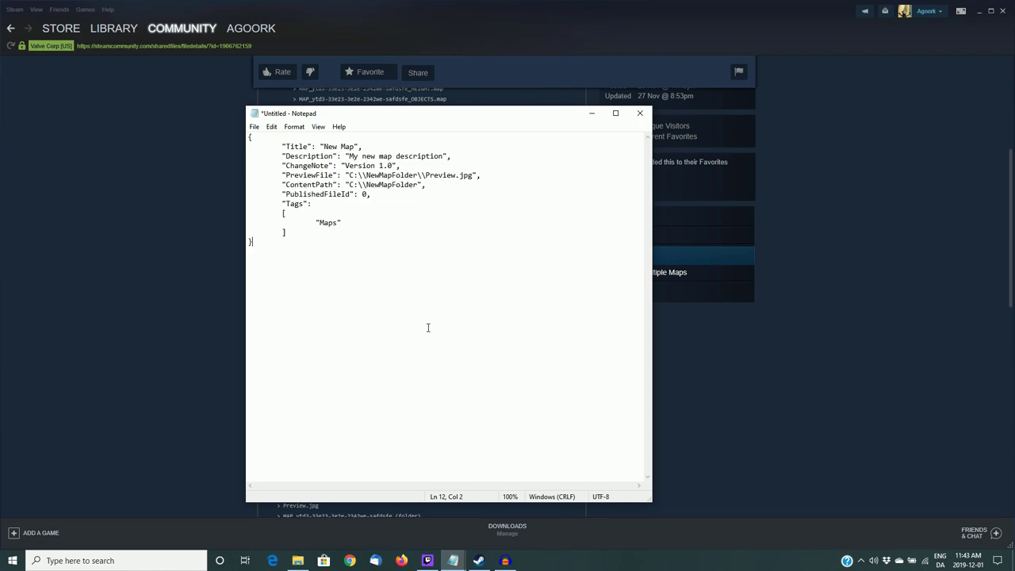
{"action": "mouse_move", "coordinate": [452, 560]}
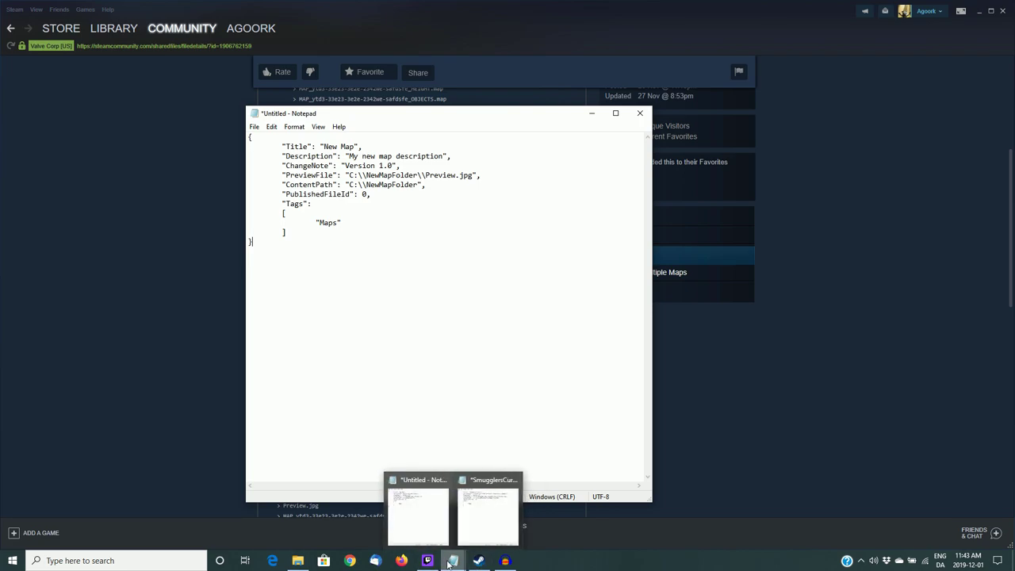
{"action": "left_click", "coordinate": [477, 525]}
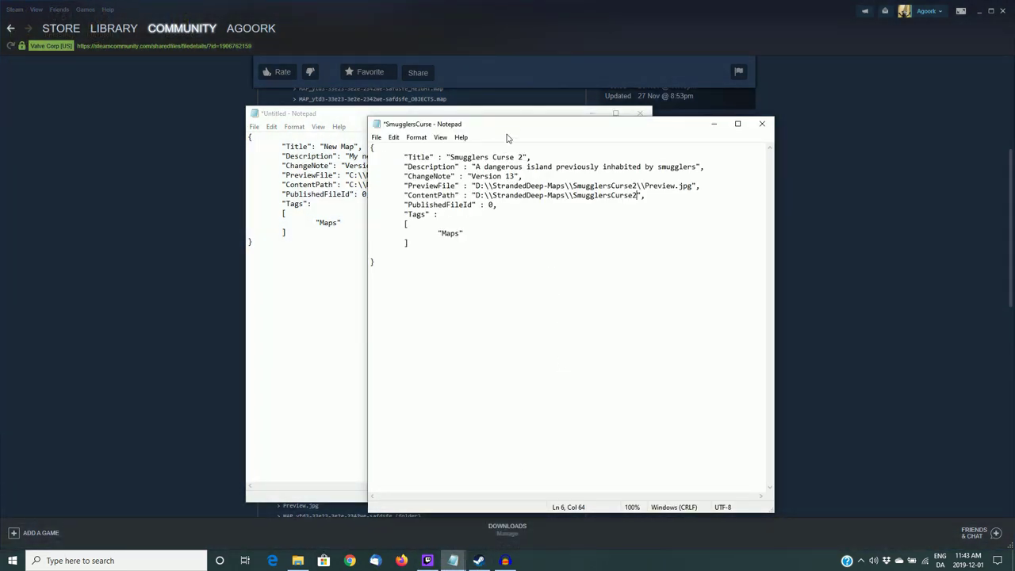
{"action": "left_click_drag", "start_coordinate": [508, 134], "coordinate": [636, 116]}
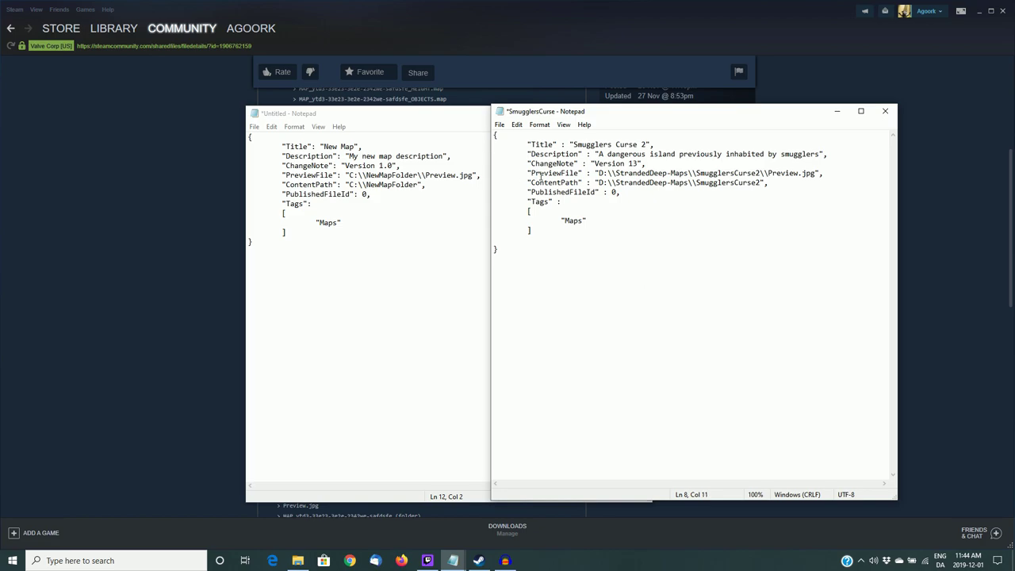
Compare the PreviewFile path in the SmugglersCurse document with the SmugglersCurse2 folder's full path in File Explorer.
{"action": "left_click_drag", "start_coordinate": [599, 172], "coordinate": [815, 172]}
{"action": "left_click", "coordinate": [791, 222]}
{"action": "left_click", "coordinate": [297, 560]}
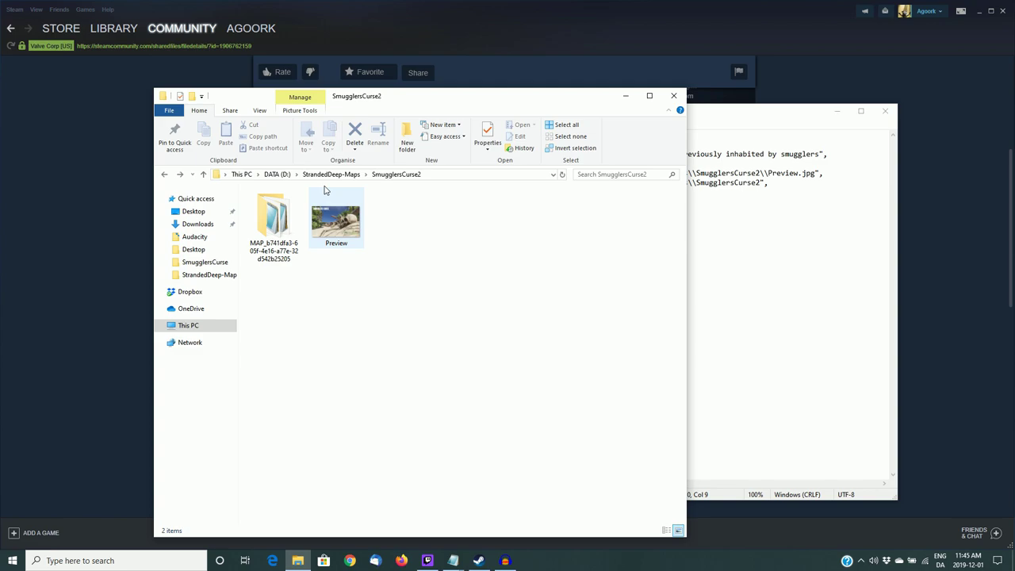
{"action": "left_click", "coordinate": [438, 175]}
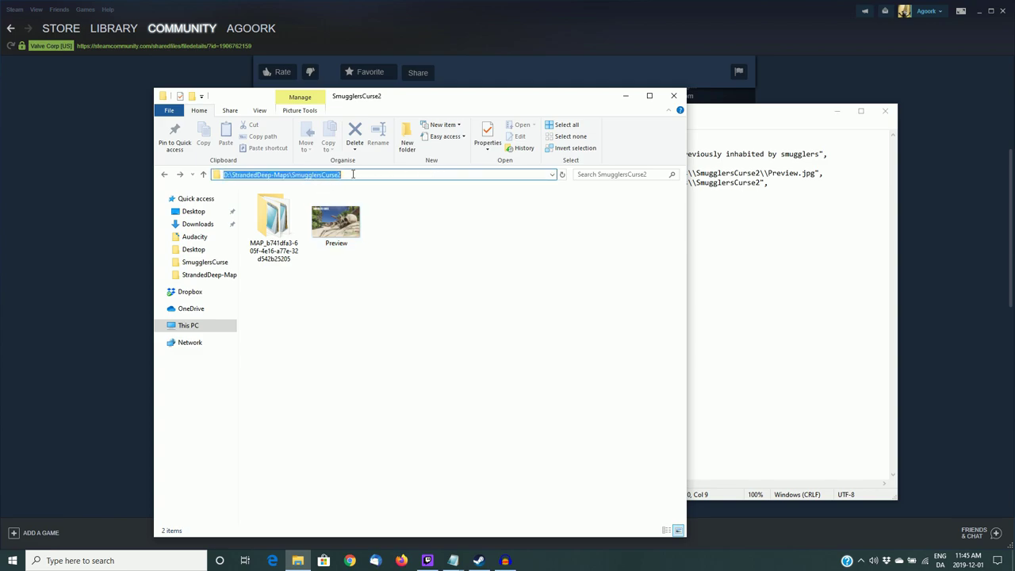
{"action": "left_click", "coordinate": [353, 174]}
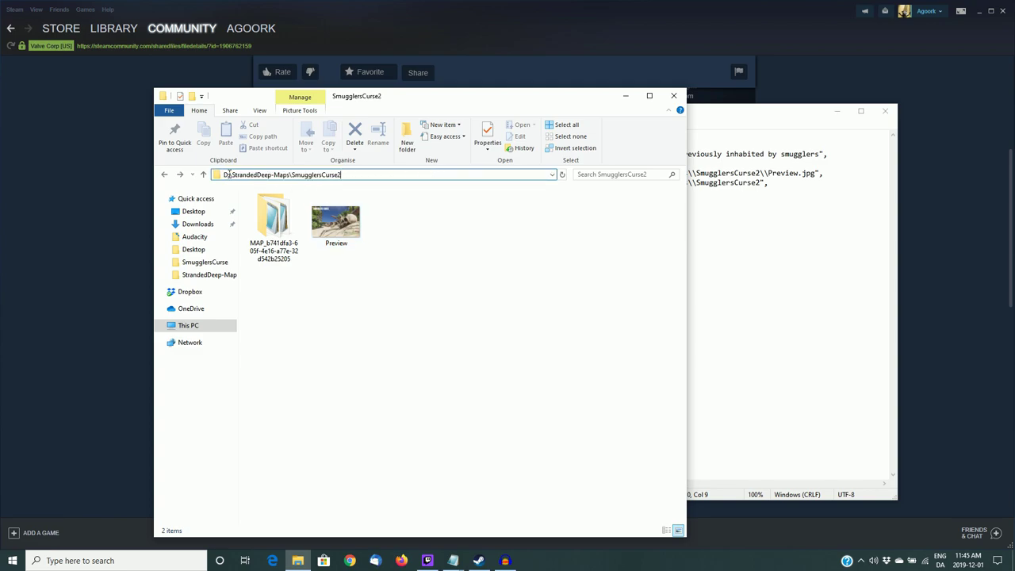
{"action": "left_click", "coordinate": [229, 174]}
{"action": "left_click", "coordinate": [739, 201]}
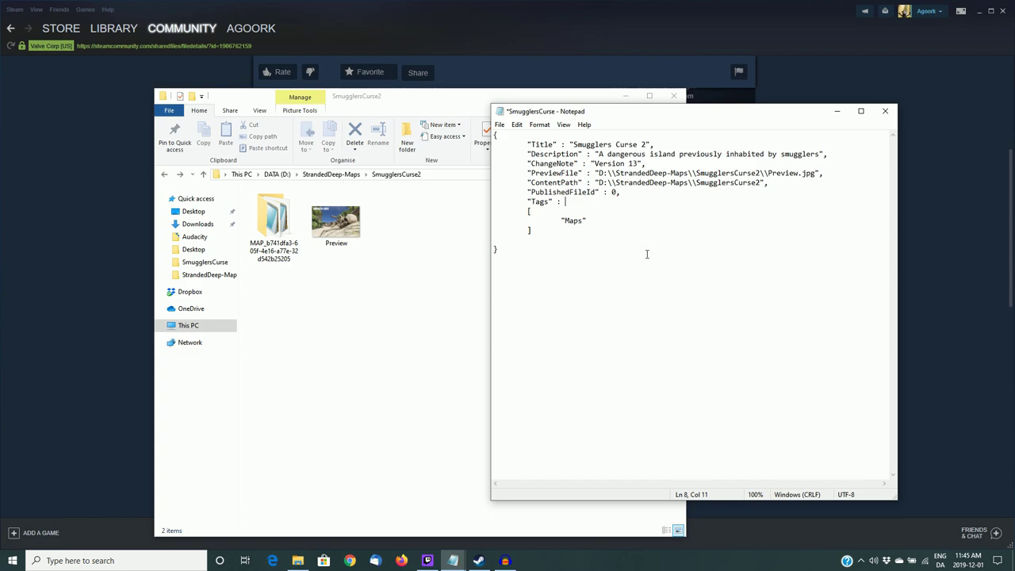
Examine the double backslashes in the PreviewFile path and the end of the ContentPath entry in the SmugglersCurse document.
{"action": "left_click", "coordinate": [611, 173]}
{"action": "left_click_drag", "start_coordinate": [607, 173], "coordinate": [616, 173]}
{"action": "left_click", "coordinate": [761, 182]}
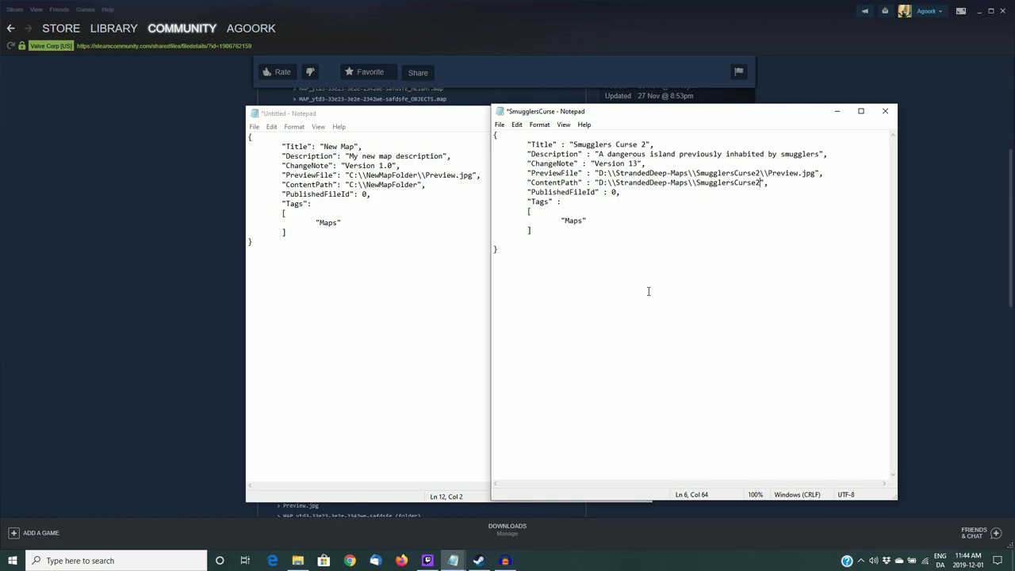
{"action": "left_click", "coordinate": [649, 291]}
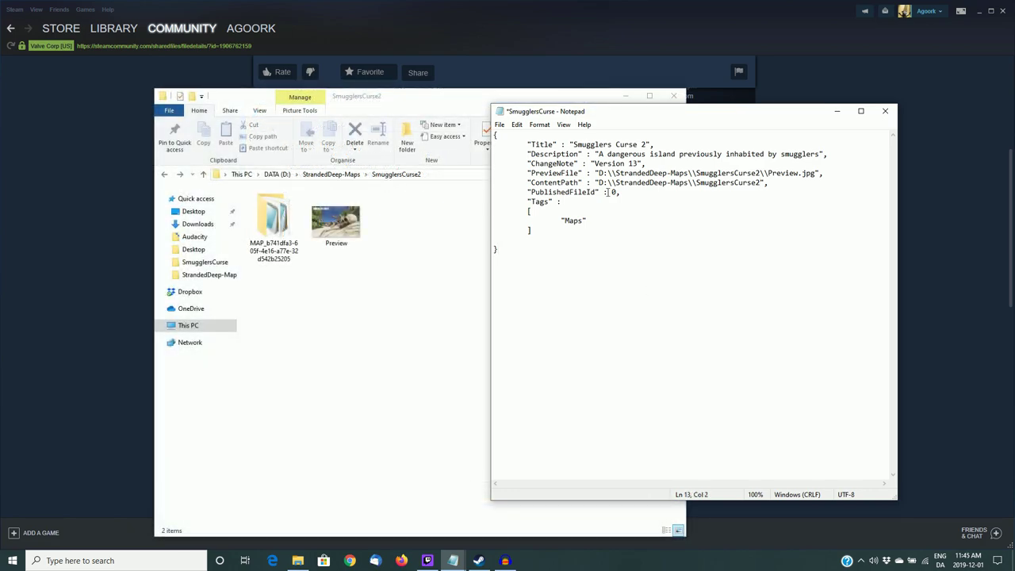
Check the PublishedFileId value in the SmugglersCurse document without changing it.
{"action": "double_click", "coordinate": [613, 192]}
{"action": "left_click", "coordinate": [656, 196]}
{"action": "key", "text": "ctrl+End"}
{"action": "double_click", "coordinate": [614, 192]}
{"action": "left_click", "coordinate": [658, 192]}
{"action": "key", "text": "ctrl+End"}
{"action": "double_click", "coordinate": [613, 192]}
{"action": "key", "text": "Right"}
Save the Notepad document in StrandedDeep-Maps under the new name SmugglersCurse2.json, with All Files as the file type.
{"action": "left_click", "coordinate": [500, 126]}
{"action": "left_click", "coordinate": [523, 183]}
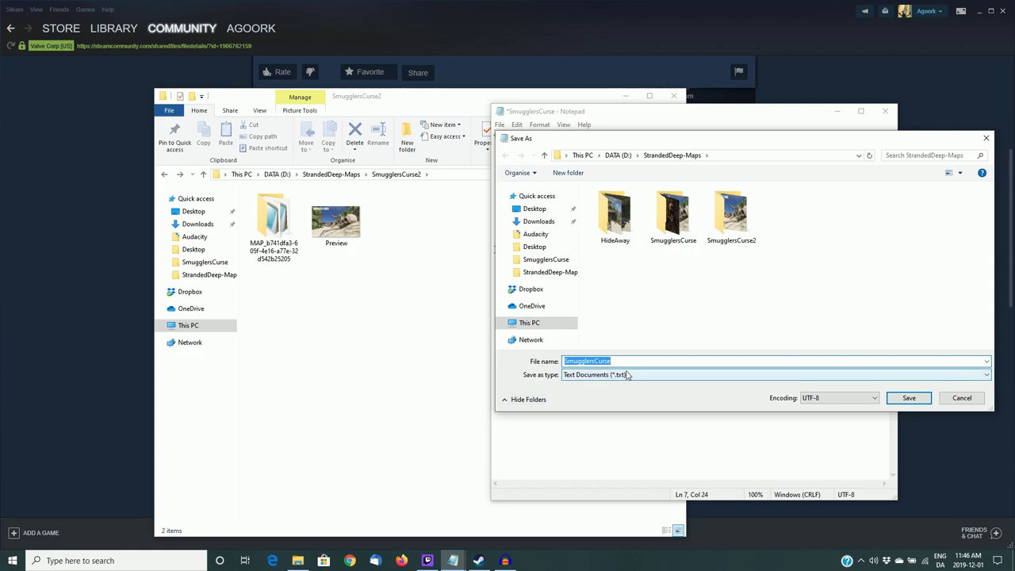
{"action": "left_click", "coordinate": [637, 378]}
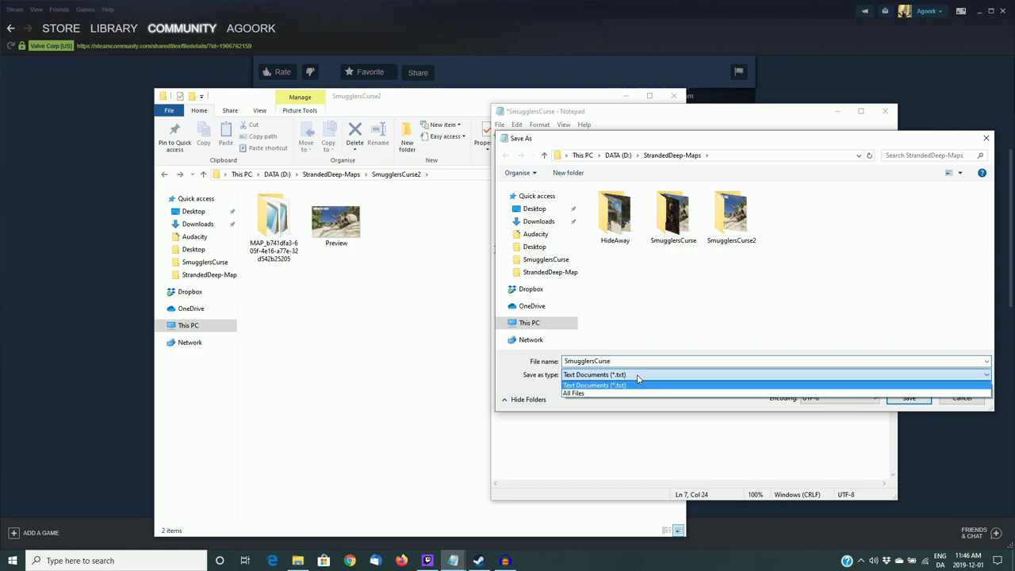
{"action": "left_click", "coordinate": [584, 394]}
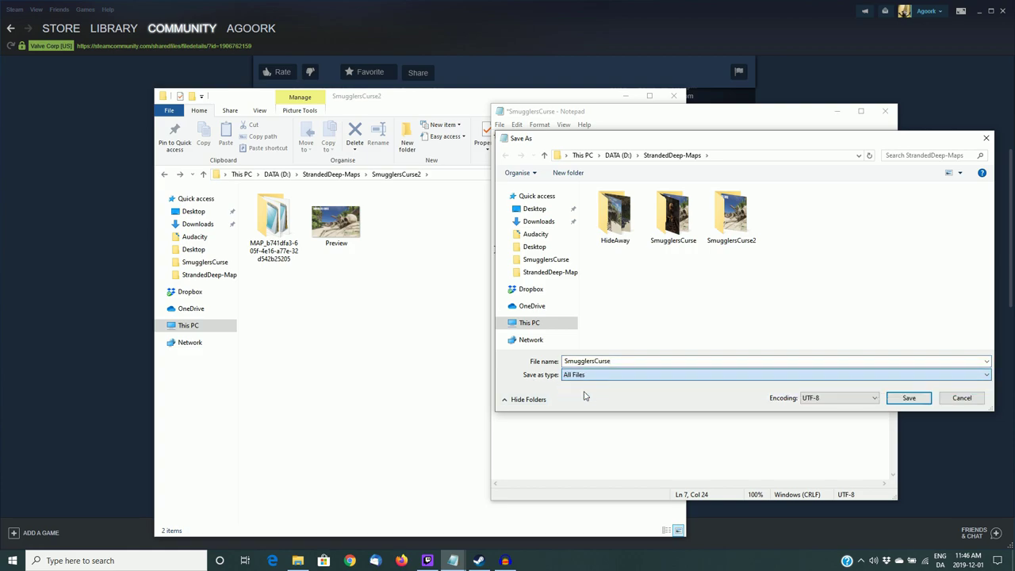
{"action": "left_click", "coordinate": [623, 361]}
{"action": "double_click", "coordinate": [623, 361]}
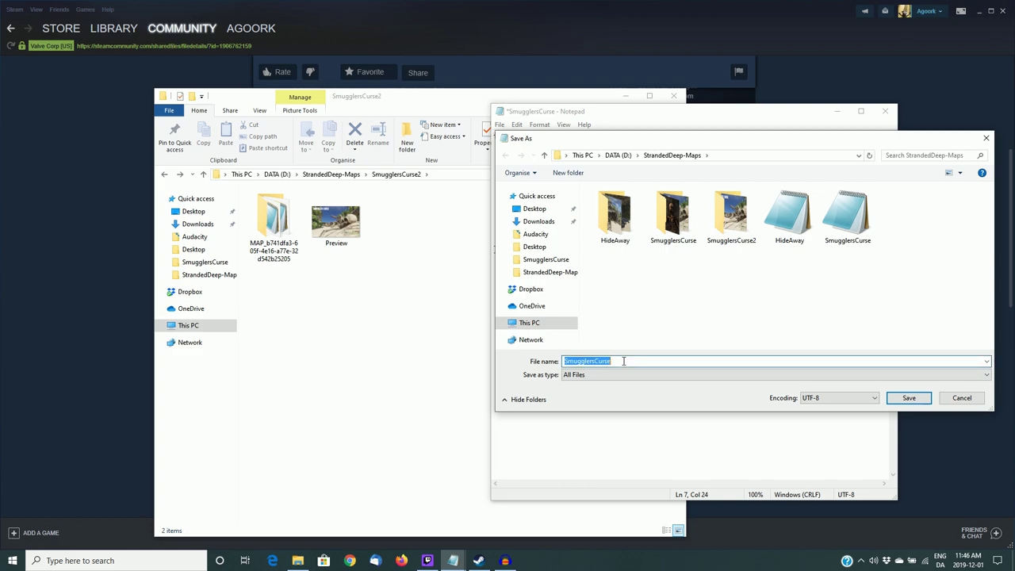
{"action": "left_click", "coordinate": [640, 360]}
{"action": "type", "text": "2.json"}
{"action": "left_click", "coordinate": [908, 397]}
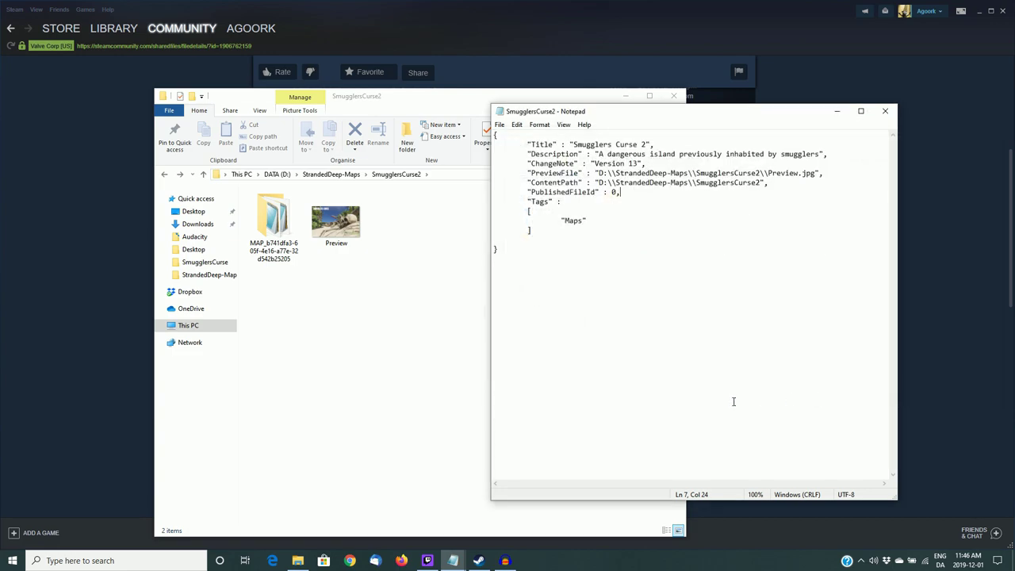
Check the contents of the SmugglersCurse2 JSON file in StrandedDeep-Maps, and look inside the SmugglersCurse2 folder.
{"action": "left_click", "coordinate": [837, 111]}
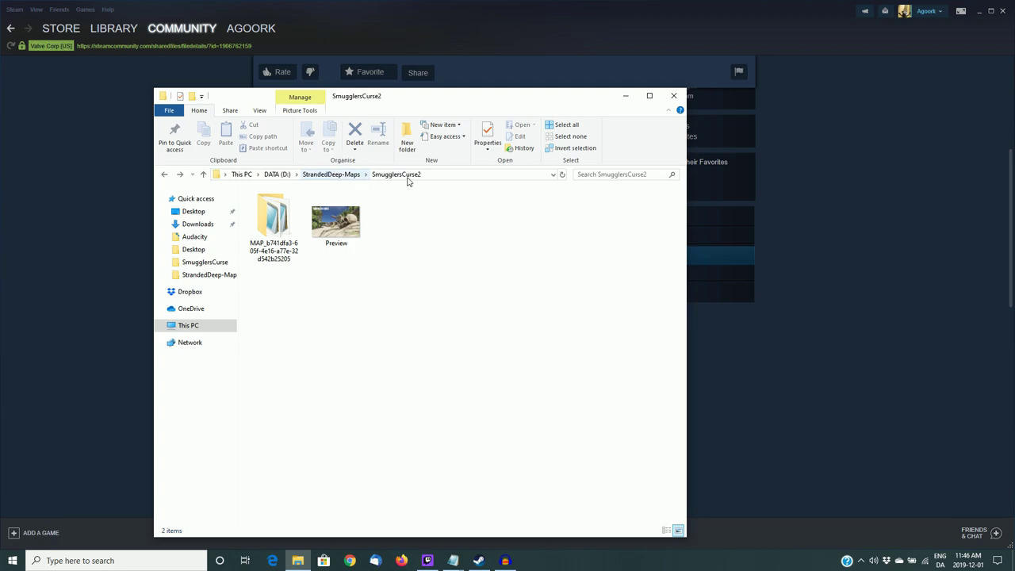
{"action": "left_click", "coordinate": [204, 175]}
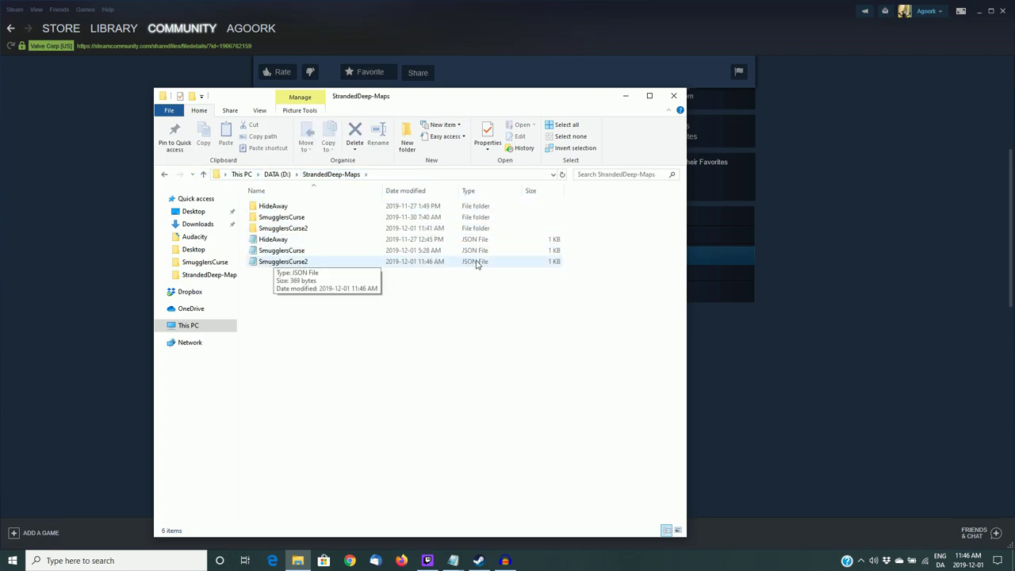
{"action": "double_click", "coordinate": [296, 261]}
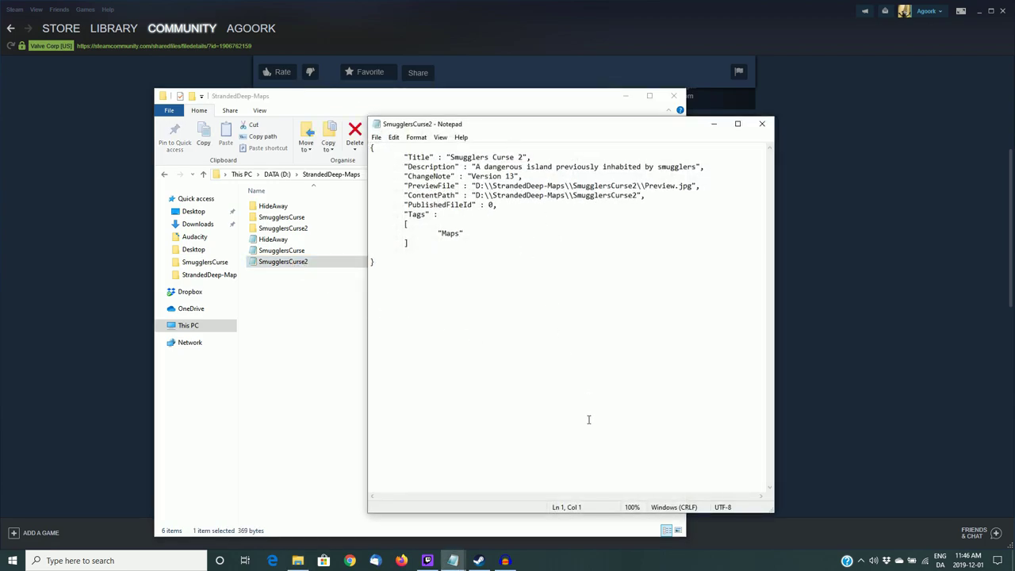
{"action": "left_click", "coordinate": [761, 124]}
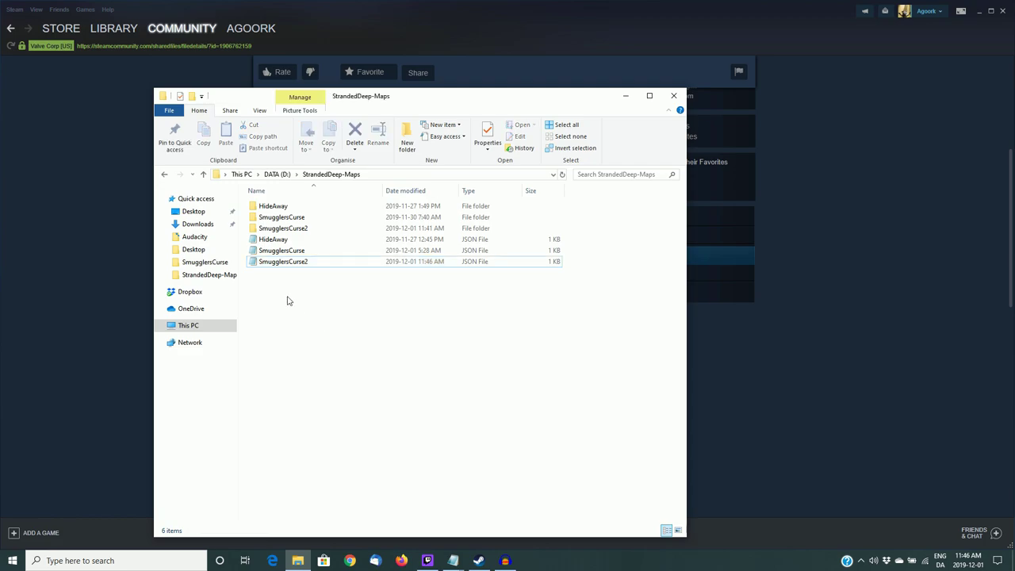
{"action": "double_click", "coordinate": [278, 228]}
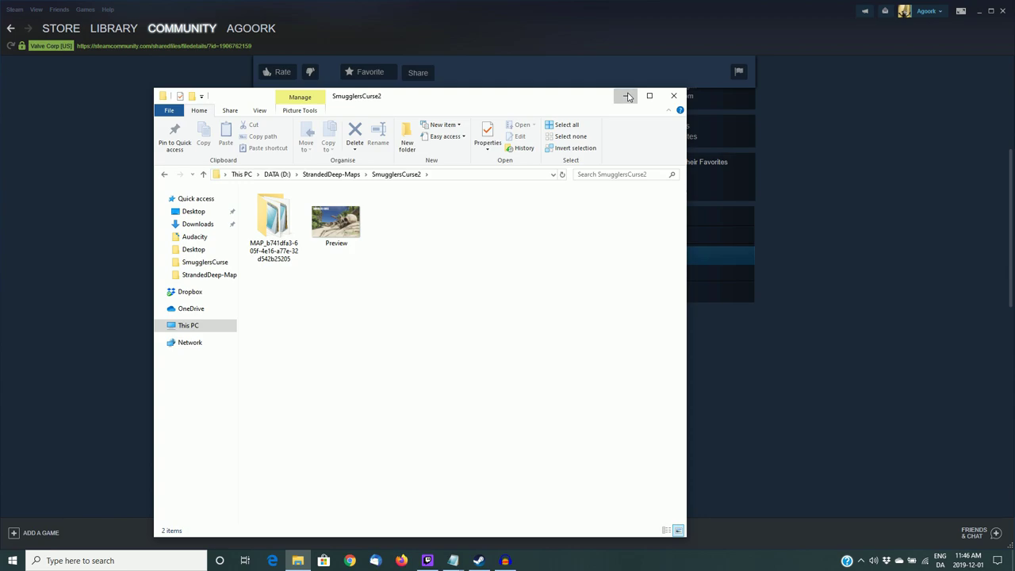
Launch the strandeddeep-workshop-tool executable from its nested folder in Downloads and bring its console clear over the Steam guide.
{"action": "left_click", "coordinate": [629, 97]}
{"action": "left_click", "coordinate": [593, 113]}
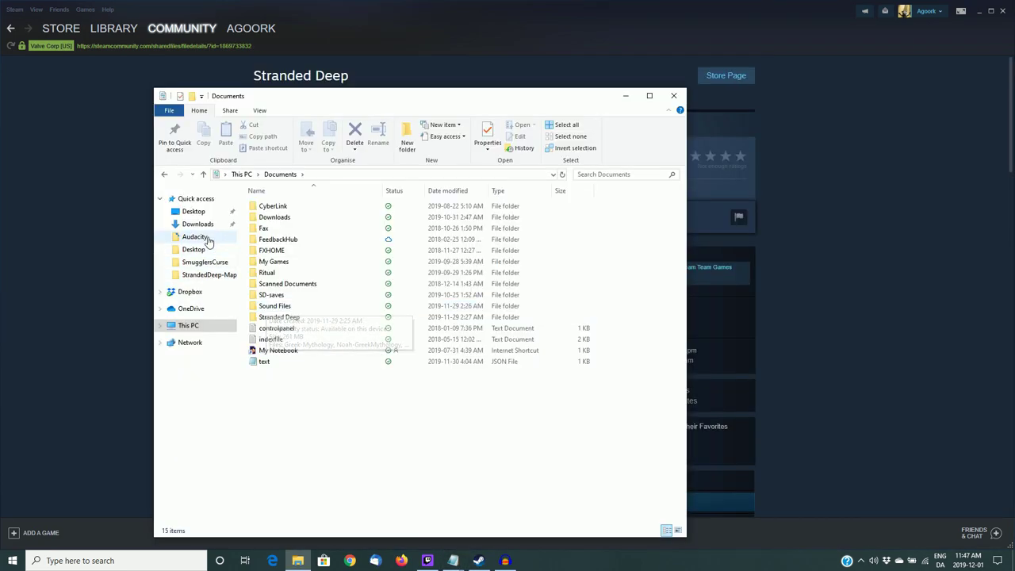
{"action": "left_click", "coordinate": [194, 226]}
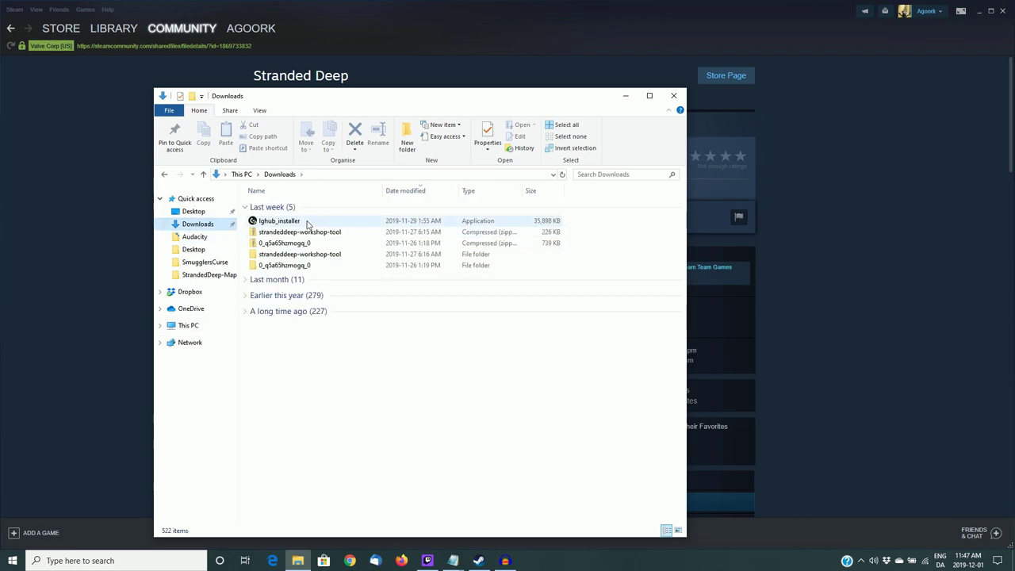
{"action": "left_click", "coordinate": [287, 255]}
{"action": "double_click", "coordinate": [287, 256]}
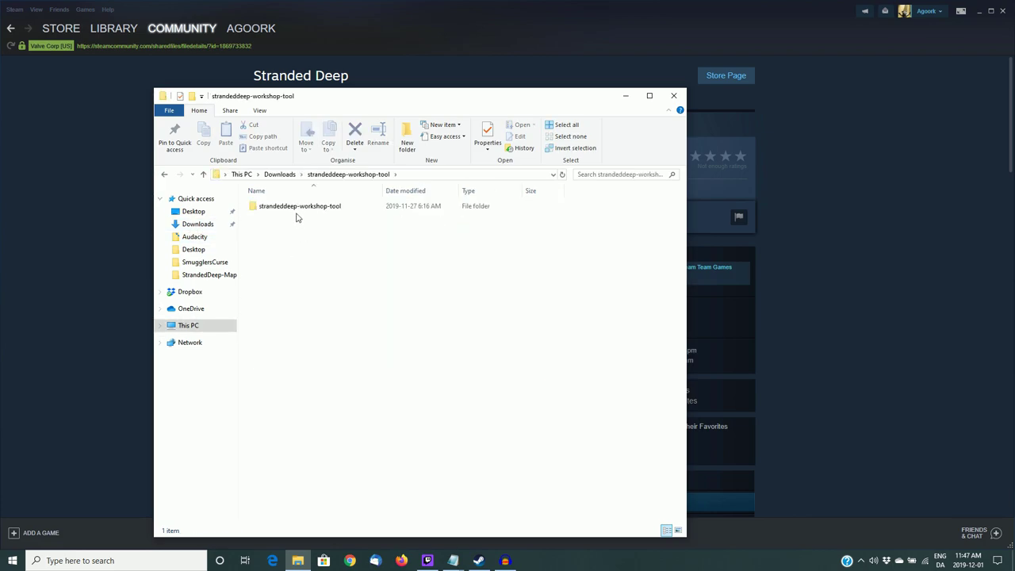
{"action": "double_click", "coordinate": [295, 209]}
{"action": "double_click", "coordinate": [296, 240]}
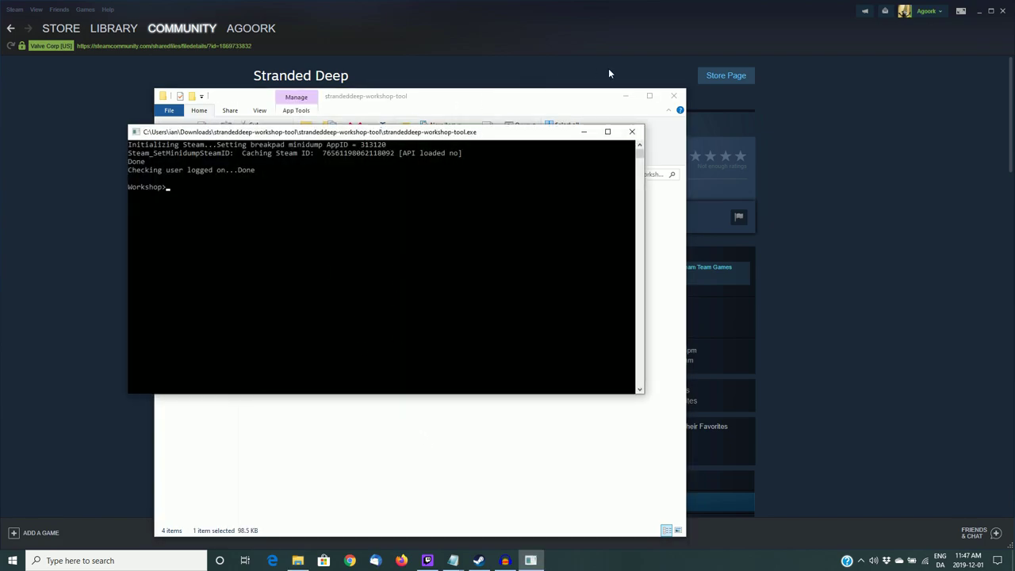
{"action": "left_click", "coordinate": [625, 95]}
{"action": "left_click_drag", "start_coordinate": [331, 132], "coordinate": [402, 192]}
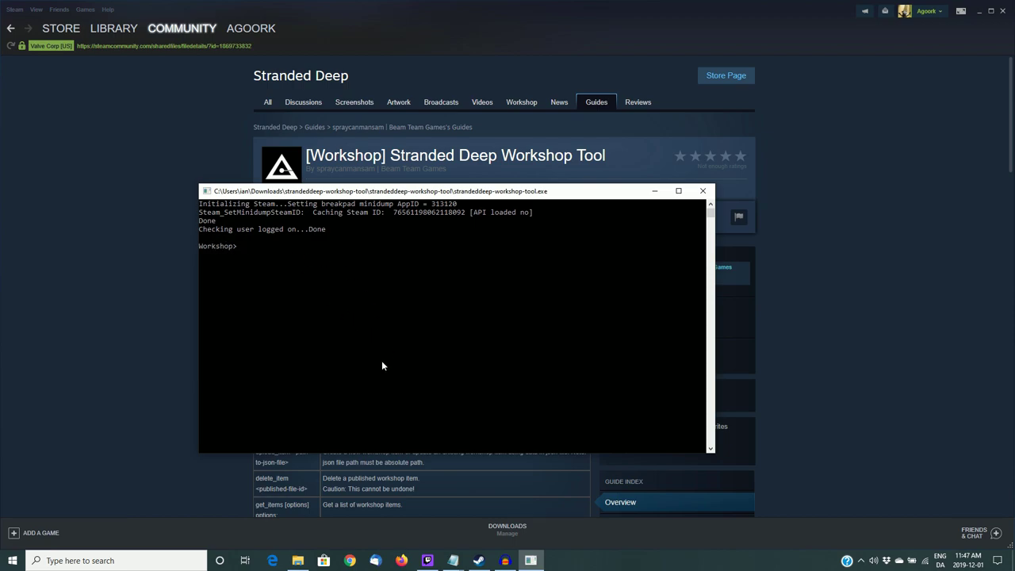
Examine the example upload_item command under Creating and Updating Workshop Items in the Stranded Deep Workshop Tool guide.
{"action": "left_click", "coordinate": [124, 267]}
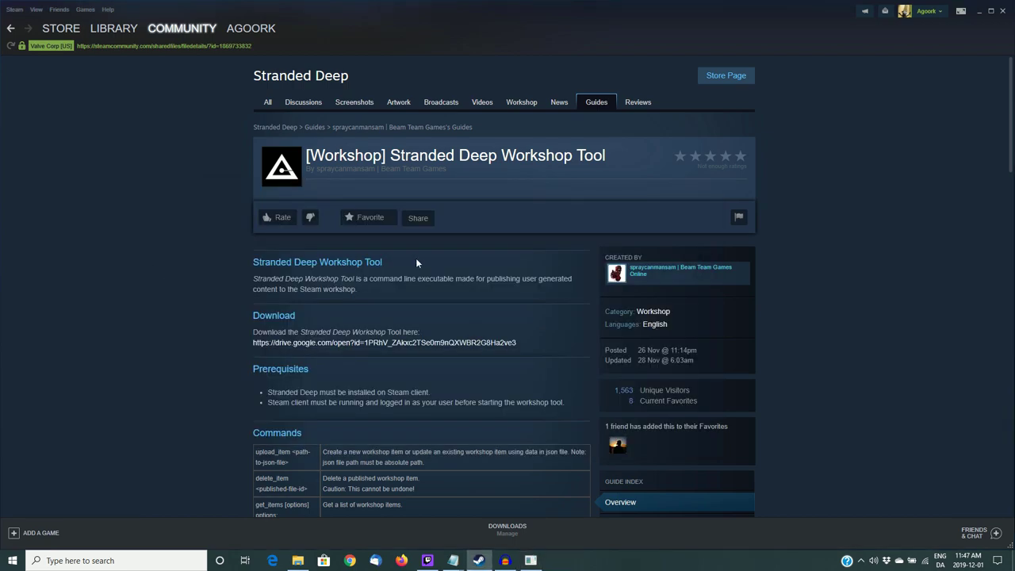
{"action": "scroll", "coordinate": [417, 260], "scroll_direction": "down", "scroll_amount": 10}
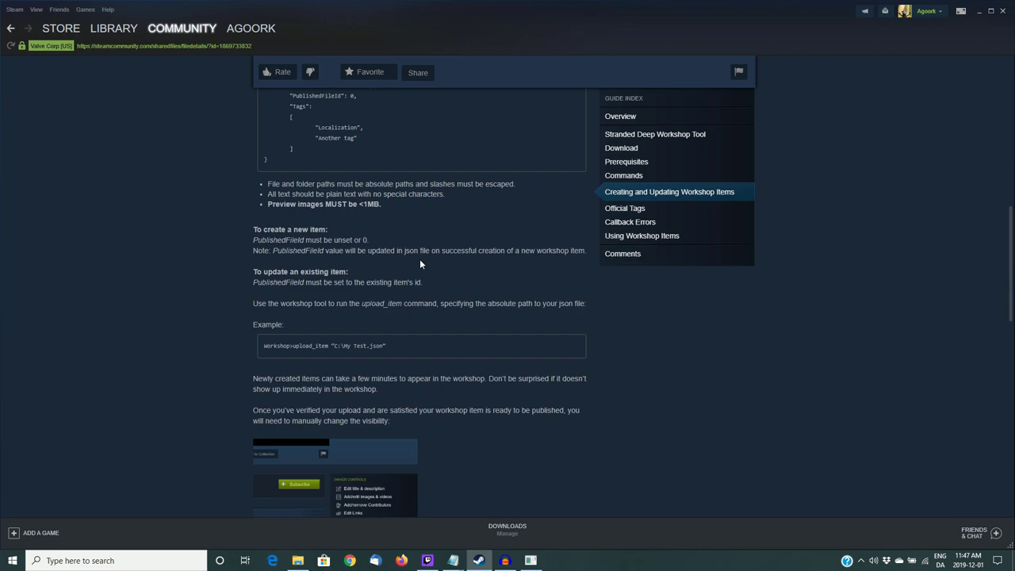
{"action": "left_click_drag", "start_coordinate": [265, 346], "coordinate": [398, 348]}
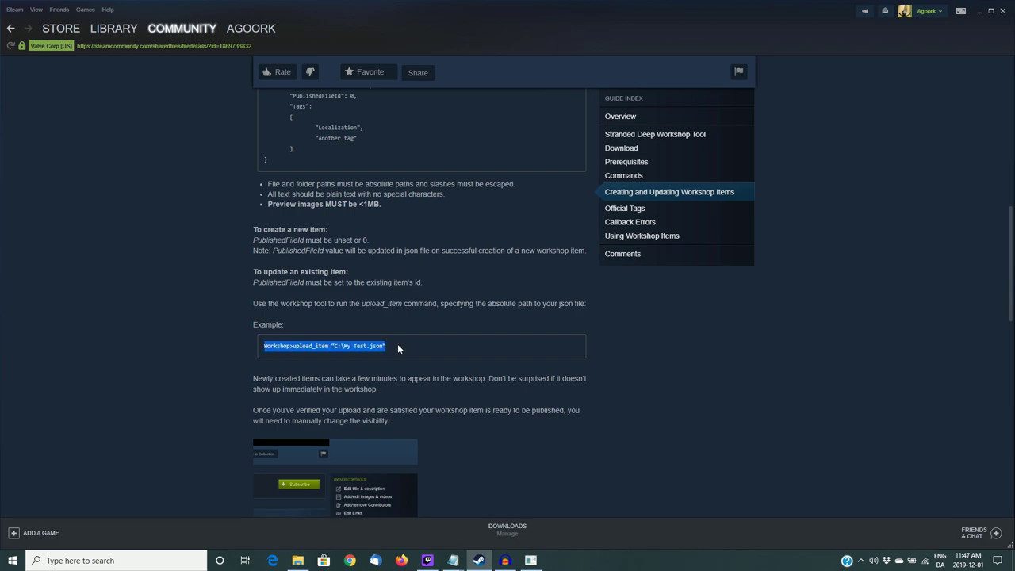
{"action": "left_click", "coordinate": [321, 346]}
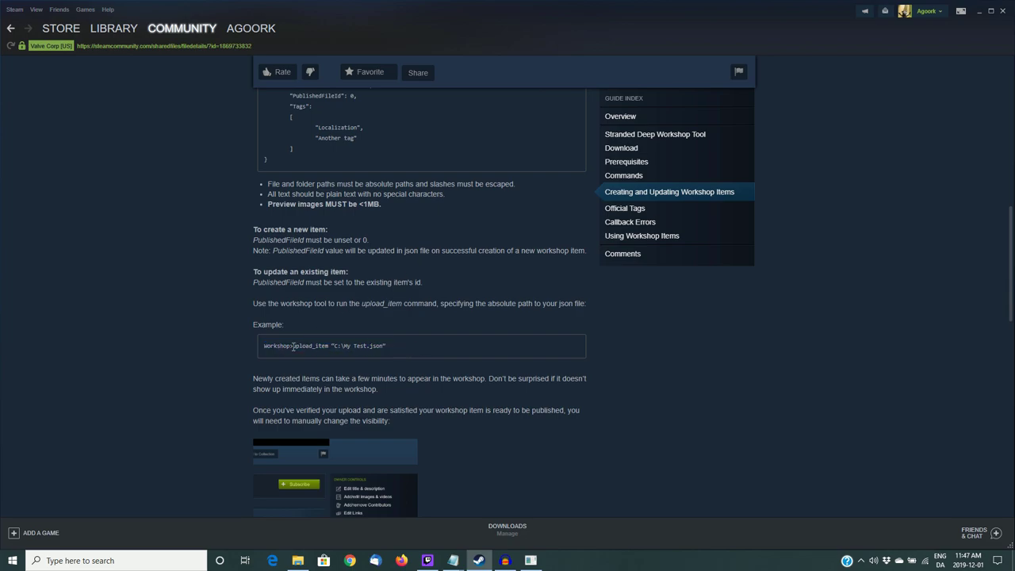
{"action": "left_click_drag", "start_coordinate": [293, 346], "coordinate": [390, 350]}
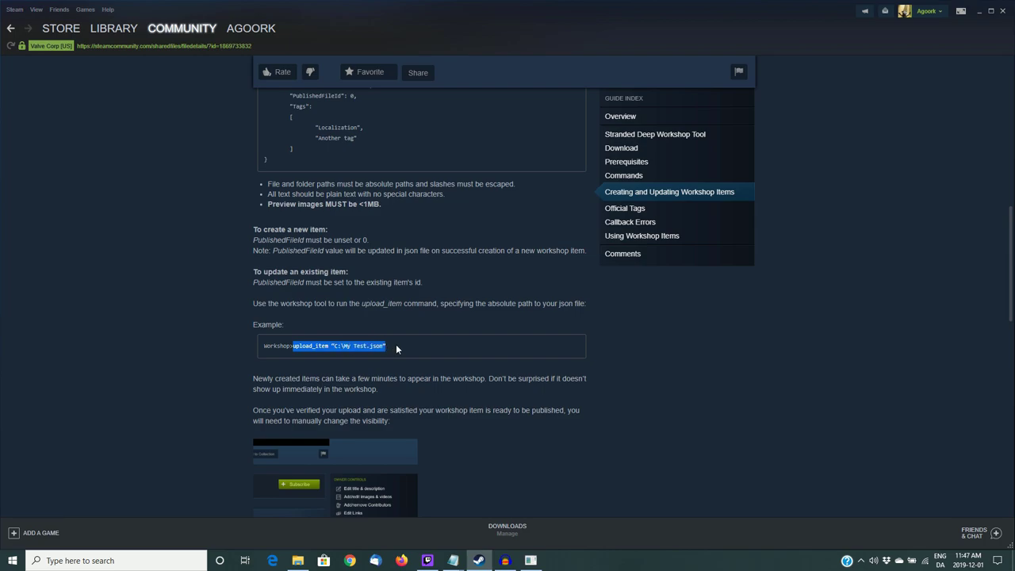
Copy the command upload_item "D:\StrandedDeep-Maps\SmugglersCurse2.json" from Notepad and paste it at the workshop tool's prompt.
{"action": "left_click", "coordinate": [452, 558]}
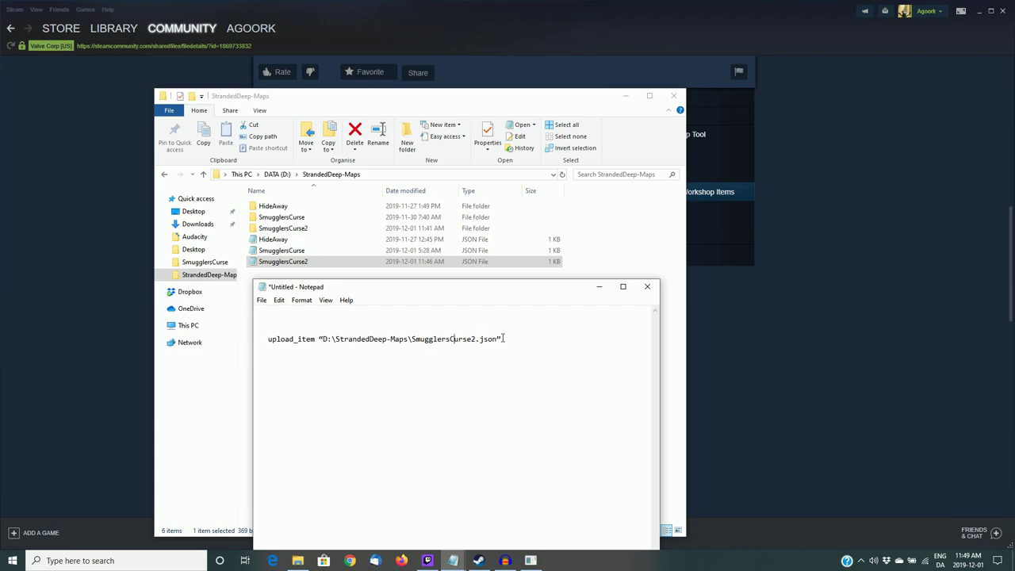
{"action": "left_click_drag", "start_coordinate": [507, 339], "coordinate": [267, 337]}
{"action": "key", "text": "ctrl+c"}
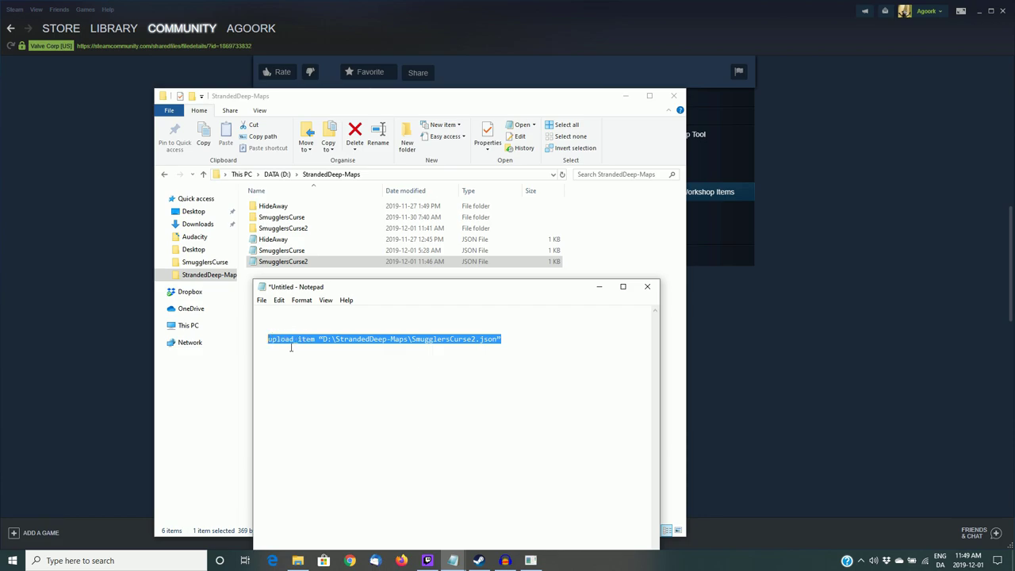
{"action": "left_click", "coordinate": [531, 561]}
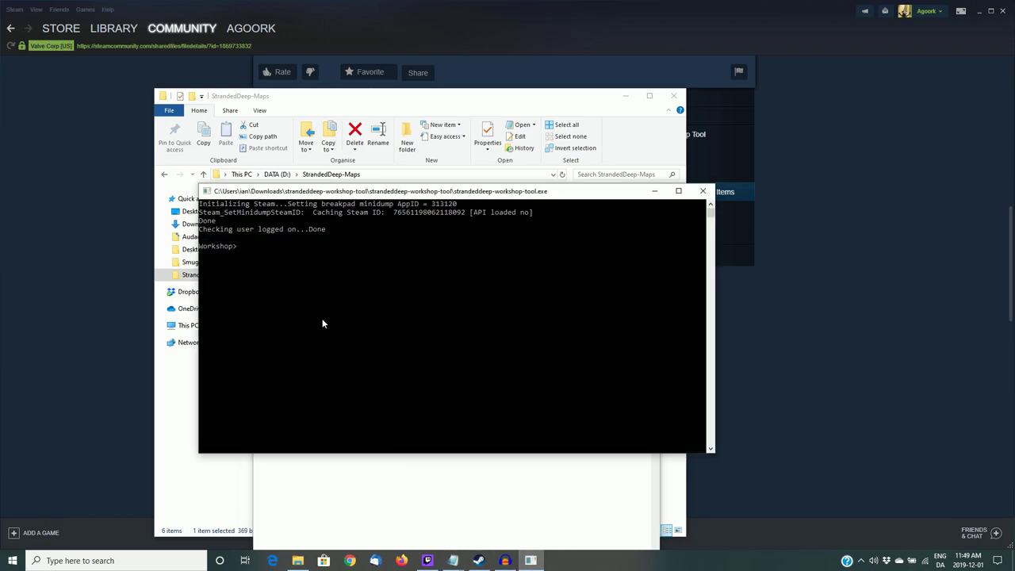
{"action": "left_click", "coordinate": [249, 247]}
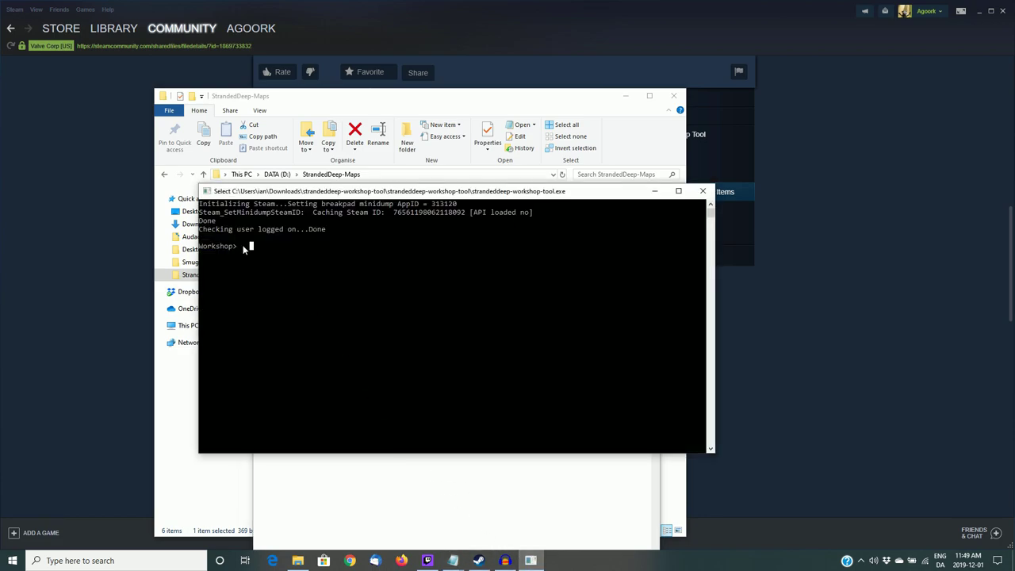
{"action": "right_click", "coordinate": [285, 295]}
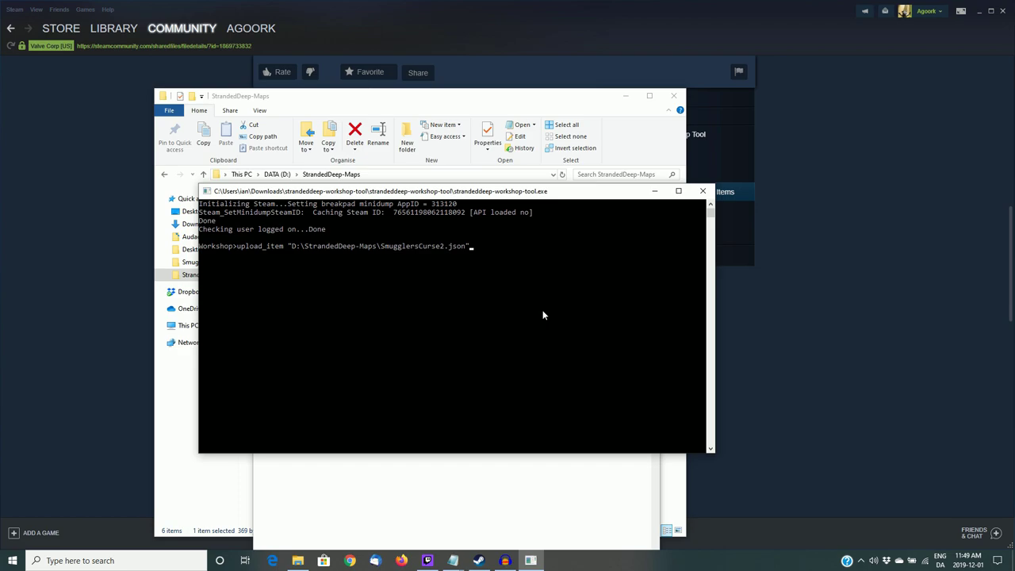
{"action": "left_click", "coordinate": [380, 247]}
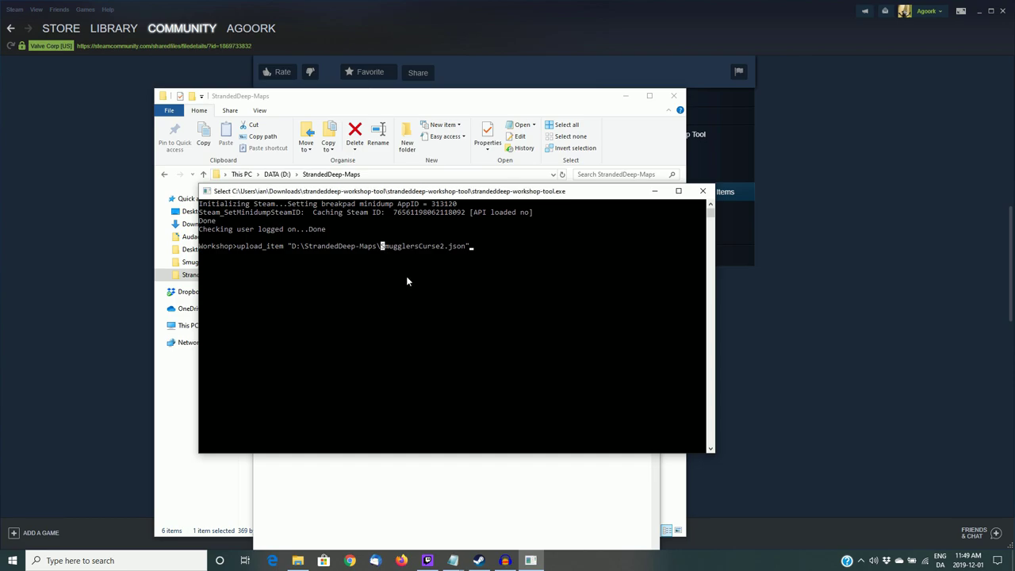
{"action": "key", "text": "Escape"}
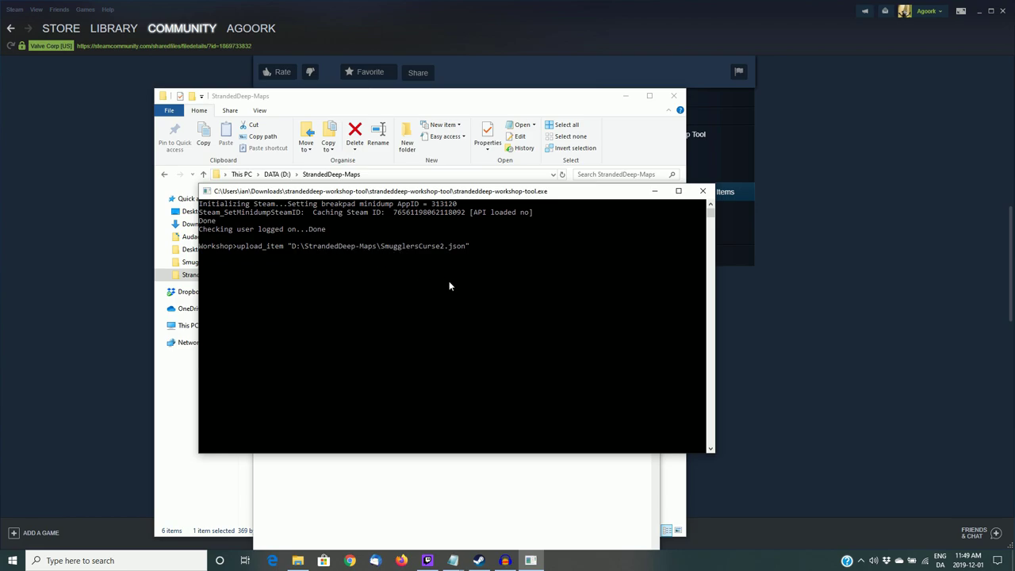
Recheck the command text in Notepad, minimize that window, and run the pasted upload_item command in the workshop tool.
{"action": "key", "text": "alt+Tab"}
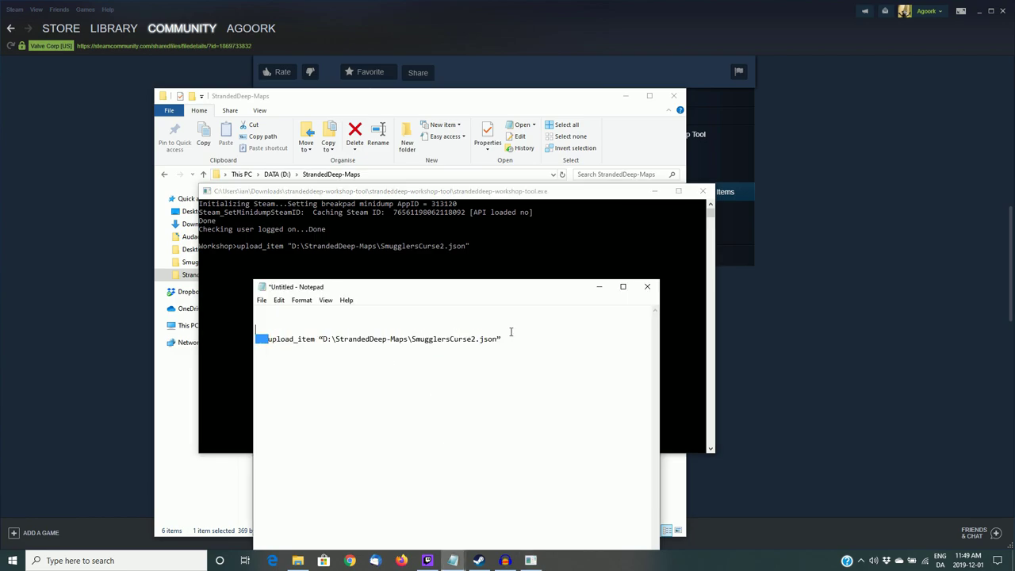
{"action": "key", "text": "ctrl+a"}
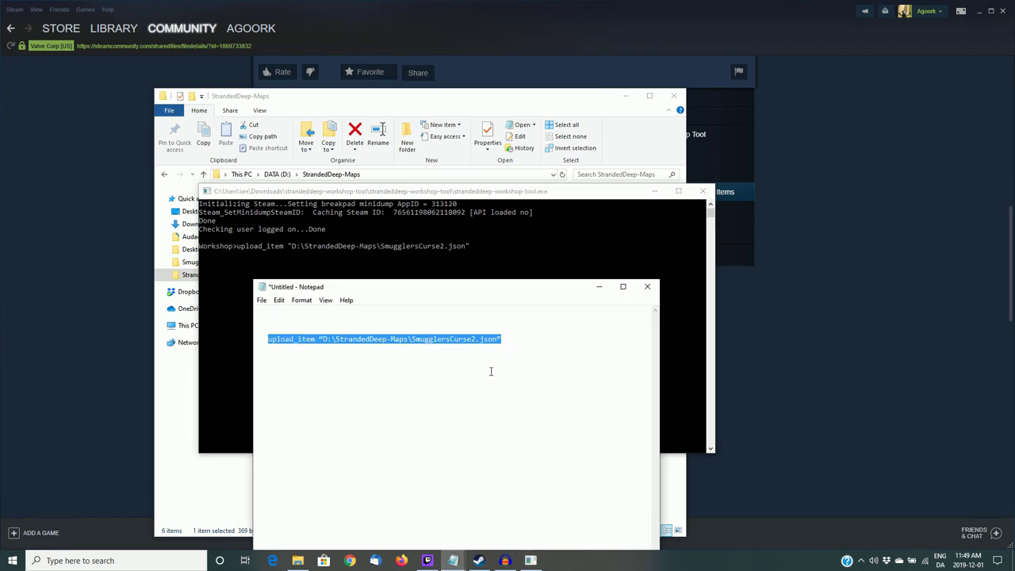
{"action": "left_click", "coordinate": [490, 371]}
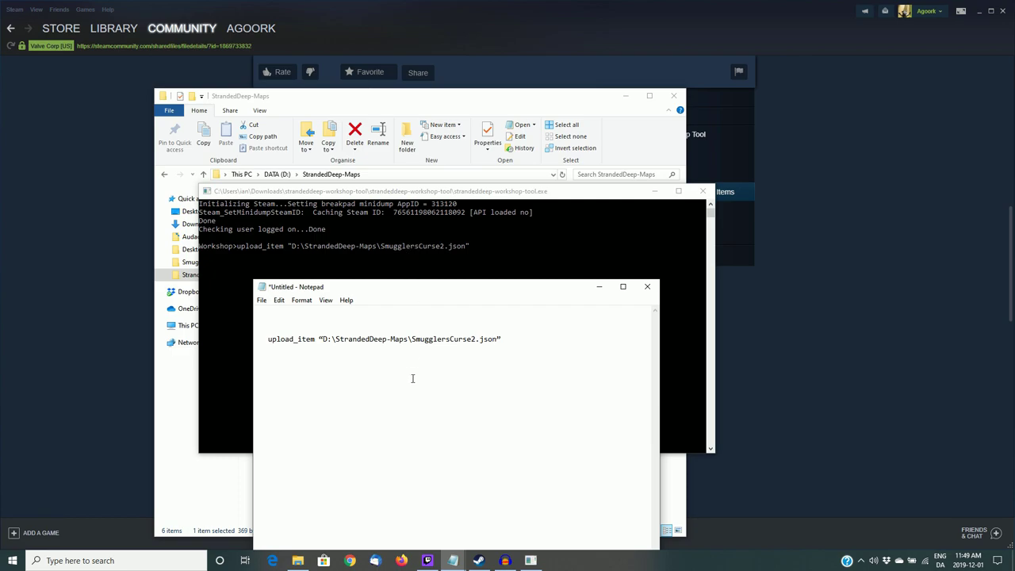
{"action": "left_click", "coordinate": [600, 286]}
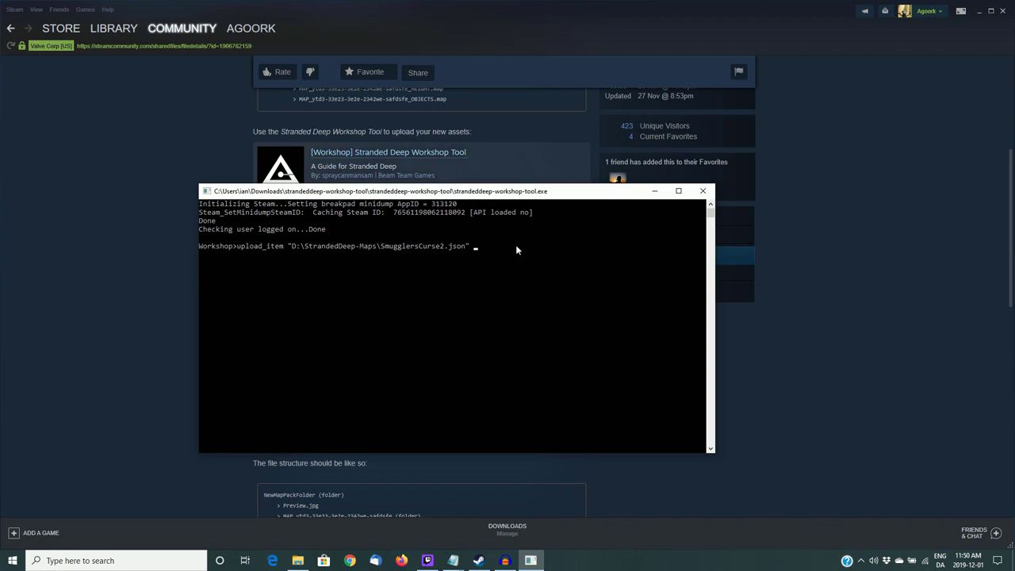
{"action": "key", "text": "Return"}
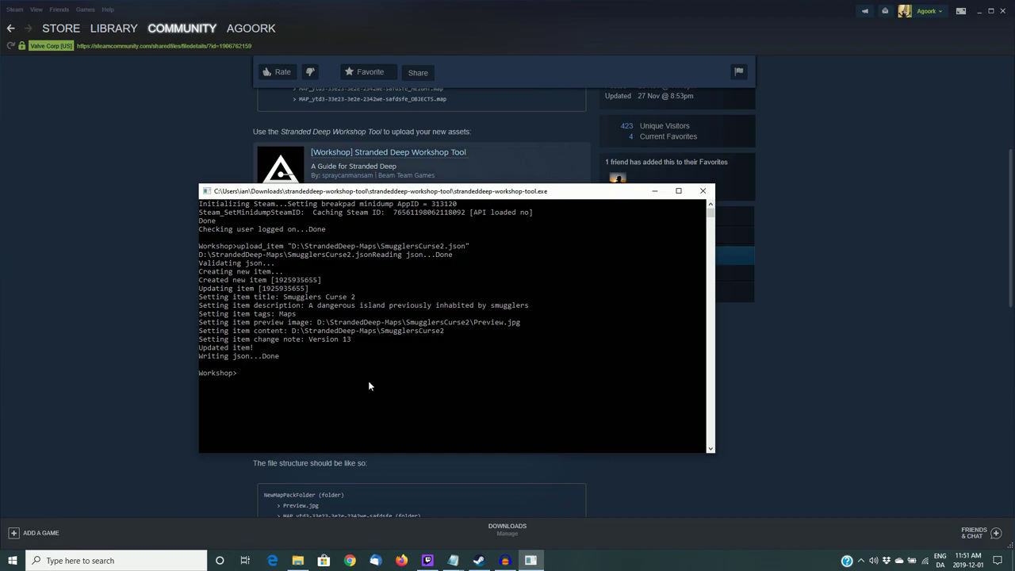
Switch to Steam and open the list of files posted by the account in the Stranded Deep Workshop.
{"action": "left_click", "coordinate": [104, 343]}
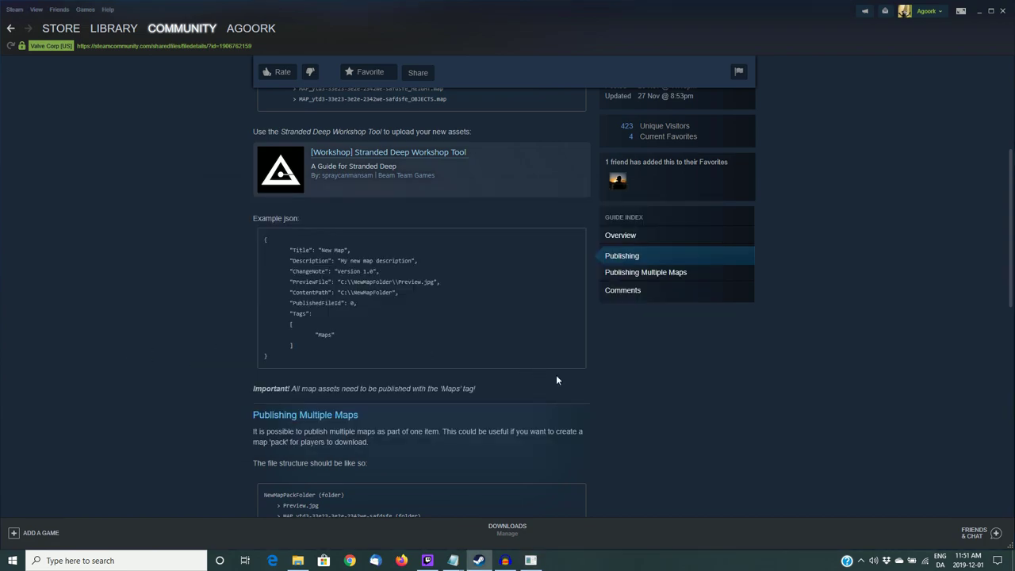
{"action": "scroll", "coordinate": [547, 376], "scroll_direction": "up", "scroll_amount": 3}
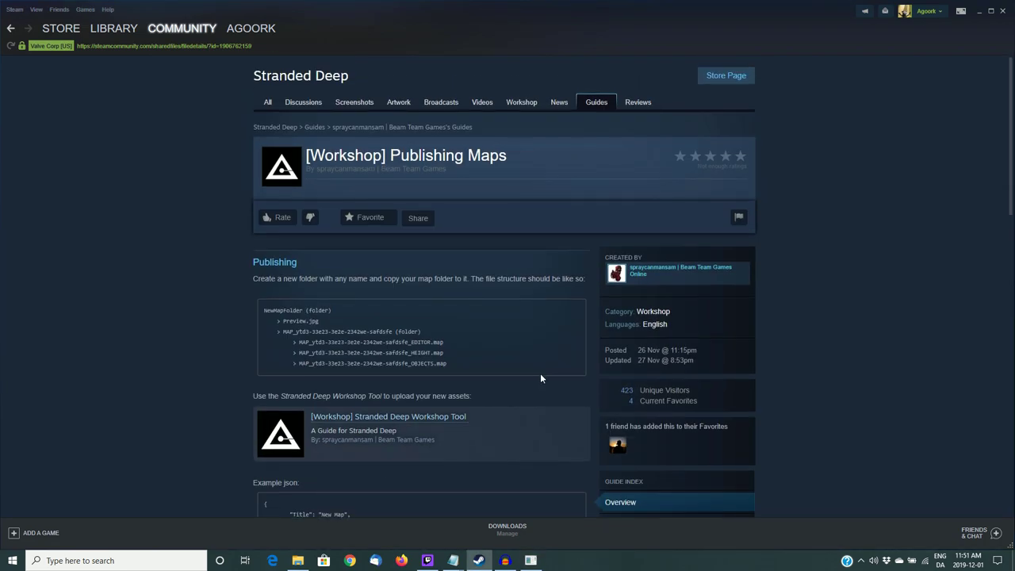
{"action": "left_click", "coordinate": [515, 104]}
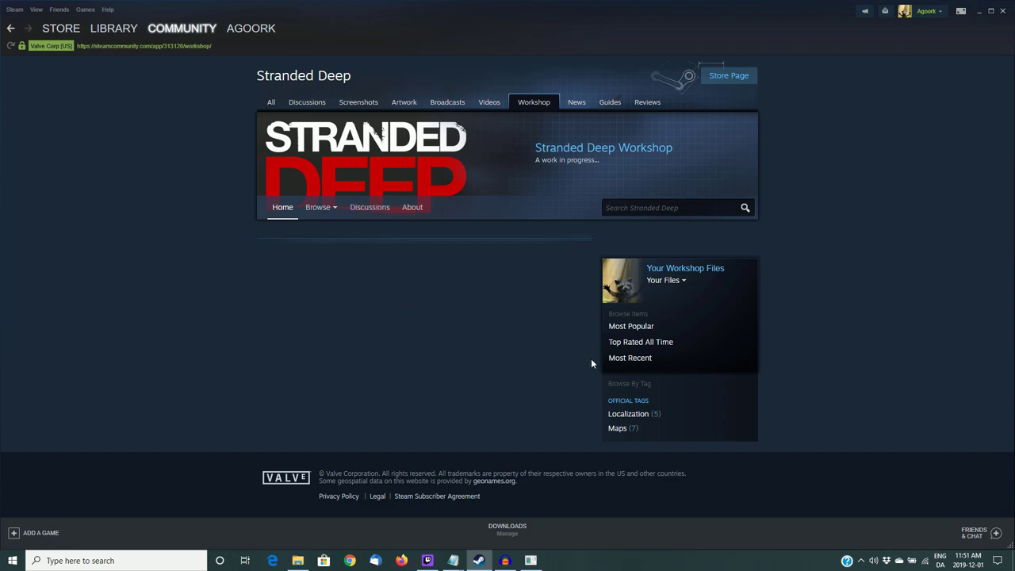
{"action": "mouse_move", "coordinate": [670, 281]}
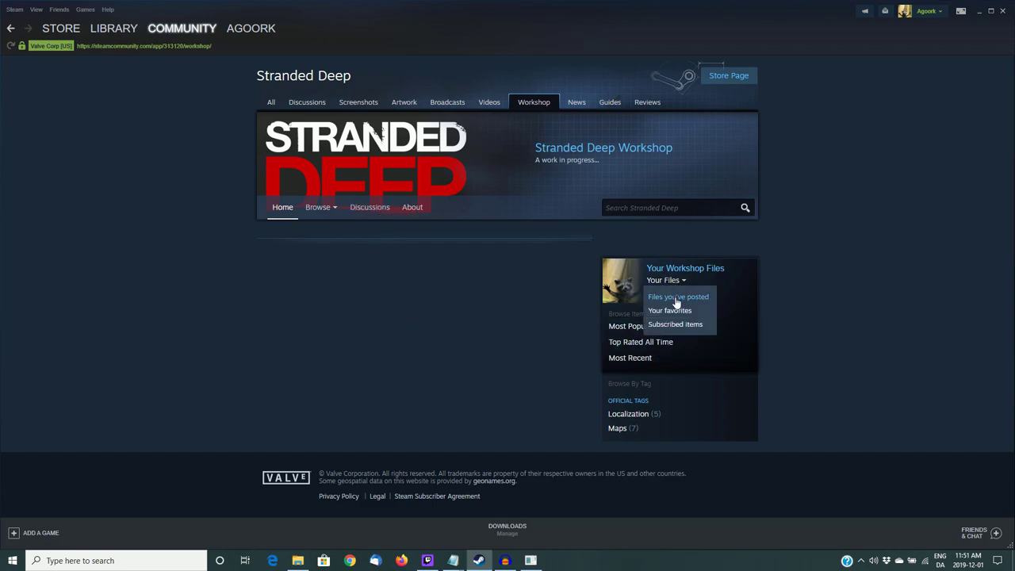
{"action": "left_click", "coordinate": [676, 298]}
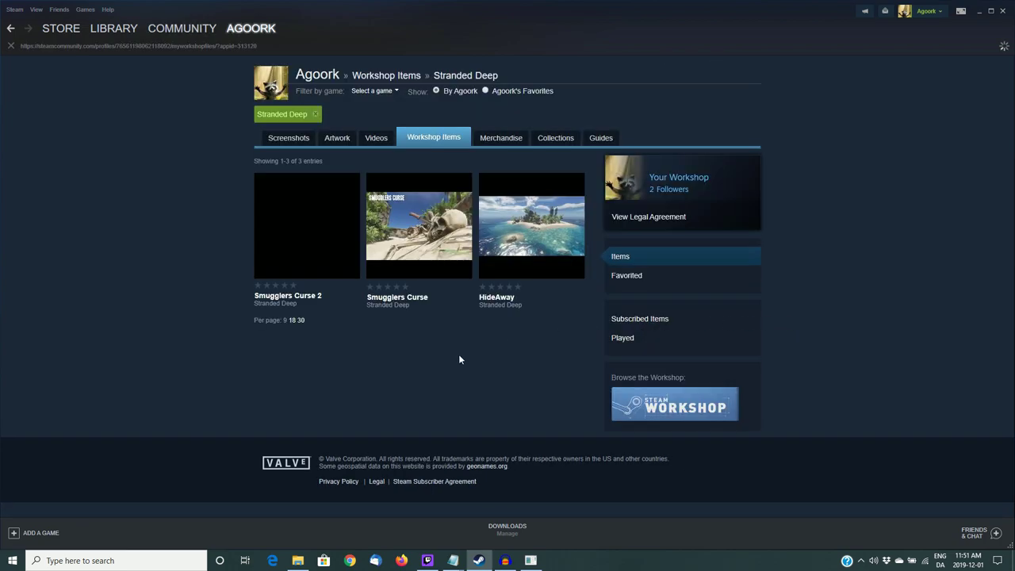
Compare the previews of the posted workshop items and open the Smugglers Curse 2 item page.
{"action": "mouse_move", "coordinate": [526, 243]}
{"action": "mouse_move", "coordinate": [435, 229]}
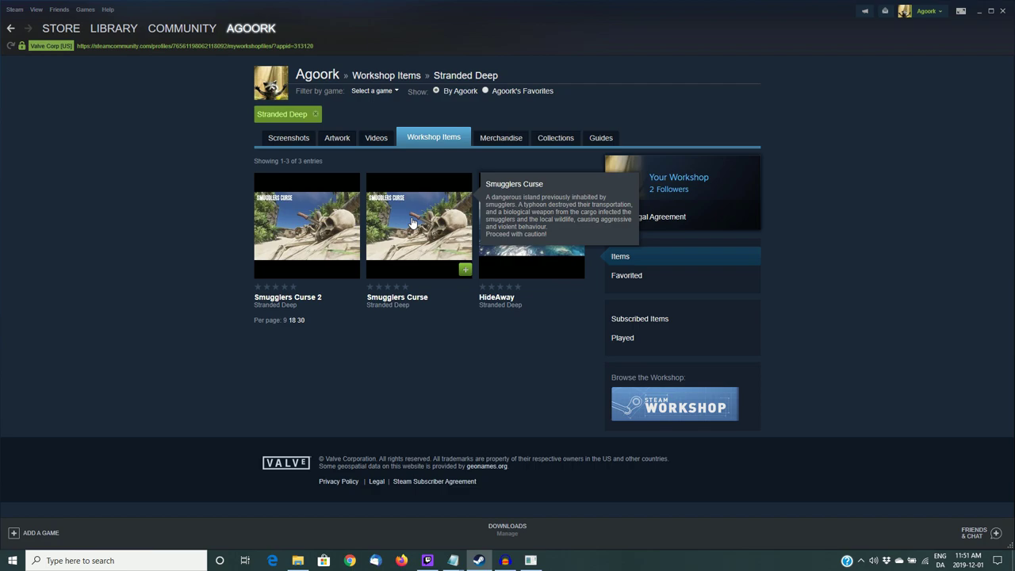
{"action": "mouse_move", "coordinate": [312, 226]}
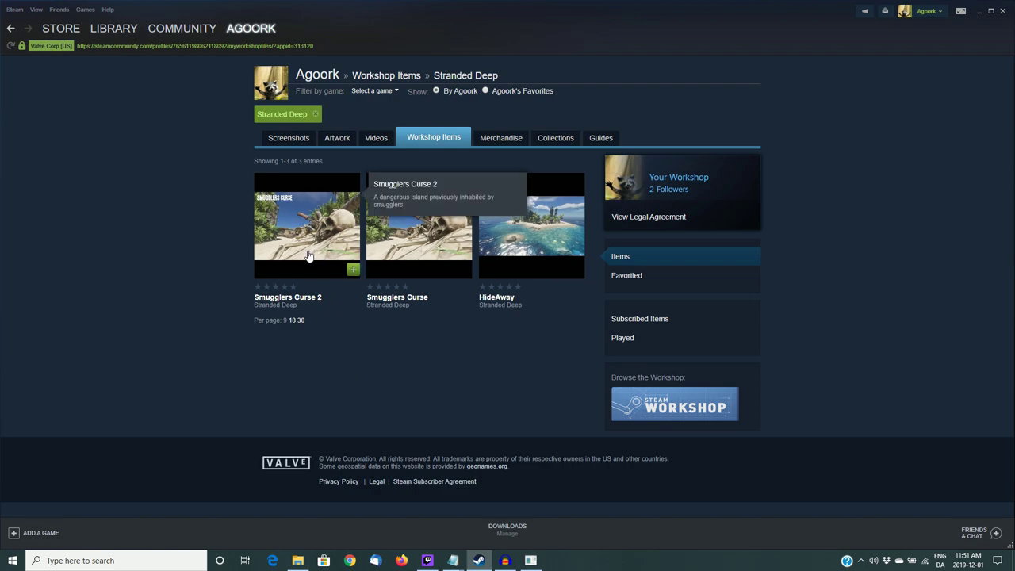
{"action": "left_click", "coordinate": [306, 236]}
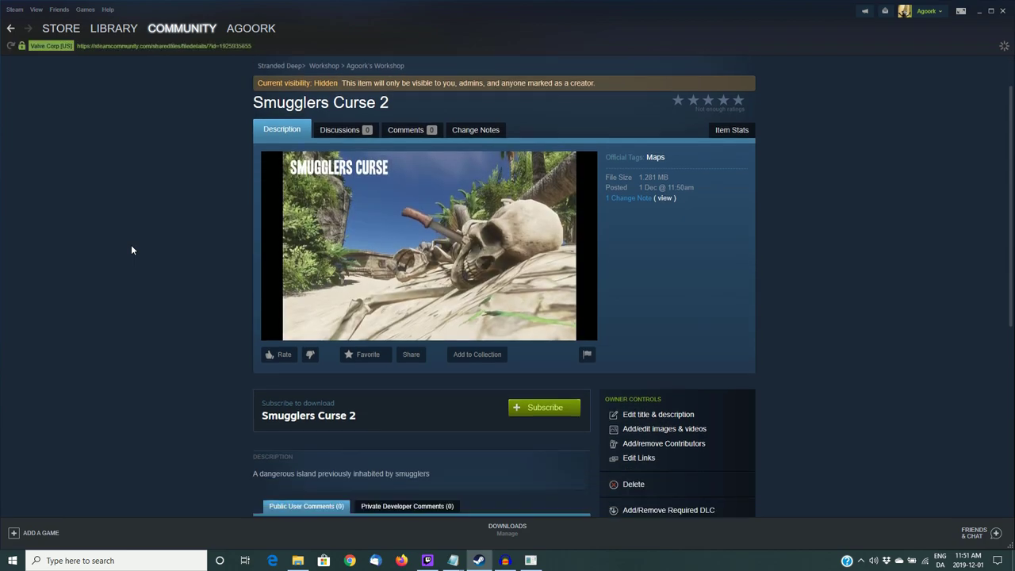
Review the Smugglers Curse 2 page with its visibility notice and owner controls, and open its title and description for editing.
{"action": "scroll", "coordinate": [131, 247], "scroll_direction": "down", "scroll_amount": 6}
{"action": "scroll", "coordinate": [135, 241], "scroll_direction": "up", "scroll_amount": 6}
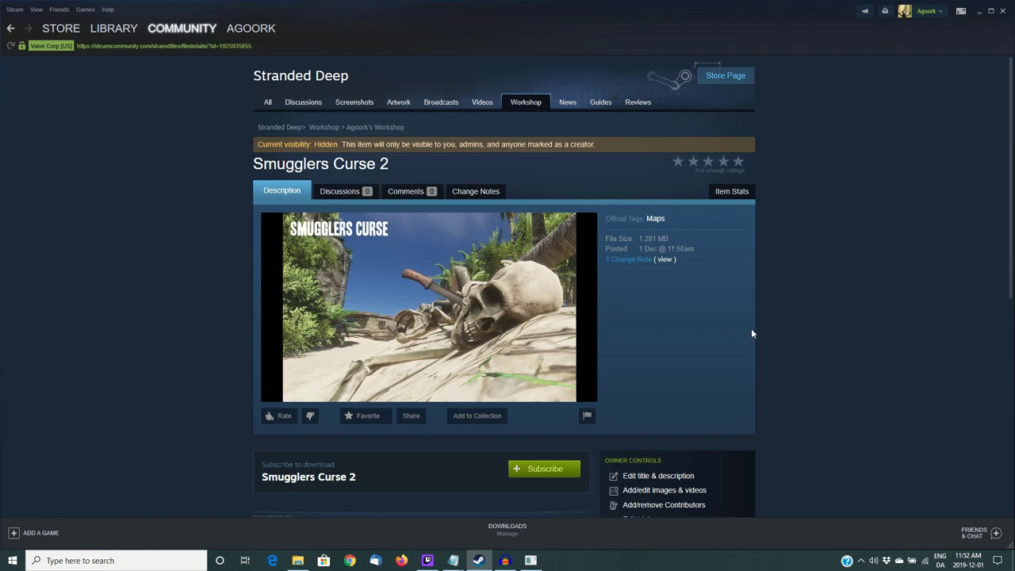
{"action": "scroll", "coordinate": [753, 334], "scroll_direction": "down", "scroll_amount": 4}
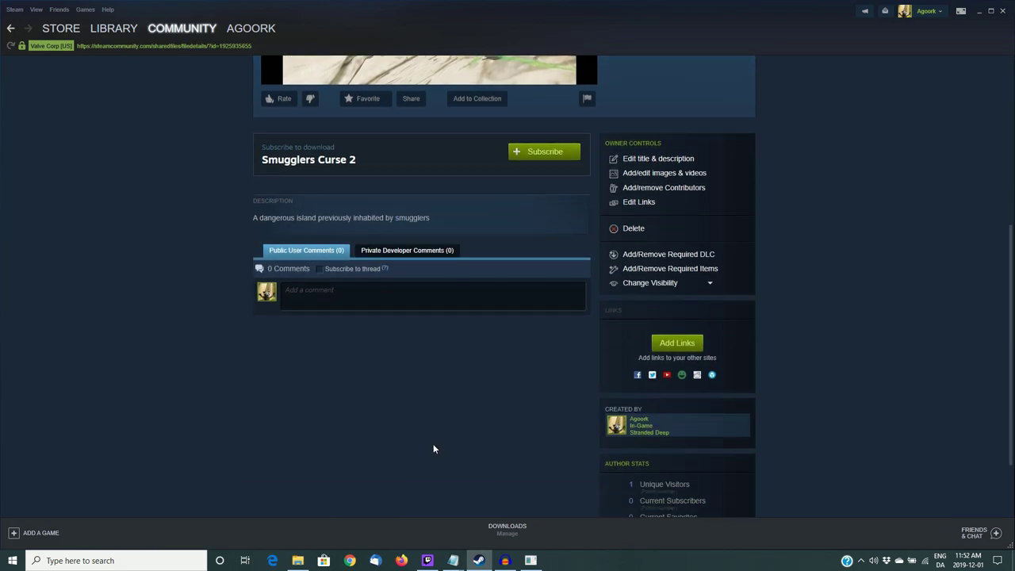
{"action": "scroll", "coordinate": [433, 443], "scroll_direction": "up", "scroll_amount": 3}
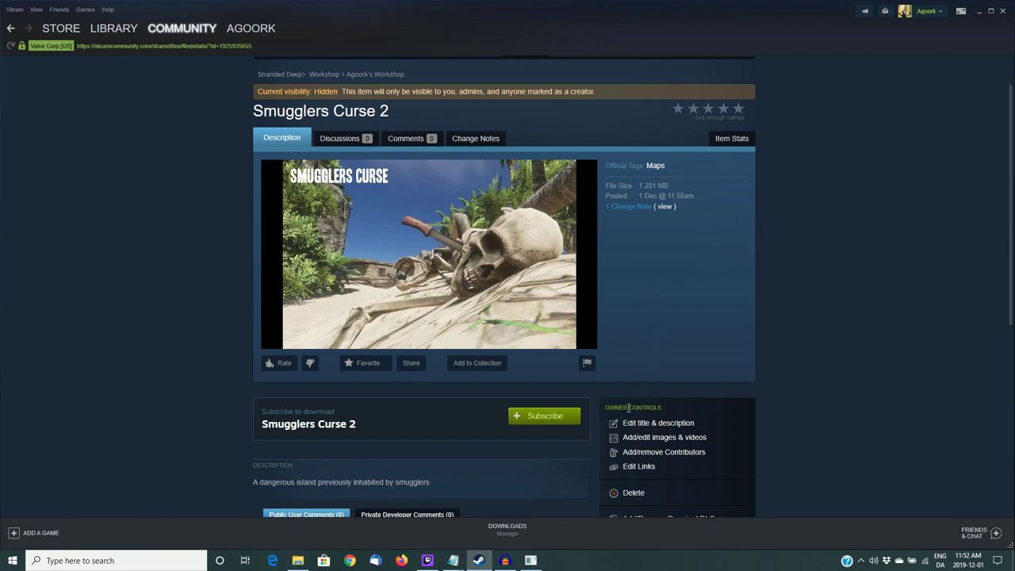
{"action": "scroll", "coordinate": [810, 338], "scroll_direction": "down", "scroll_amount": 1}
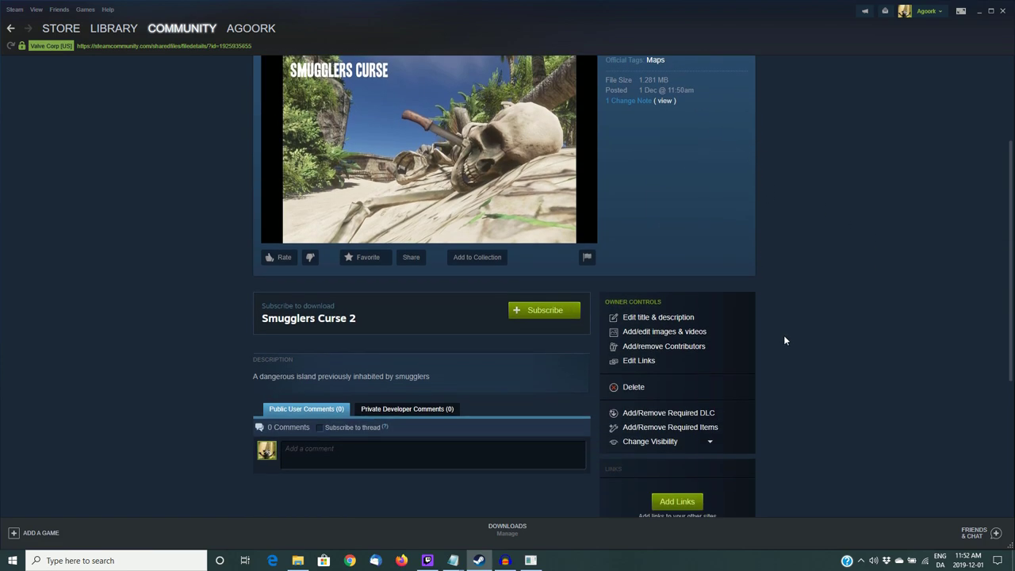
{"action": "left_click", "coordinate": [660, 318]}
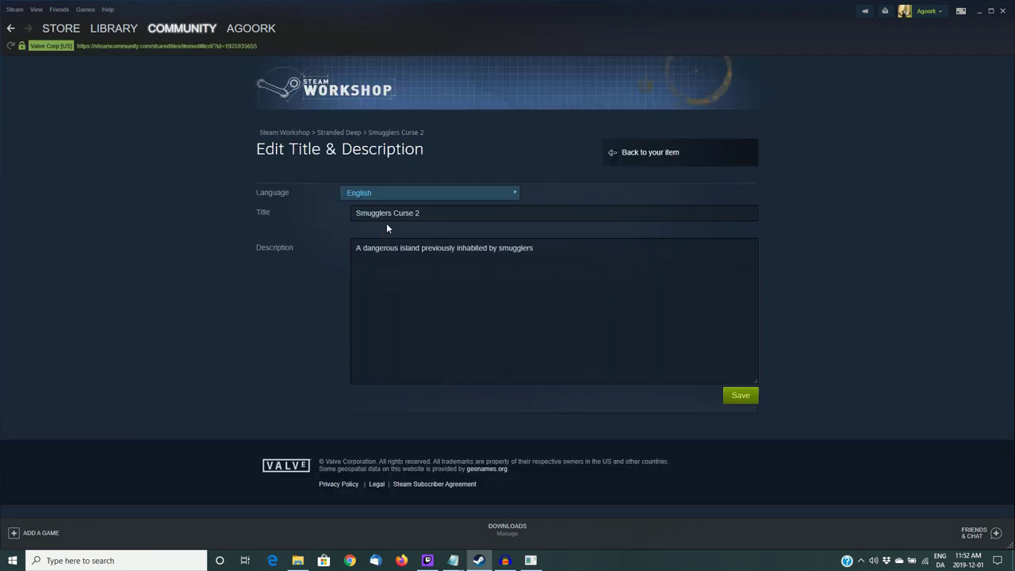
Rename the item Smugglers Curse Extreme, append "..... blah blah blah" to its description, and save the changes.
{"action": "double_click", "coordinate": [417, 213]}
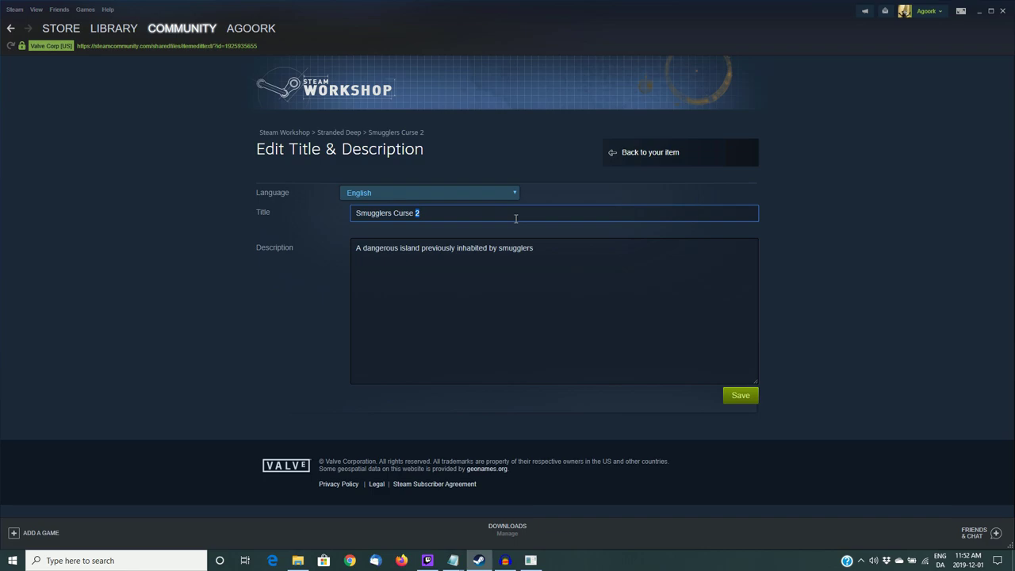
{"action": "type", "text": "Extreme"}
{"action": "left_click", "coordinate": [553, 247]}
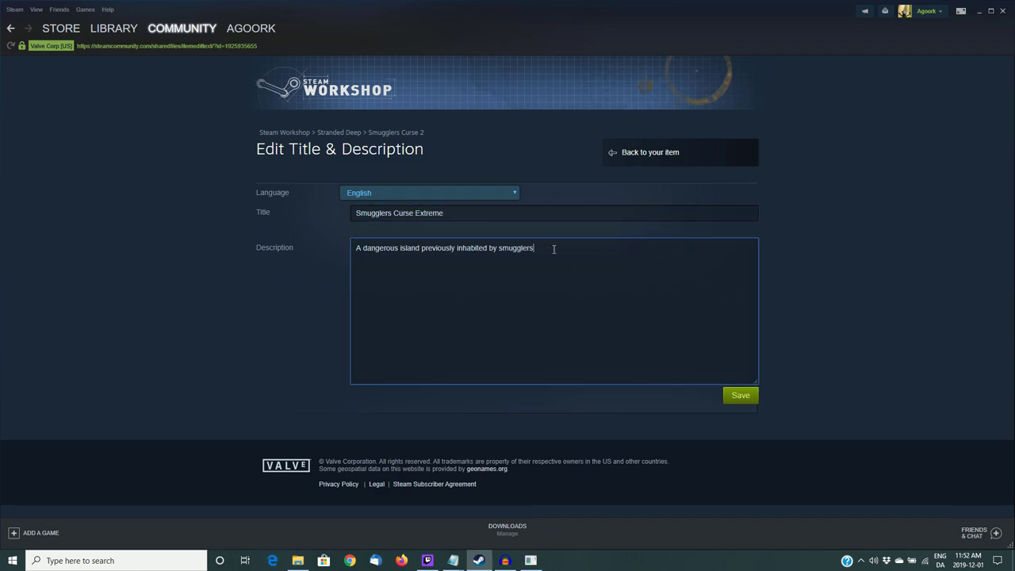
{"action": "type", "text": "..... blah blah blah"}
{"action": "left_click", "coordinate": [739, 395]}
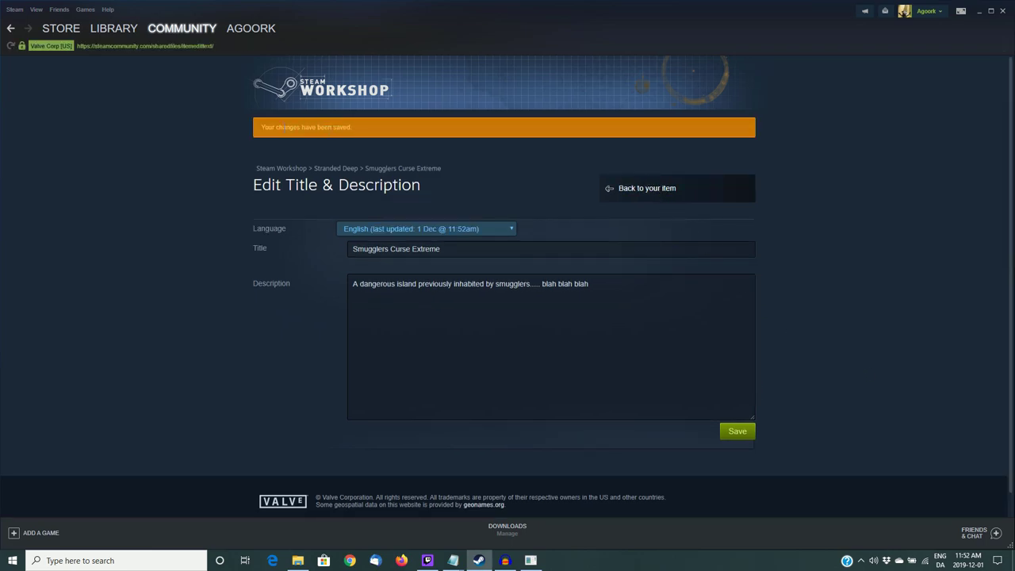
Return to the item page and check the updated title and description.
{"action": "left_click", "coordinate": [655, 193]}
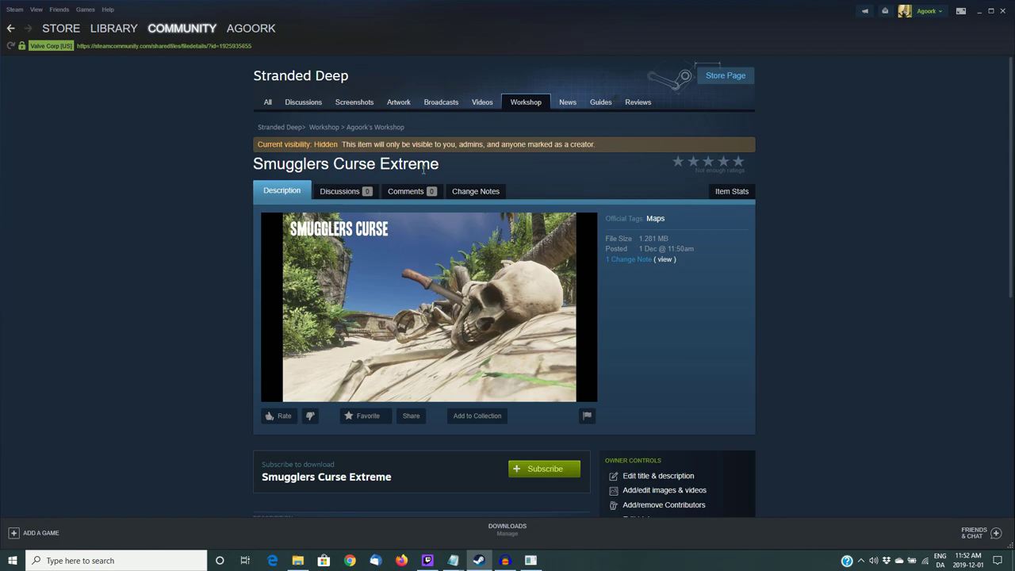
{"action": "scroll", "coordinate": [478, 313], "scroll_direction": "down", "scroll_amount": 3}
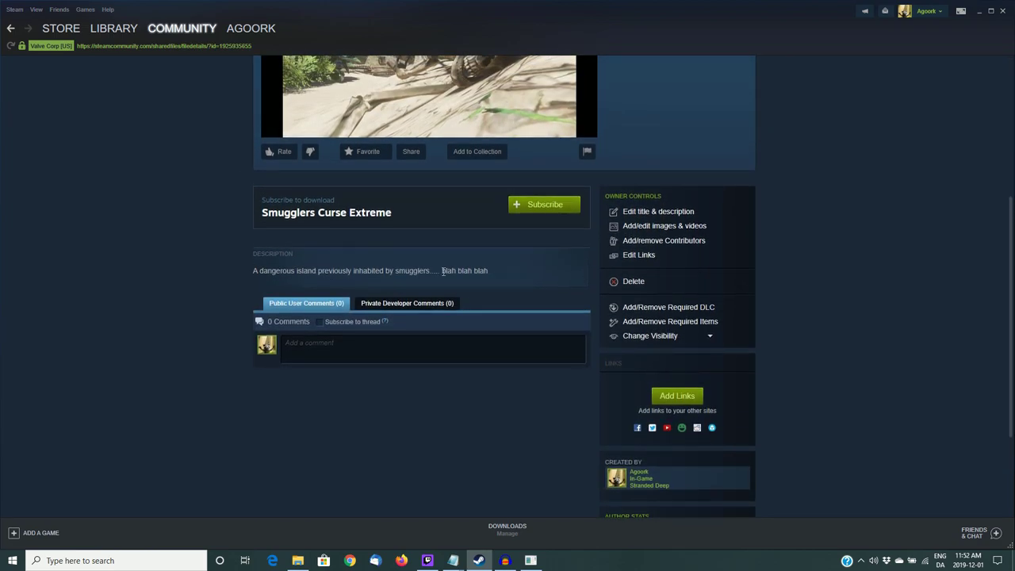
{"action": "left_click_drag", "start_coordinate": [441, 270], "coordinate": [562, 289]}
{"action": "left_click", "coordinate": [875, 282]}
{"action": "scroll", "coordinate": [816, 267], "scroll_direction": "up", "scroll_amount": 3}
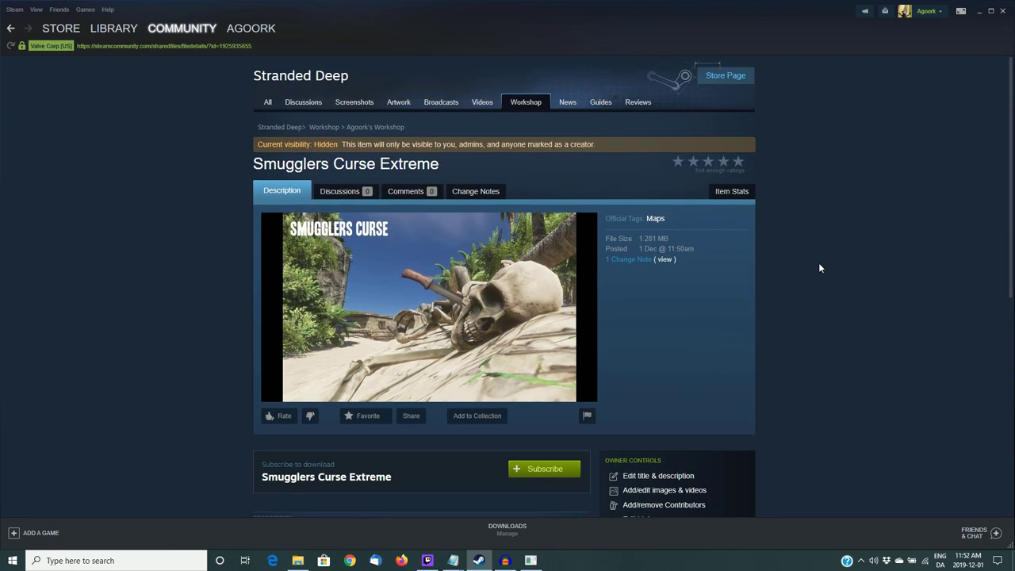
Open the item's images and videos for editing and upload SmugglersCove2 from the StrandedDeep-Maps\SmugglersCurse folder.
{"action": "scroll", "coordinate": [840, 268], "scroll_direction": "down", "scroll_amount": 2}
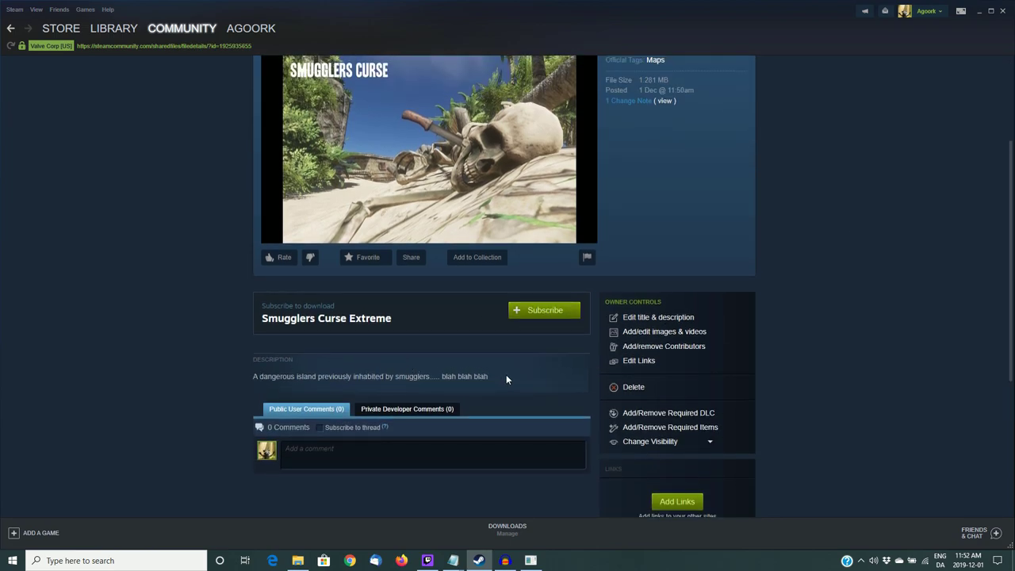
{"action": "left_click", "coordinate": [645, 336]}
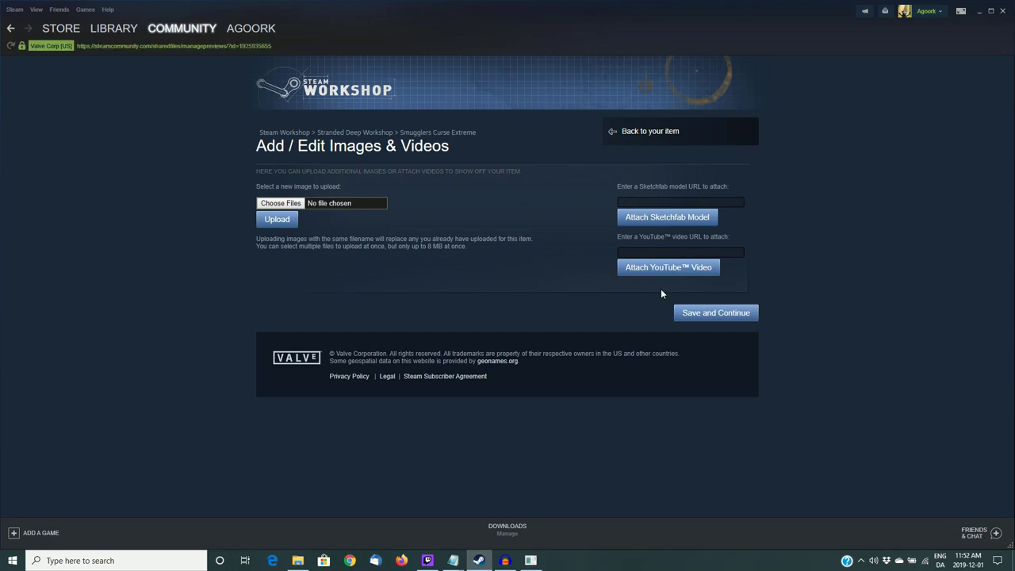
{"action": "left_click", "coordinate": [290, 204]}
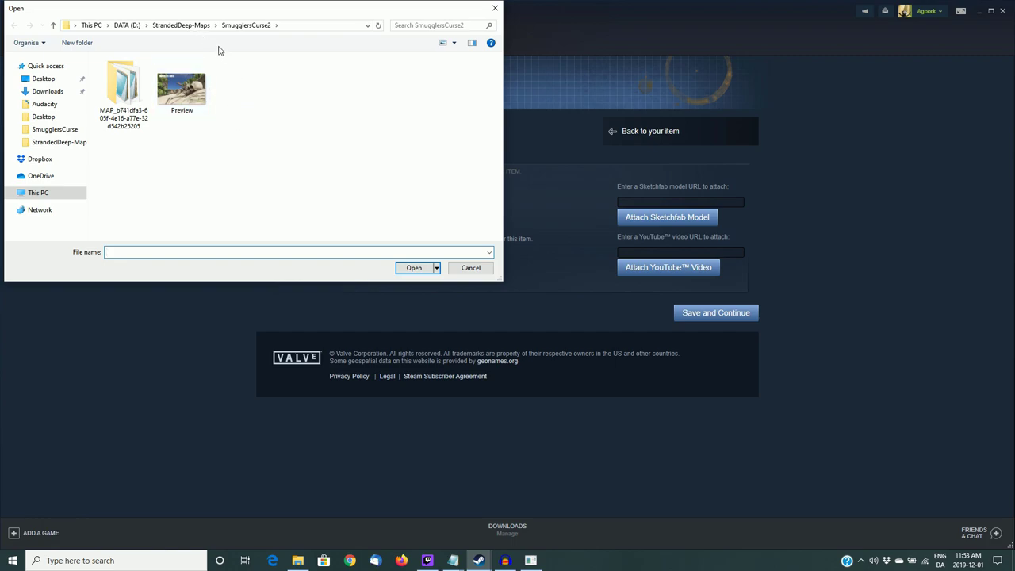
{"action": "left_click", "coordinate": [191, 25]}
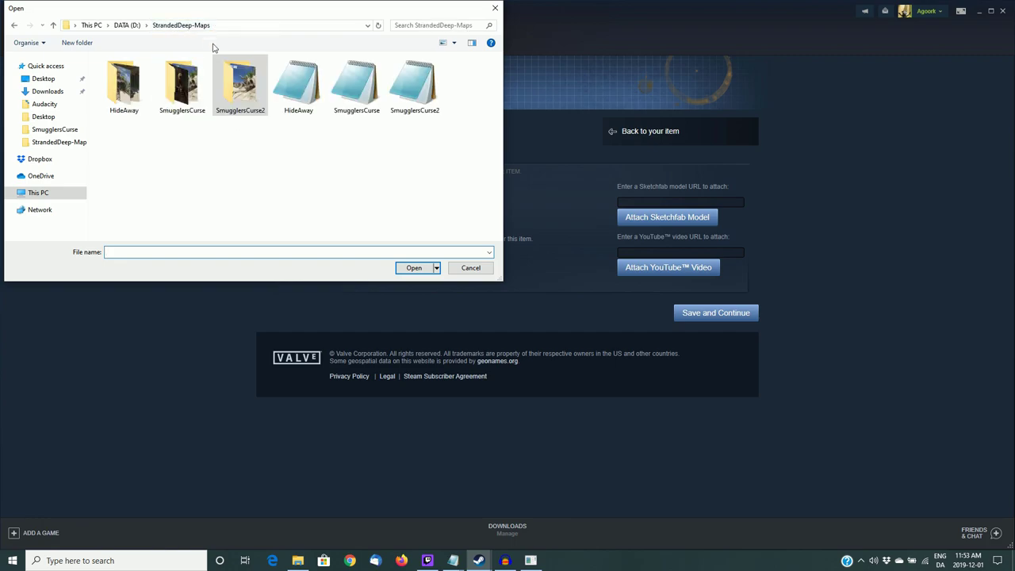
{"action": "double_click", "coordinate": [180, 87]}
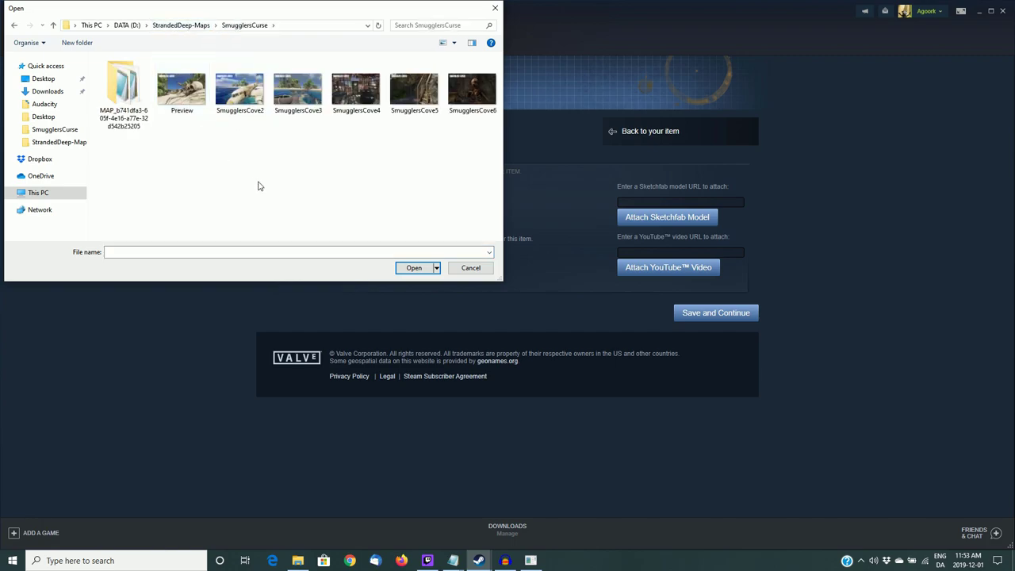
{"action": "left_click", "coordinate": [236, 93]}
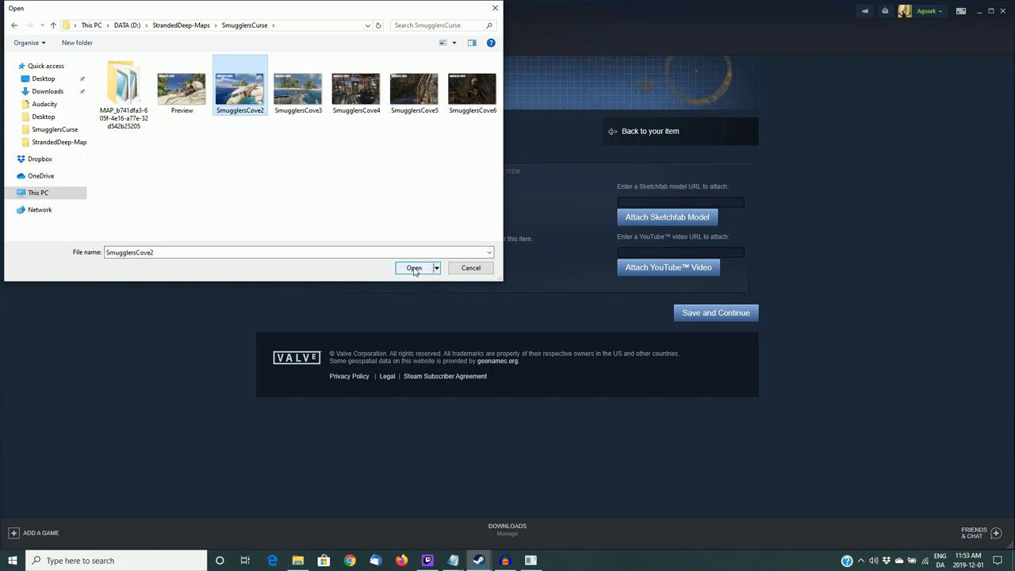
{"action": "left_click", "coordinate": [414, 269]}
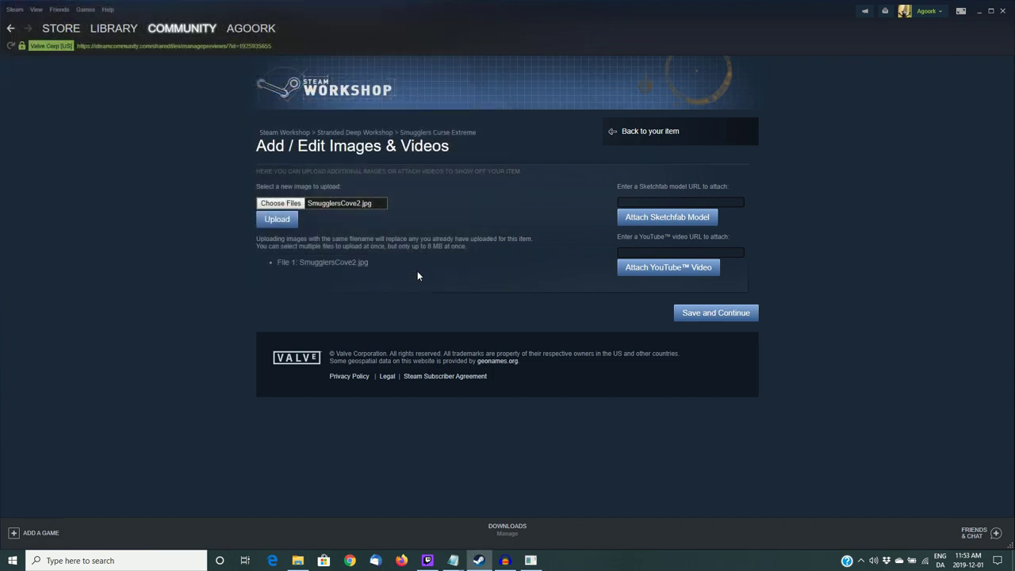
{"action": "left_click", "coordinate": [276, 218]}
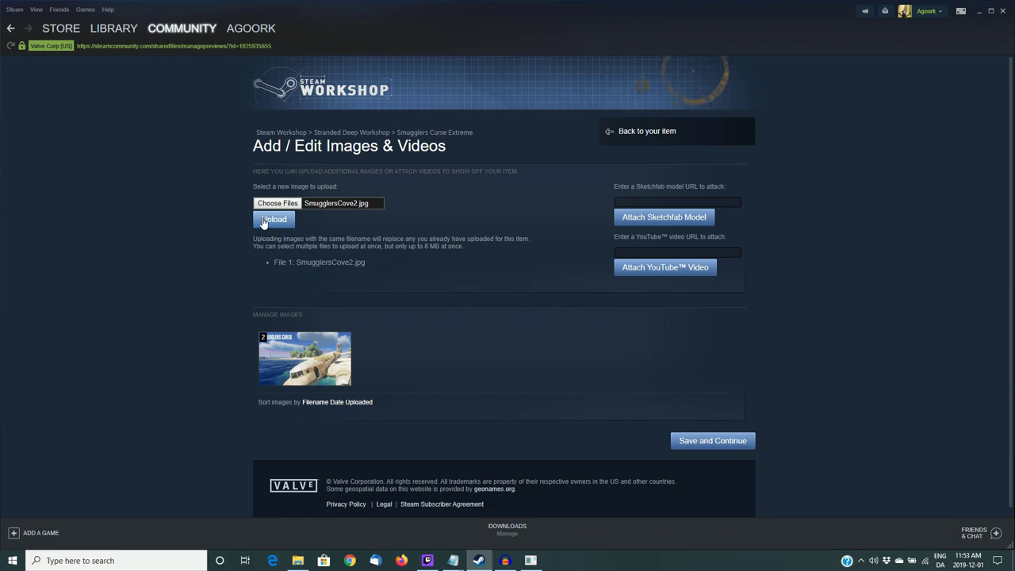
Upload SmugglersCove3 from the SmugglersCurse folder as another image for the item.
{"action": "left_click", "coordinate": [323, 208]}
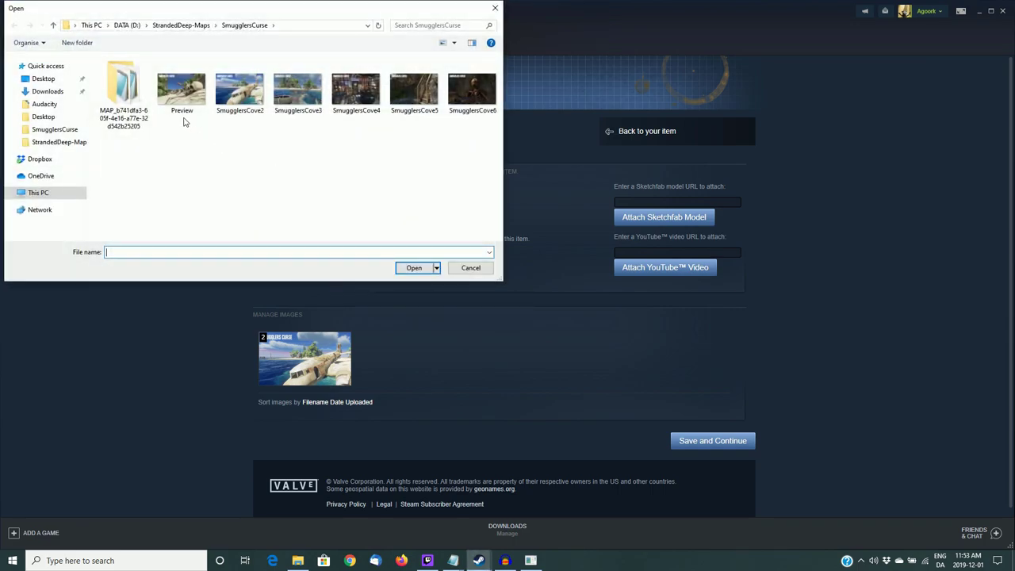
{"action": "left_click", "coordinate": [308, 106]}
{"action": "left_click", "coordinate": [413, 267]}
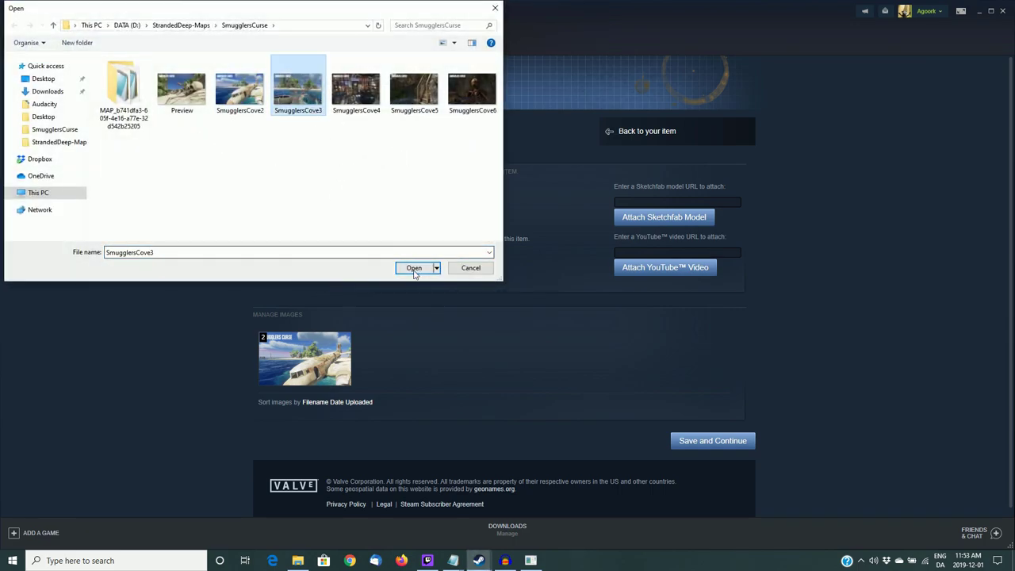
{"action": "left_click", "coordinate": [282, 227]}
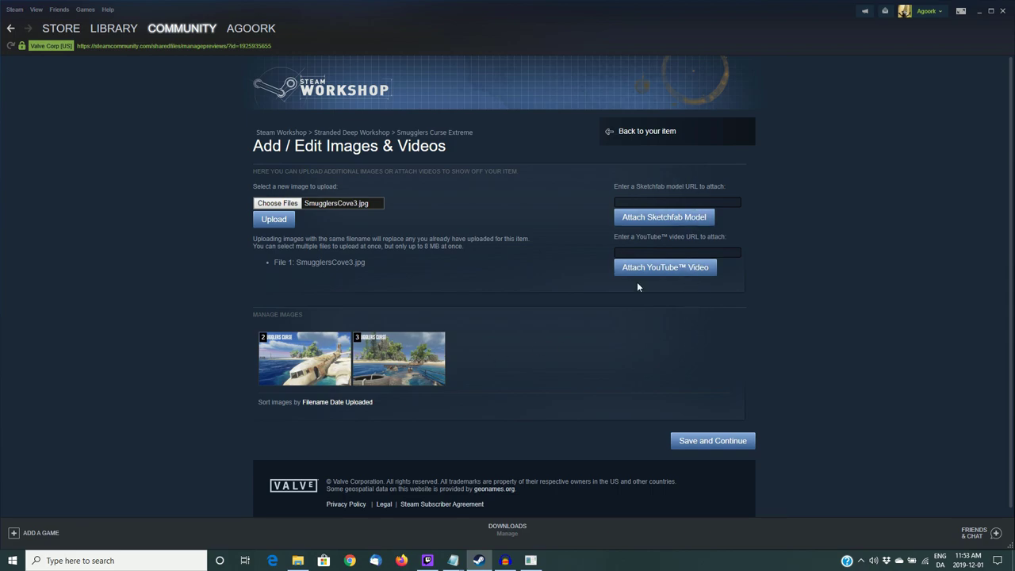
Examine the Sketchfab model and YouTube video URL fields, and go back to the item page.
{"action": "left_click", "coordinate": [622, 200]}
{"action": "left_click", "coordinate": [628, 250]}
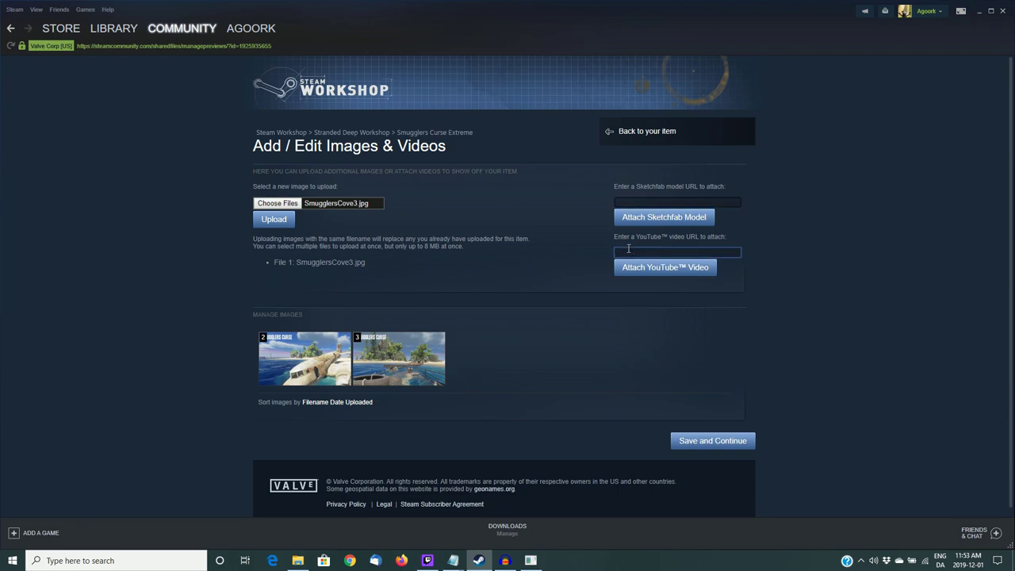
{"action": "left_click", "coordinate": [639, 132]}
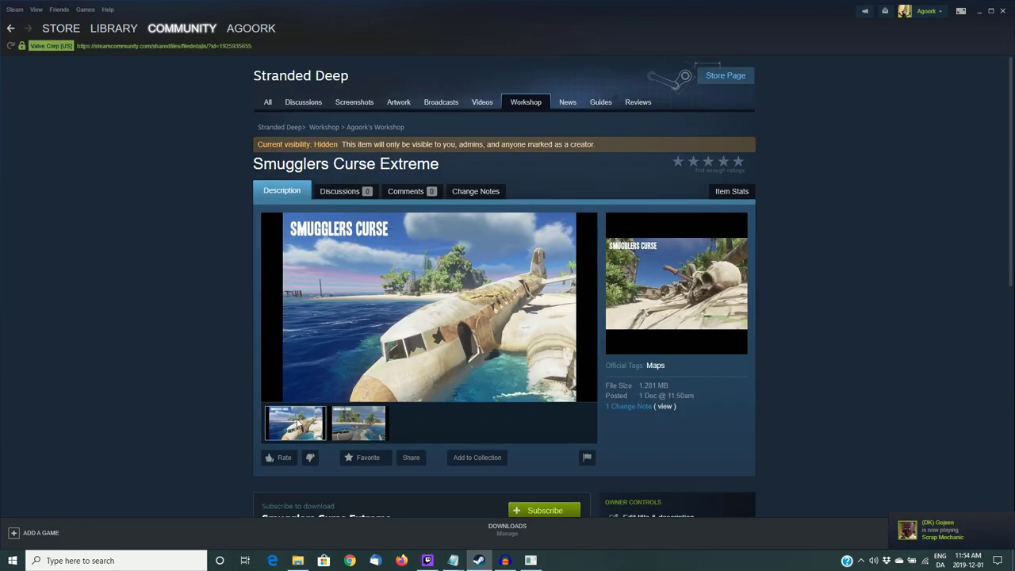
Look over the external sites offered in the item's link editor and close it without adding any.
{"action": "scroll", "coordinate": [855, 343], "scroll_direction": "down", "scroll_amount": 4}
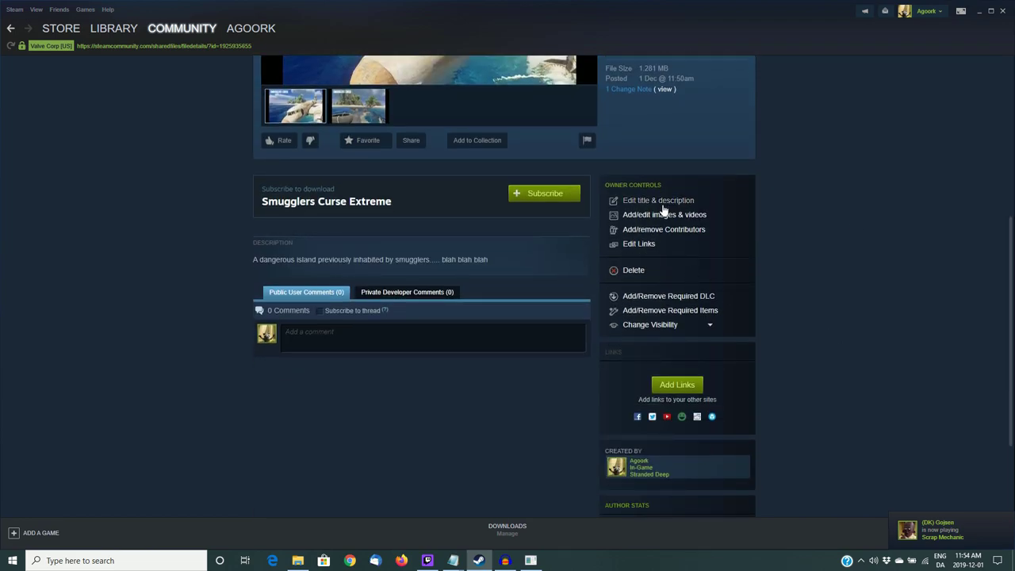
{"action": "left_click", "coordinate": [639, 243]}
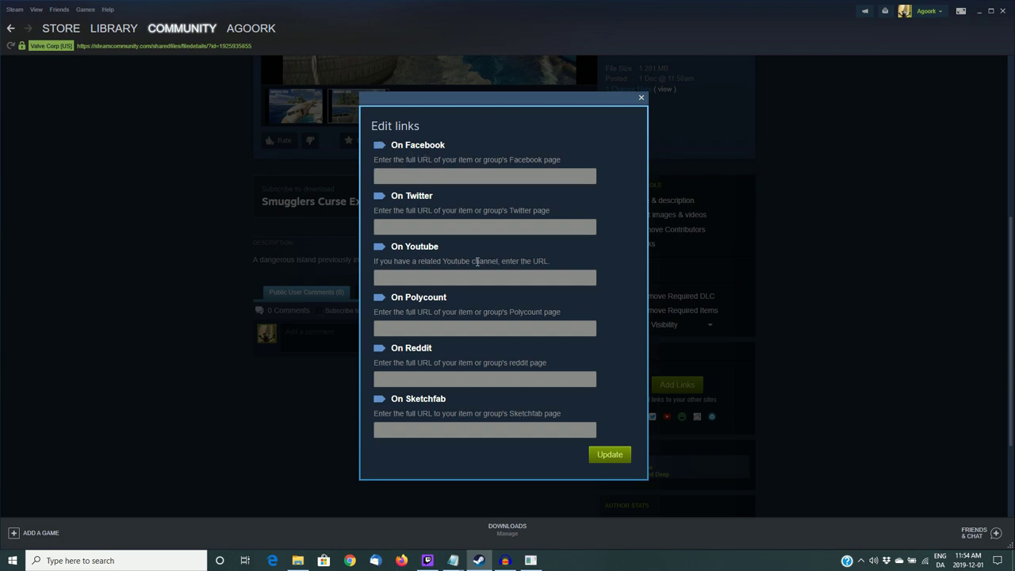
{"action": "left_click", "coordinate": [642, 97]}
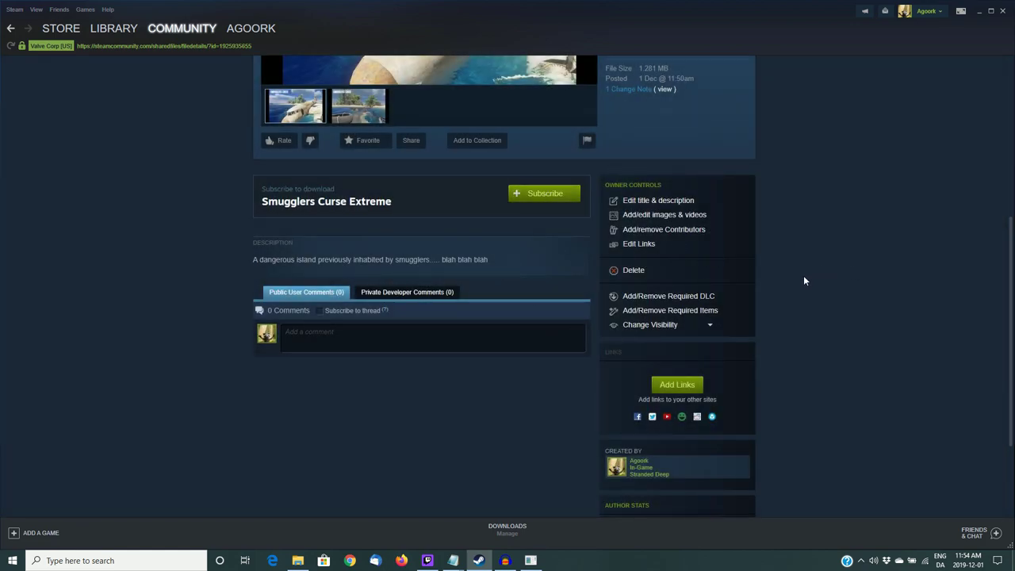
View the item's comments and change notes, and edit the 1 Dec change note to read "Version 14", saving it.
{"action": "scroll", "coordinate": [428, 341], "scroll_direction": "up", "scroll_amount": 3}
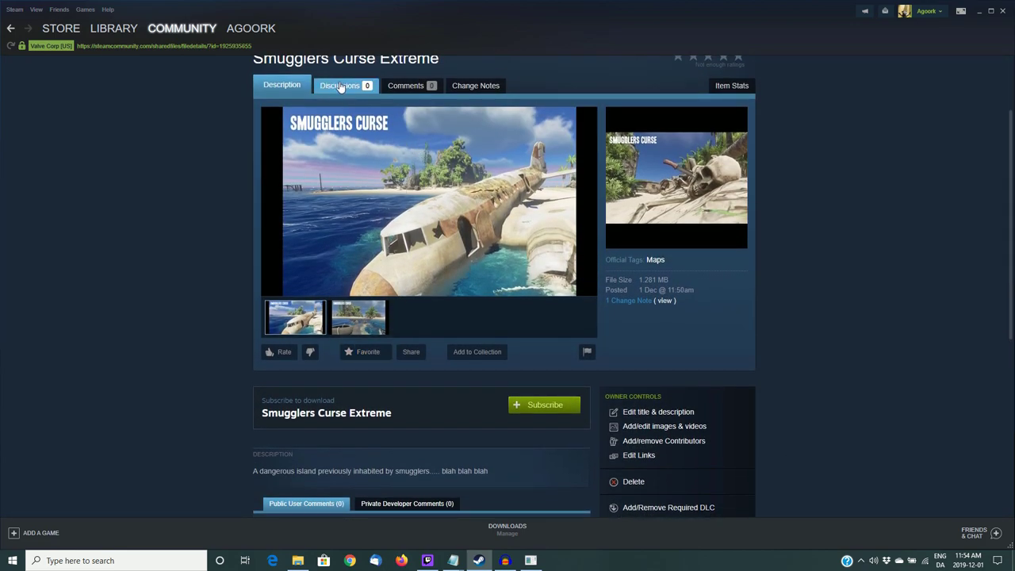
{"action": "left_click", "coordinate": [405, 86]}
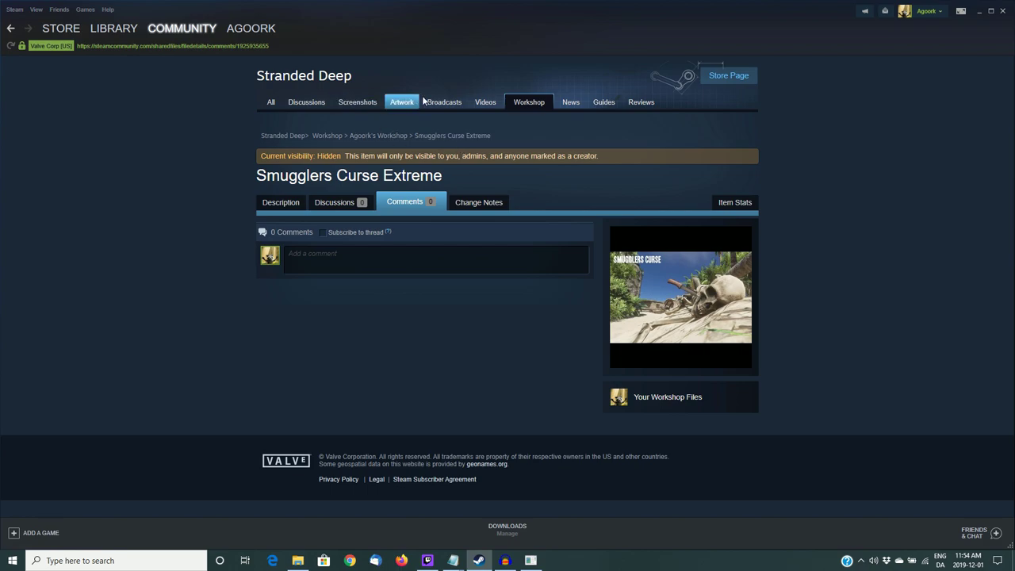
{"action": "left_click", "coordinate": [470, 202]}
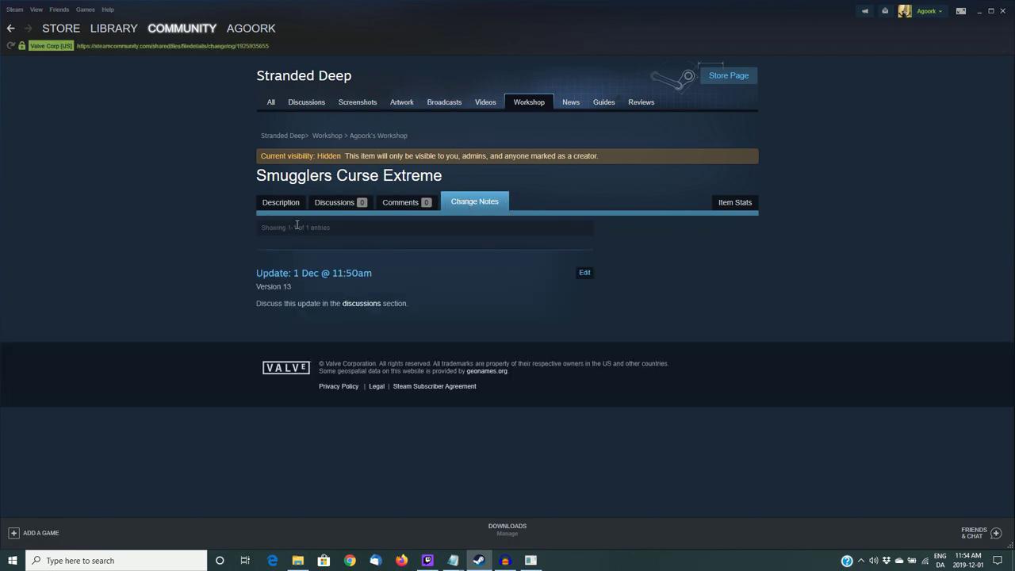
{"action": "left_click_drag", "start_coordinate": [262, 285], "coordinate": [292, 287]}
{"action": "left_click", "coordinate": [584, 273]}
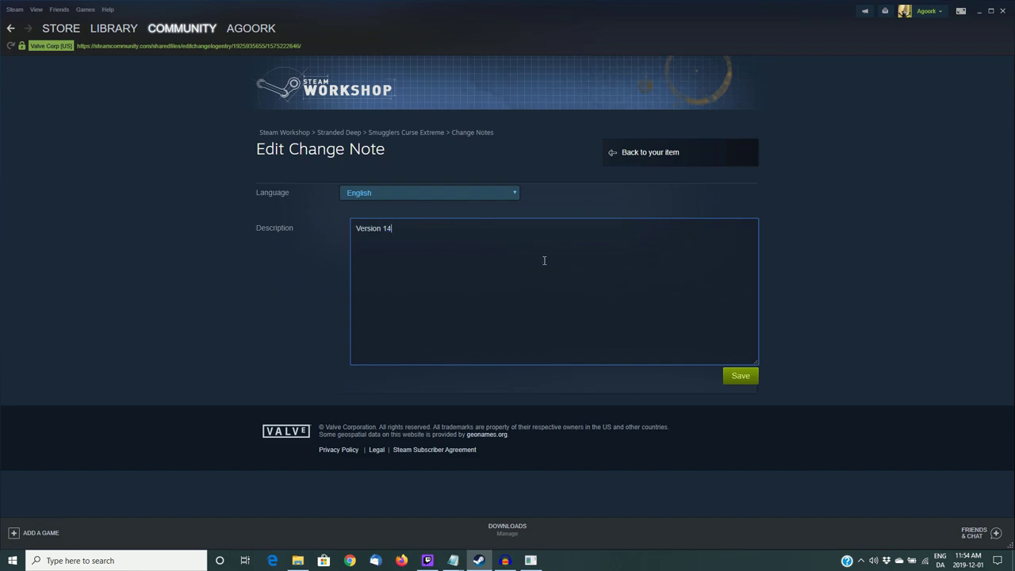
{"action": "left_click", "coordinate": [741, 377]}
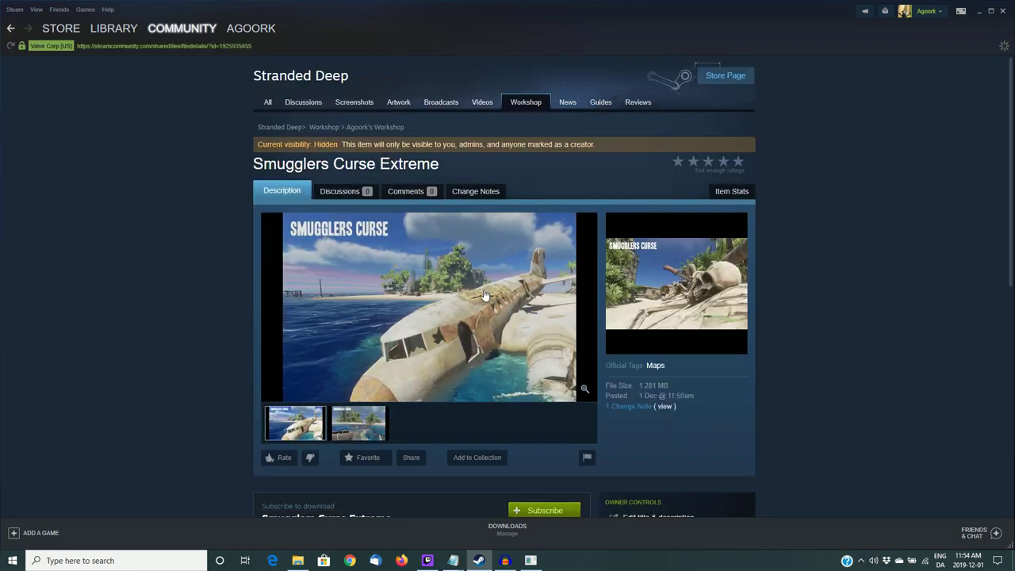
Check the edited change note and the discussions page, and return to the item's description.
{"action": "left_click", "coordinate": [474, 201]}
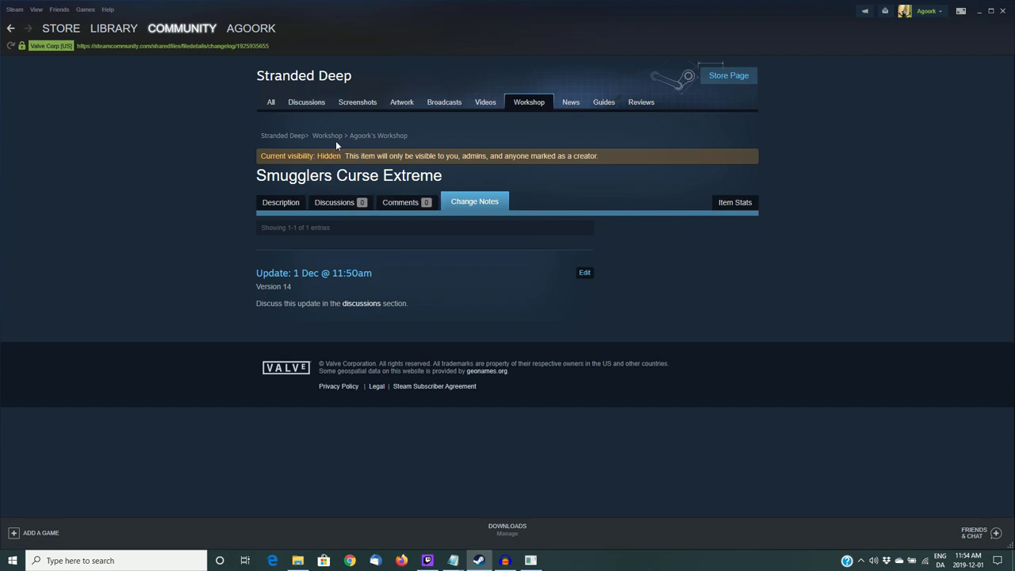
{"action": "left_click", "coordinate": [335, 202]}
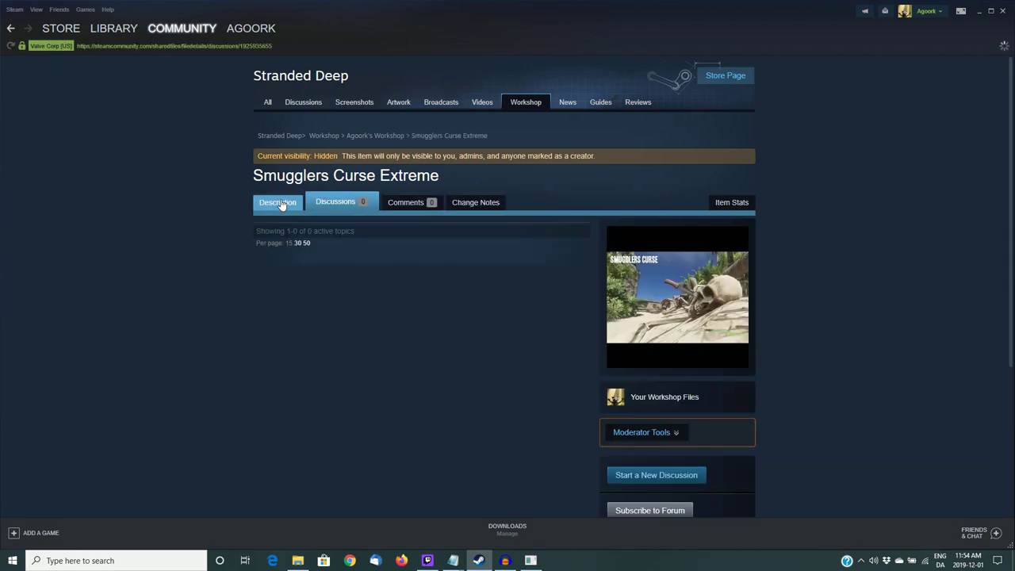
{"action": "left_click", "coordinate": [279, 203]}
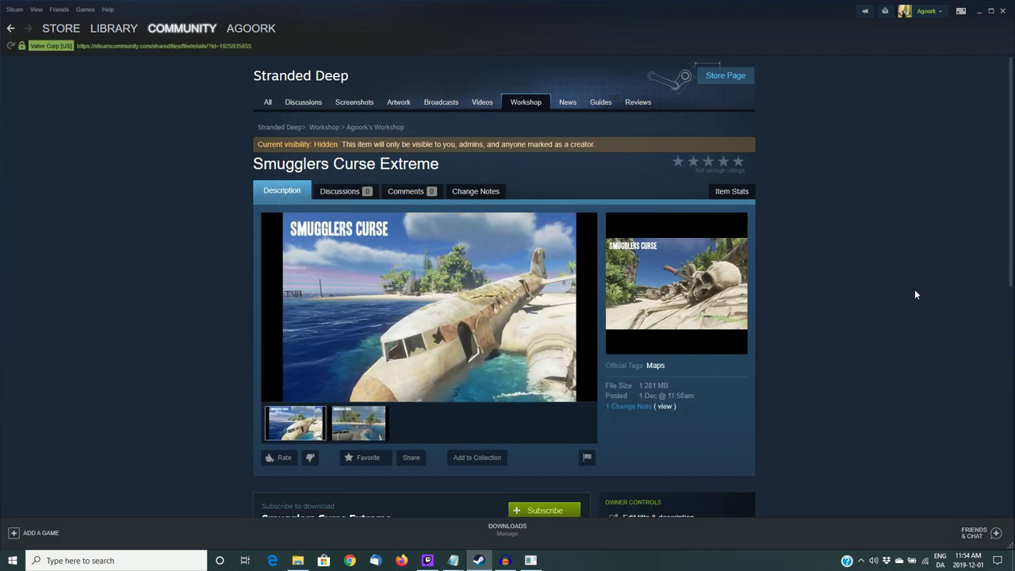
Look over the item's description page and its owner controls, and check the available visibility options without changing the setting.
{"action": "scroll", "coordinate": [915, 290], "scroll_direction": "down", "scroll_amount": 3}
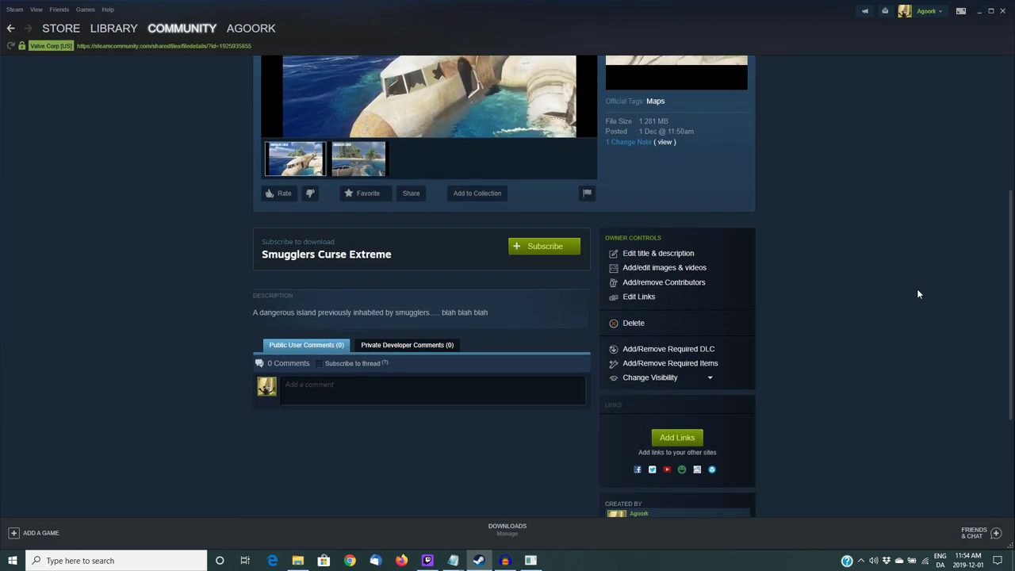
{"action": "scroll", "coordinate": [917, 290], "scroll_direction": "up", "scroll_amount": 2}
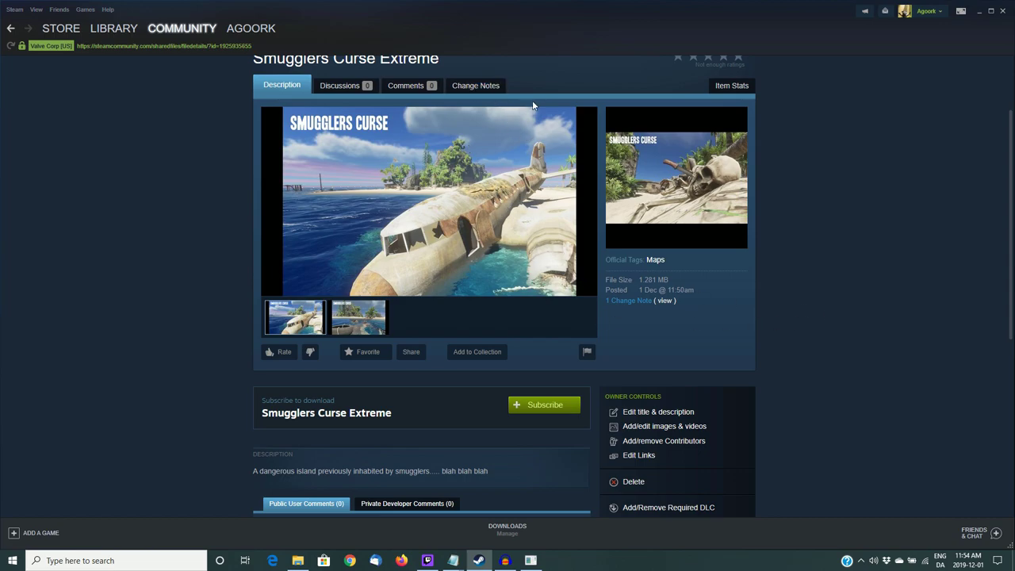
{"action": "scroll", "coordinate": [992, 300], "scroll_direction": "up", "scroll_amount": 2}
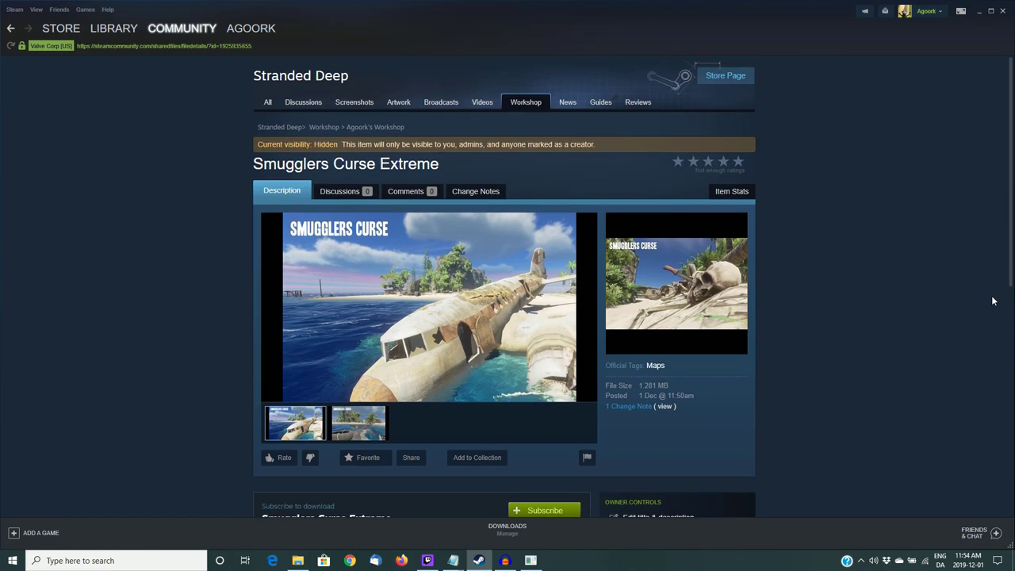
{"action": "scroll", "coordinate": [992, 299], "scroll_direction": "down", "scroll_amount": 4}
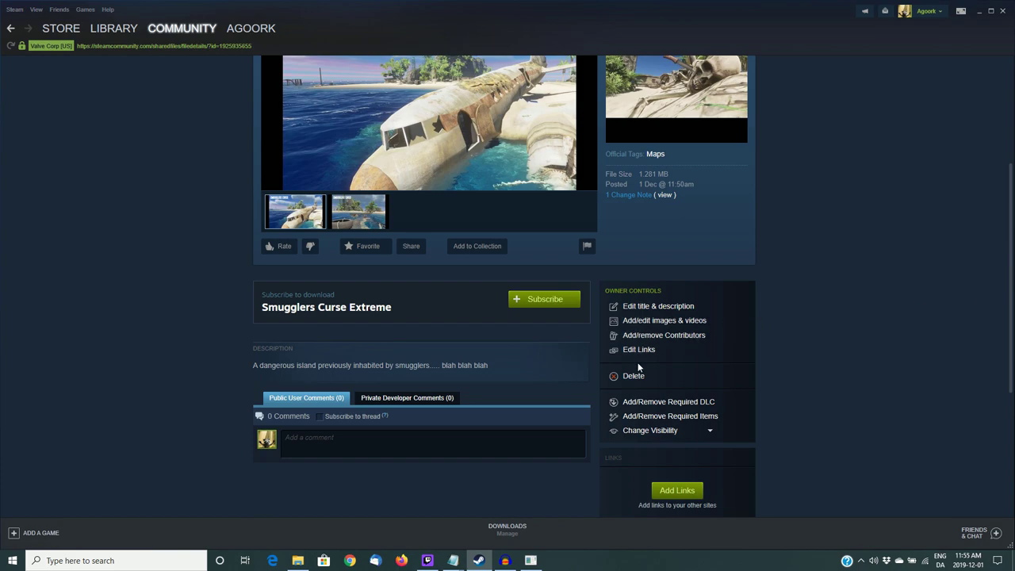
{"action": "scroll", "coordinate": [792, 420], "scroll_direction": "down", "scroll_amount": 2}
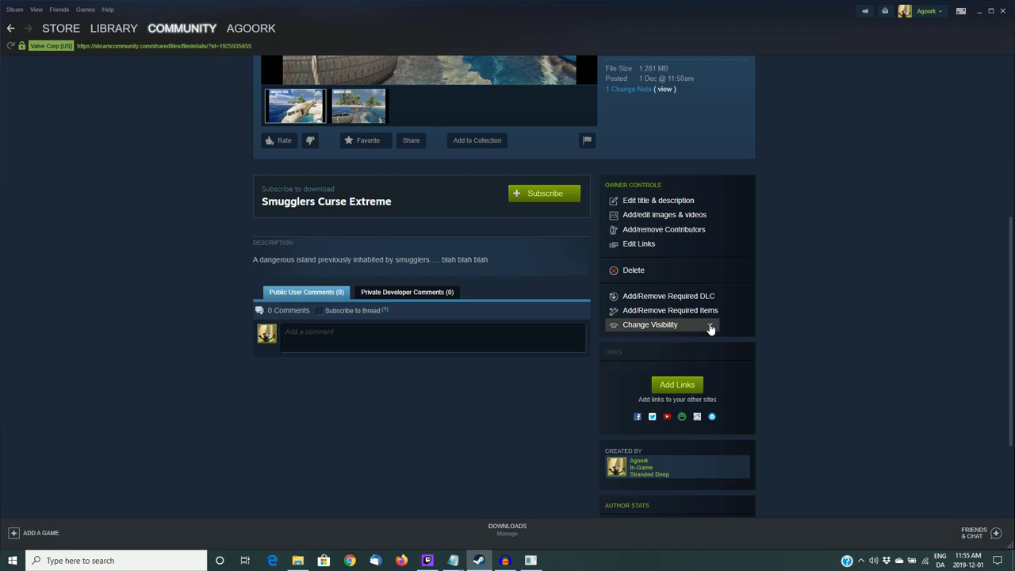
{"action": "left_click", "coordinate": [710, 325]}
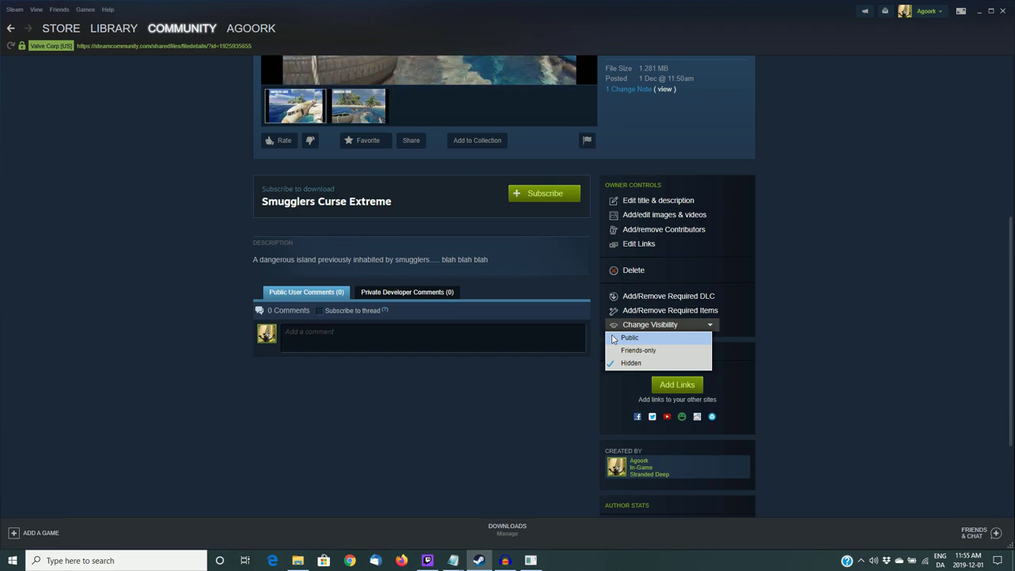
{"action": "left_click", "coordinate": [545, 382]}
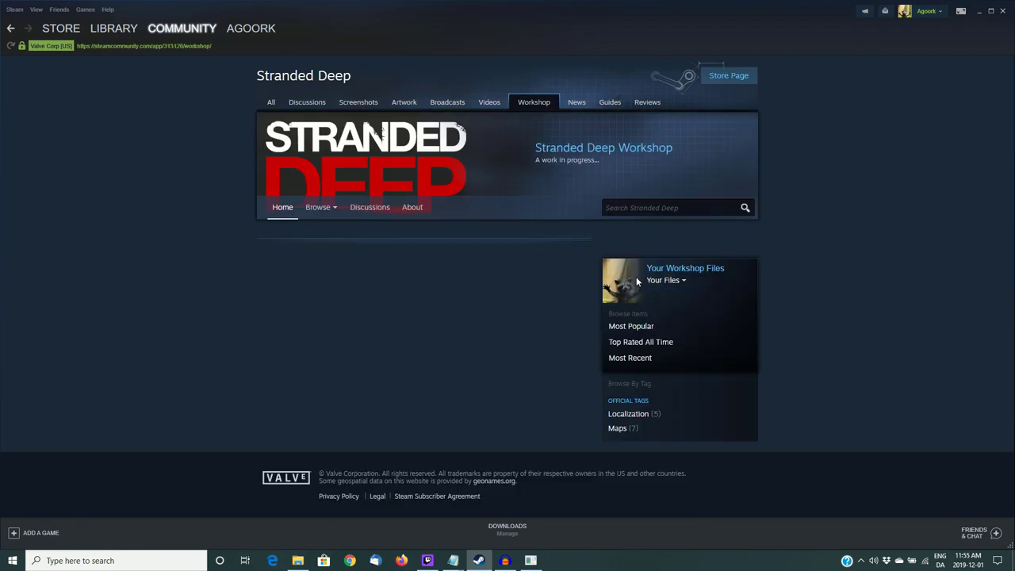
Browse all items in the Stranded Deep Workshop and look through the published maps and localizations.
{"action": "left_click", "coordinate": [319, 207]}
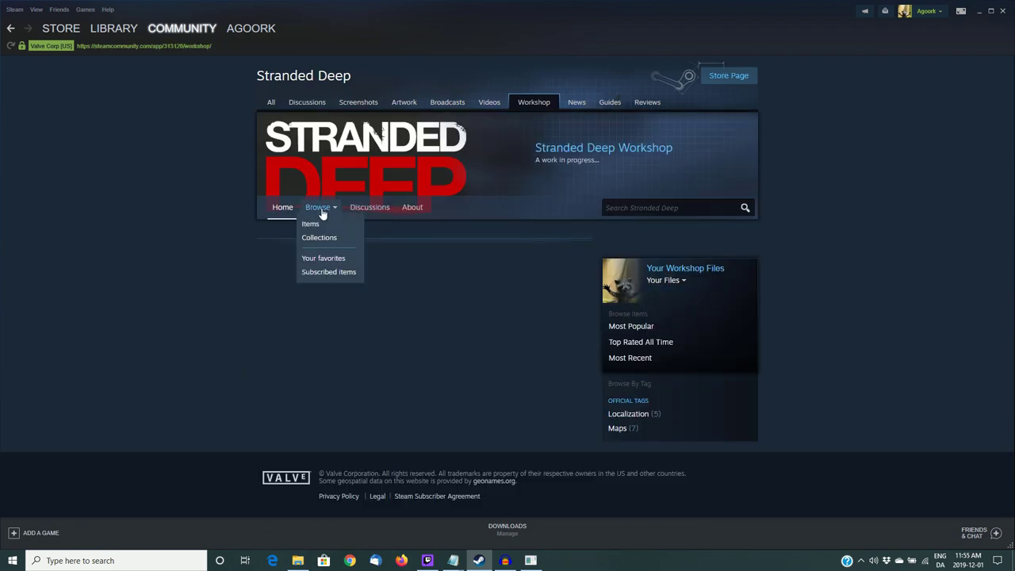
{"action": "left_click", "coordinate": [310, 225]}
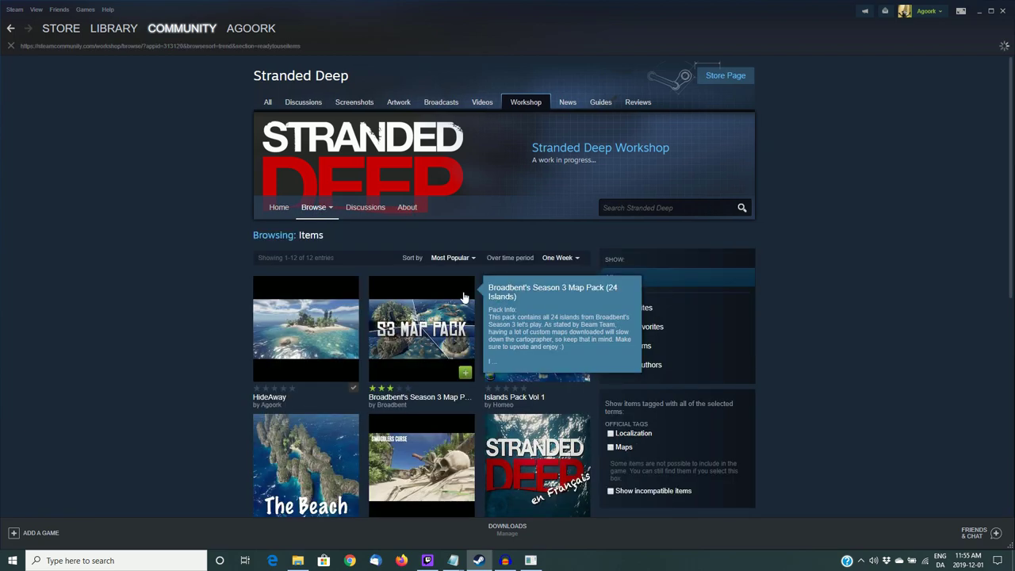
{"action": "scroll", "coordinate": [444, 250], "scroll_direction": "down", "scroll_amount": 5}
{"action": "scroll", "coordinate": [444, 251], "scroll_direction": "up", "scroll_amount": 2}
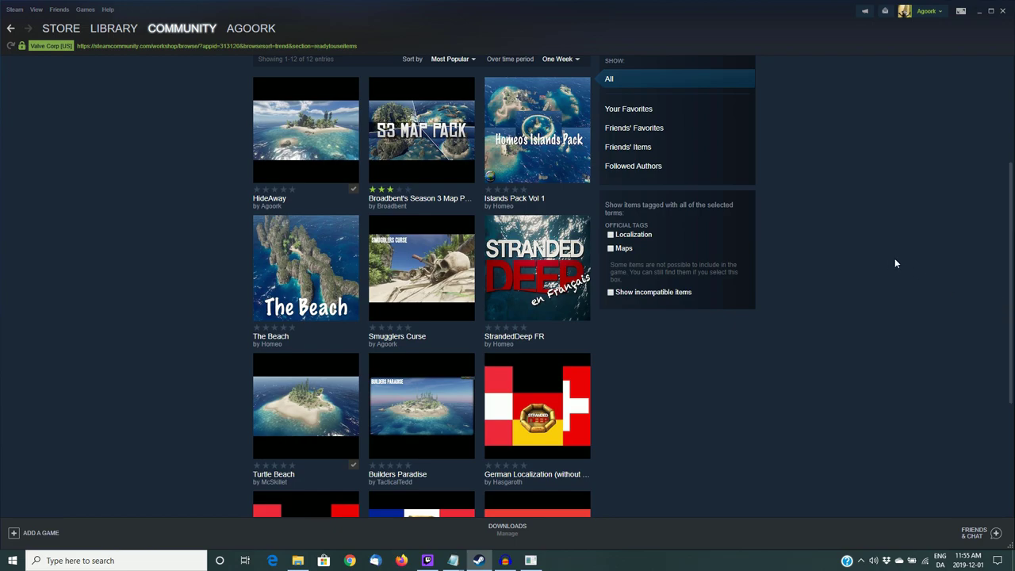
{"action": "scroll", "coordinate": [864, 316], "scroll_direction": "up", "scroll_amount": 3}
{"action": "scroll", "coordinate": [863, 317], "scroll_direction": "down", "scroll_amount": 2}
{"action": "scroll", "coordinate": [935, 301], "scroll_direction": "up", "scroll_amount": 1}
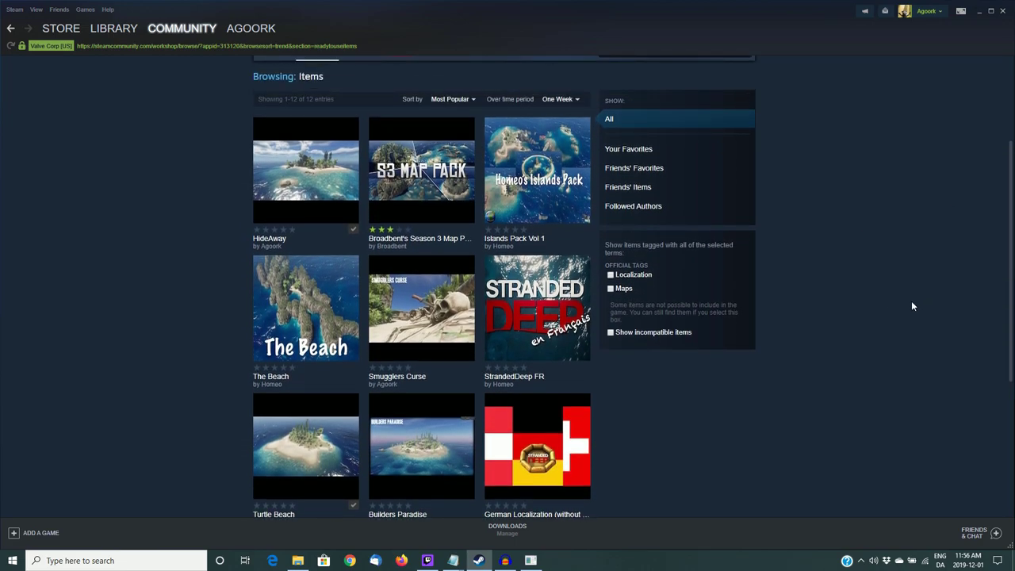
{"action": "scroll", "coordinate": [894, 310], "scroll_direction": "up", "scroll_amount": 2}
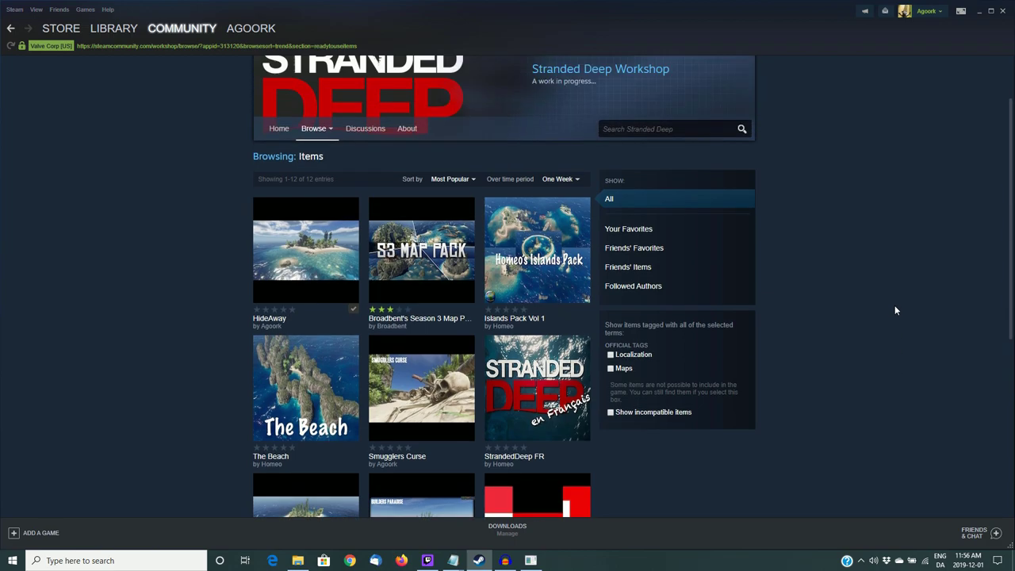
Switch to the SmugglersCurse2 file in Notepad and compare its double backslashes with the single ones in the workshop tool's upload_item command.
{"action": "mouse_move", "coordinate": [452, 558]}
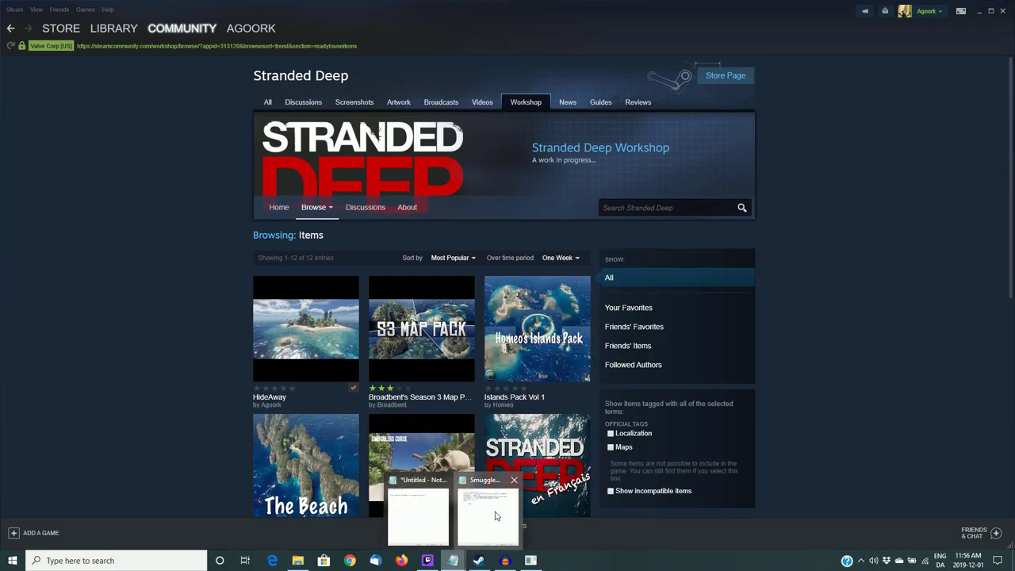
{"action": "left_click", "coordinate": [485, 515]}
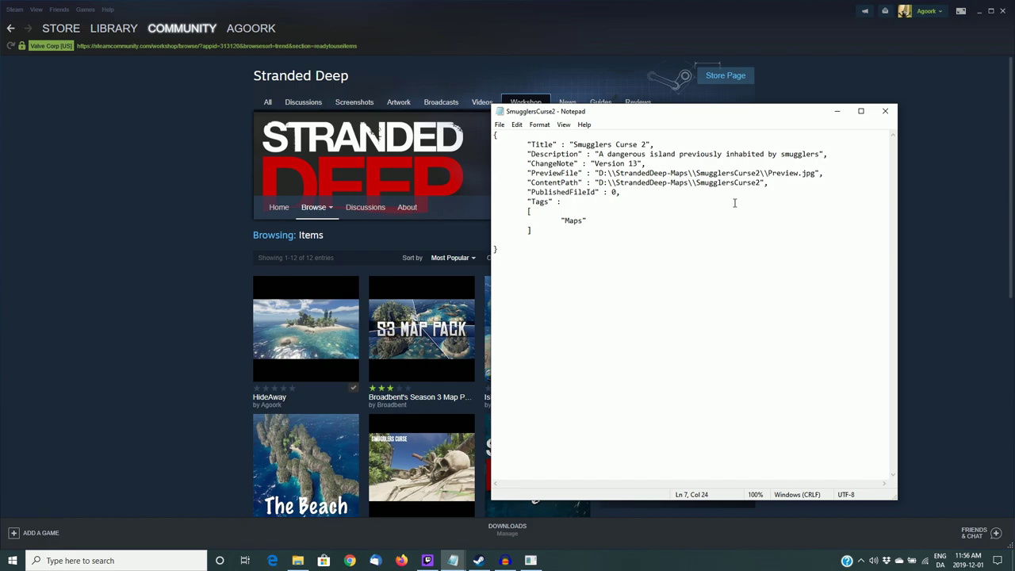
{"action": "left_click_drag", "start_coordinate": [608, 173], "coordinate": [615, 173]}
{"action": "left_click", "coordinate": [530, 560]}
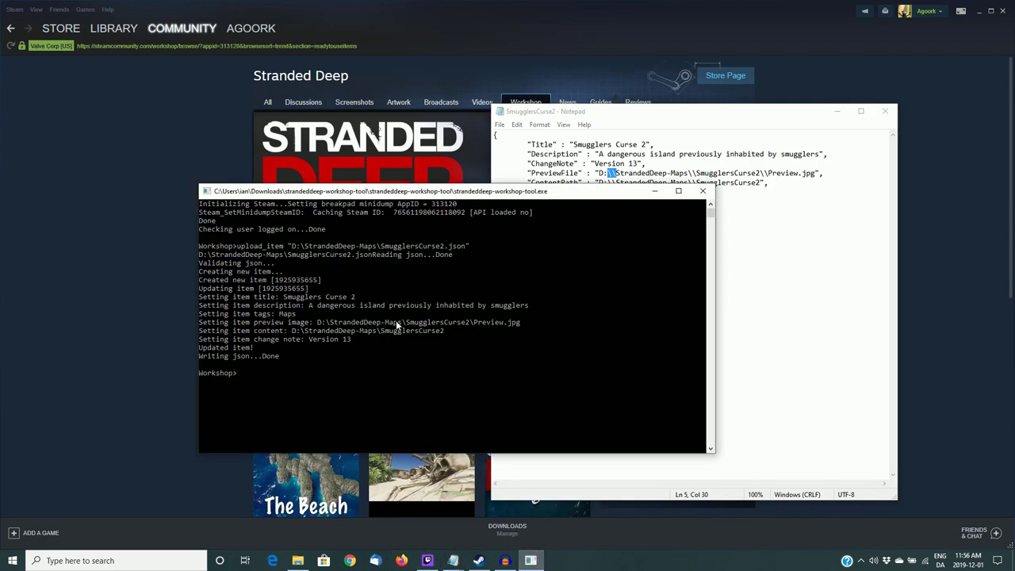
{"action": "left_click", "coordinate": [301, 247]}
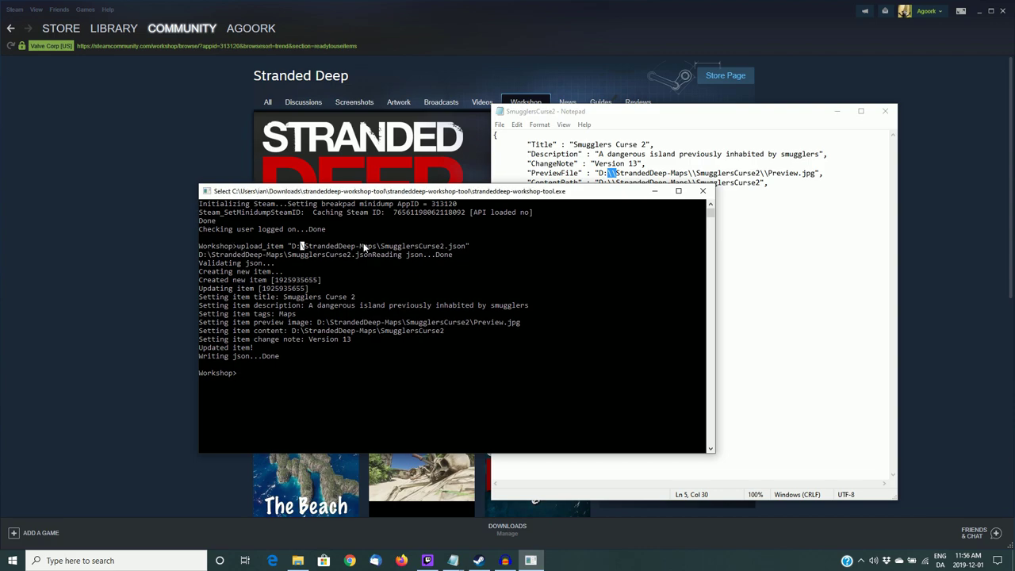
Examine the PreviewFile entry in the SmugglersCurse2 file, checking the Preview.jpg file name and its full path.
{"action": "left_click", "coordinate": [779, 246]}
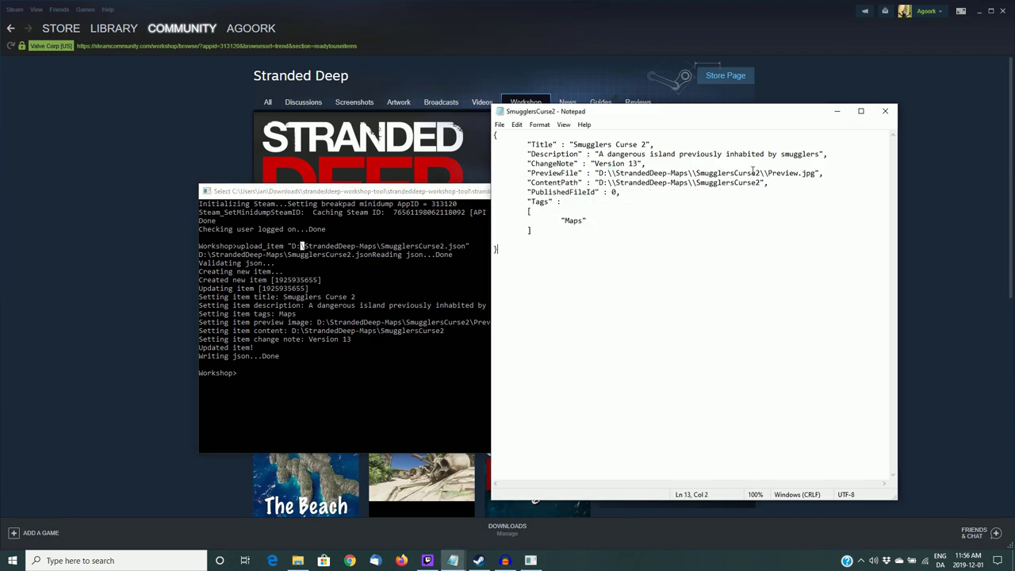
{"action": "left_click_drag", "start_coordinate": [767, 174], "coordinate": [817, 174]}
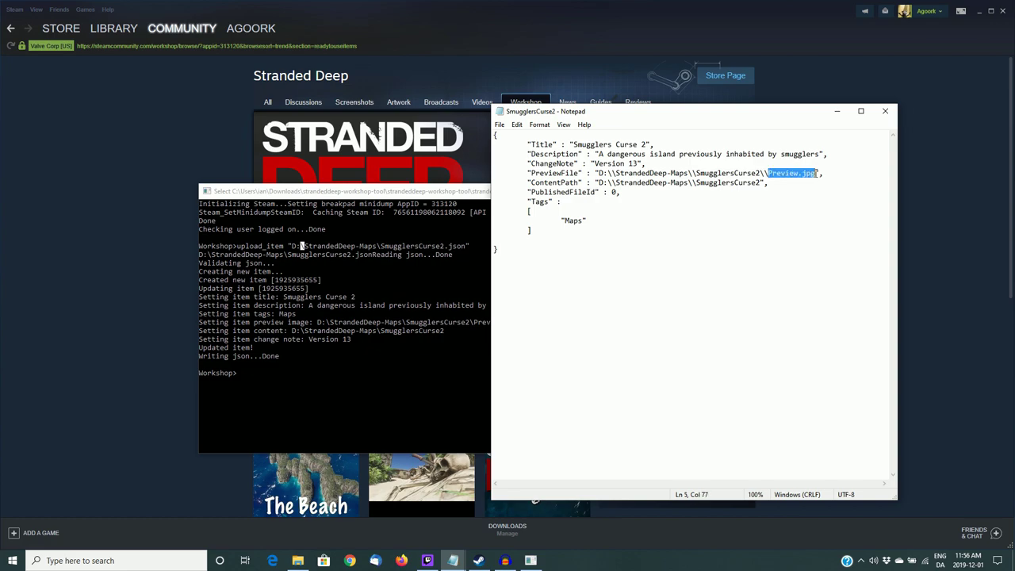
{"action": "left_click", "coordinate": [745, 291]}
{"action": "left_click_drag", "start_coordinate": [599, 173], "coordinate": [815, 174]}
{"action": "left_click", "coordinate": [705, 305]}
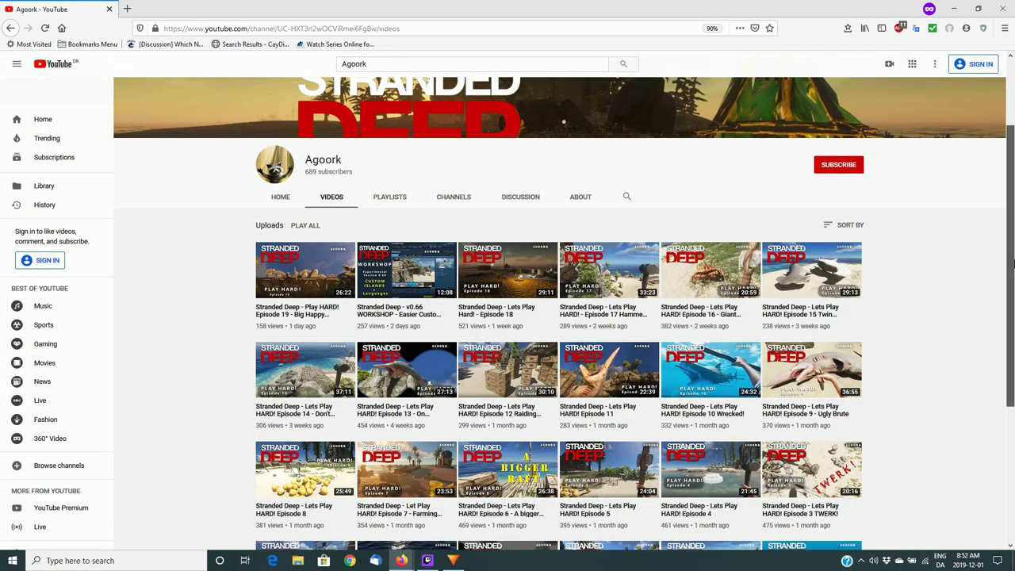
Look through the uploaded videos and the created playlists of the Stranded Deep YouTube channel in Firefox.
{"action": "scroll", "coordinate": [1012, 265], "scroll_direction": "down", "scroll_amount": 1}
{"action": "scroll", "coordinate": [1011, 269], "scroll_direction": "up", "scroll_amount": 3}
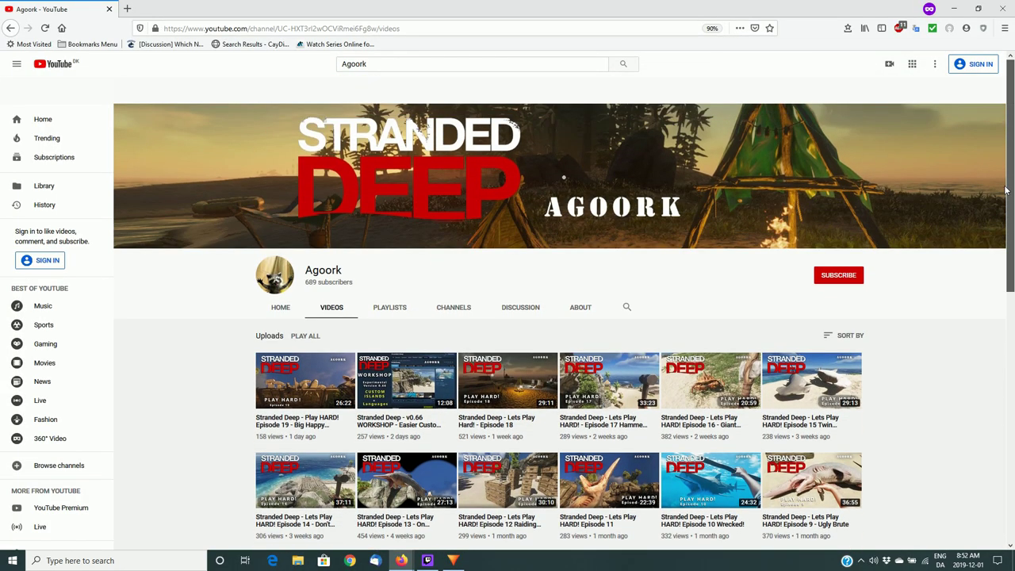
{"action": "scroll", "coordinate": [1012, 274], "scroll_direction": "down", "scroll_amount": 3}
{"action": "left_click_drag", "start_coordinate": [1011, 277], "coordinate": [1012, 283]}
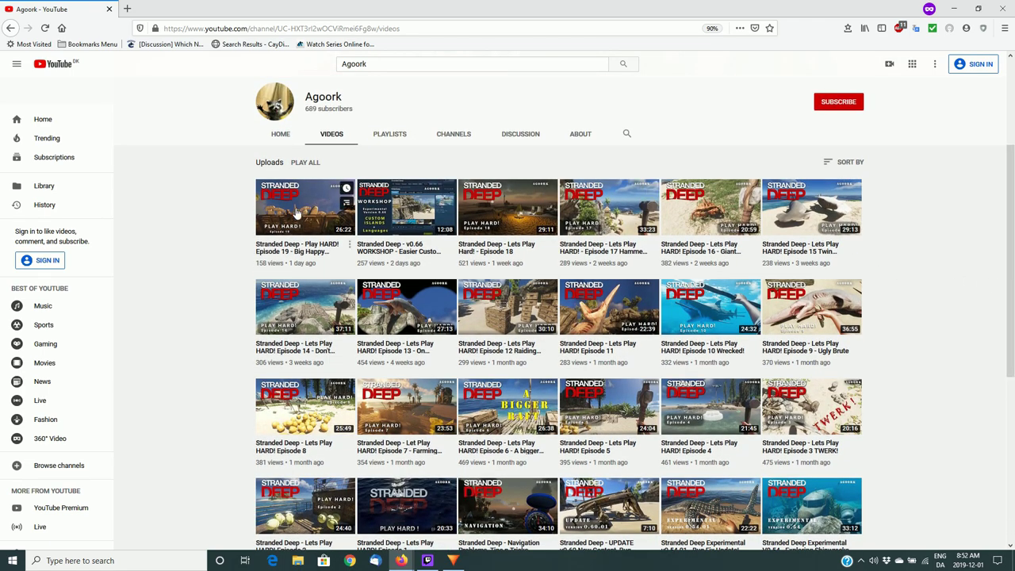
{"action": "left_click", "coordinate": [388, 135]}
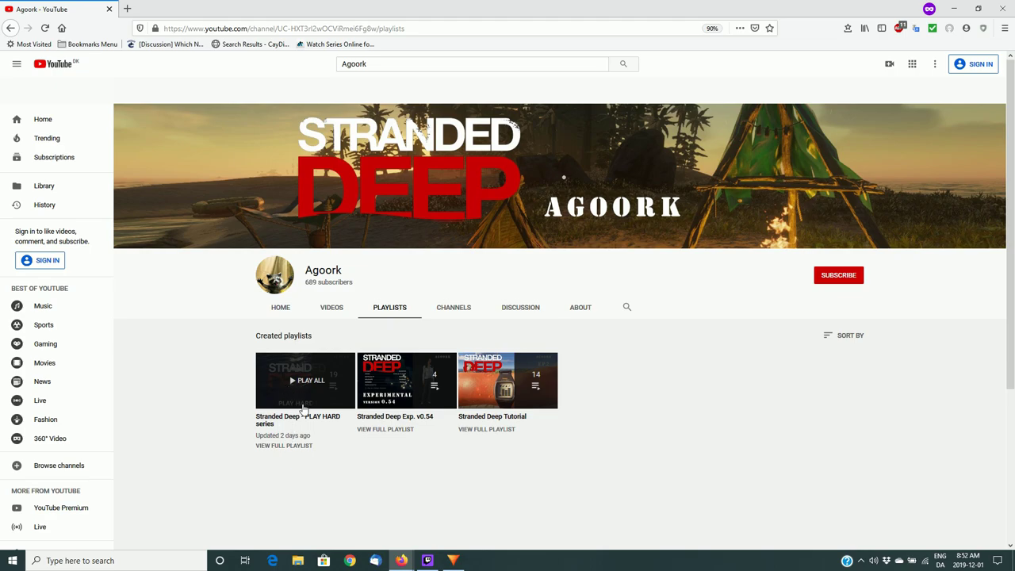
{"action": "left_click", "coordinate": [328, 309]}
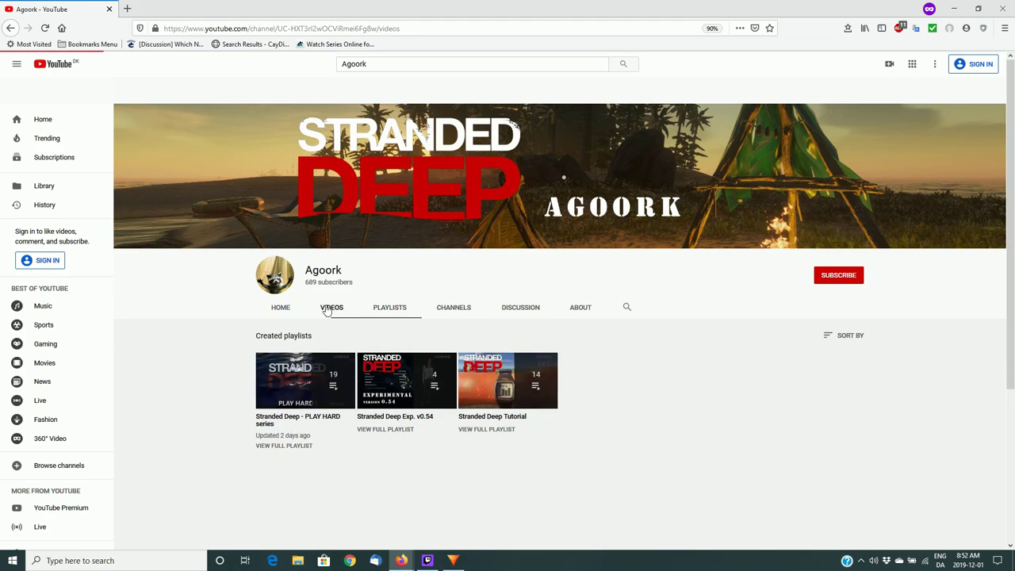
{"action": "scroll", "coordinate": [946, 338], "scroll_direction": "down", "scroll_amount": 2}
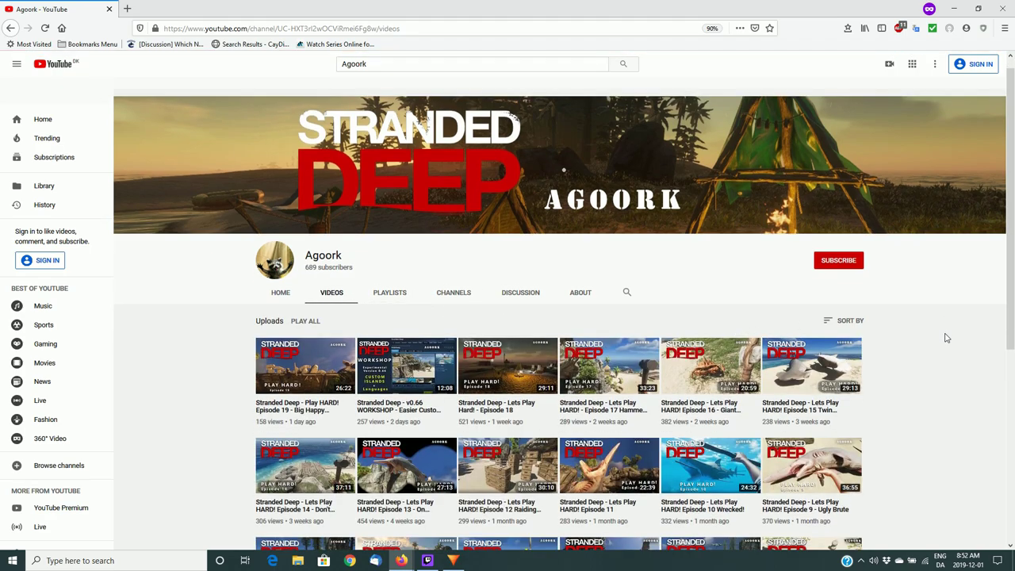
{"action": "scroll", "coordinate": [946, 339], "scroll_direction": "down", "scroll_amount": 1}
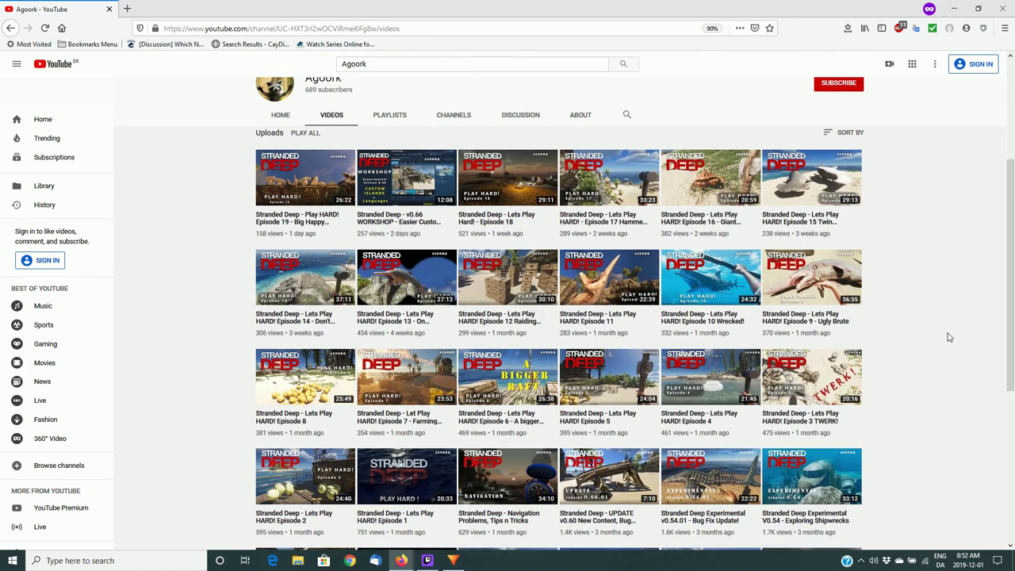